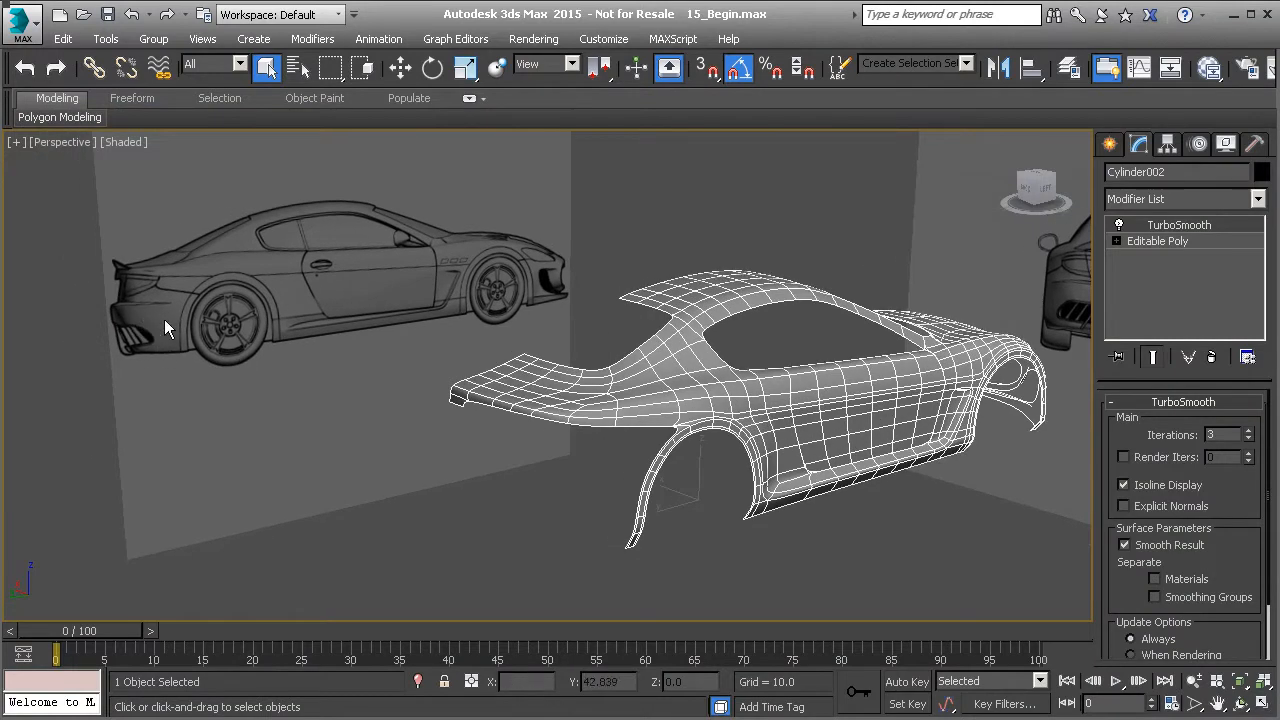
# Examine the car body's open rear area against the rear and side blueprints, focusing on the panel behind the rear wheel arch
pyautogui.keyDown('alt'); pyautogui.moveTo(712, 432); pyautogui.dragTo(870, 390, button='middle'); pyautogui.keyUp('alt')
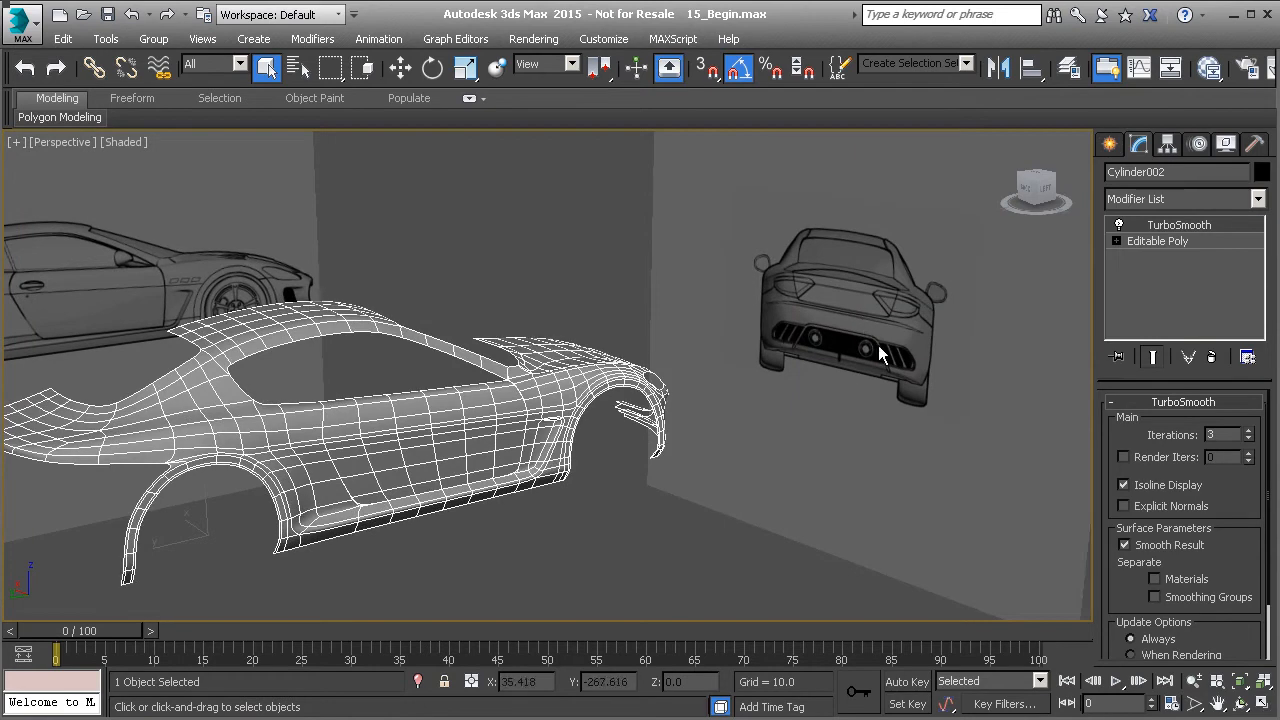
pyautogui.scroll(3, 845, 352)
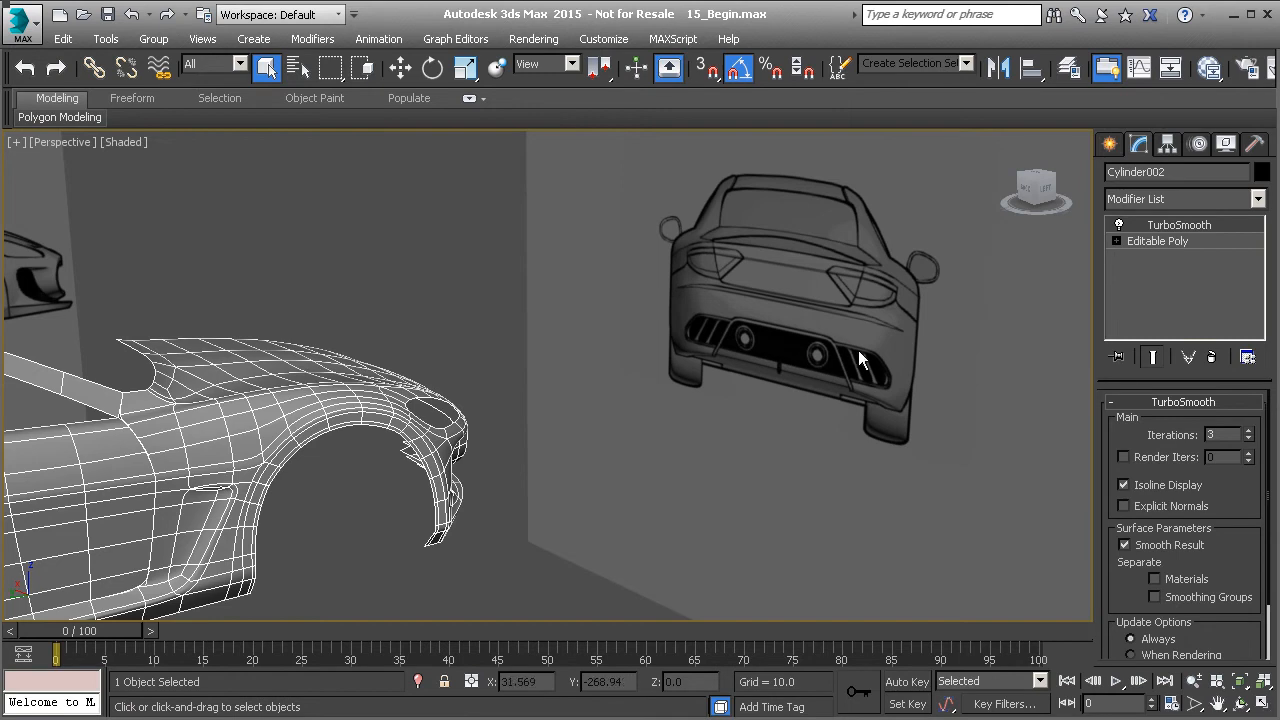
pyautogui.scroll(2, 860, 350)
pyautogui.moveTo(866, 328); pyautogui.dragTo(835, 355, button='middle')
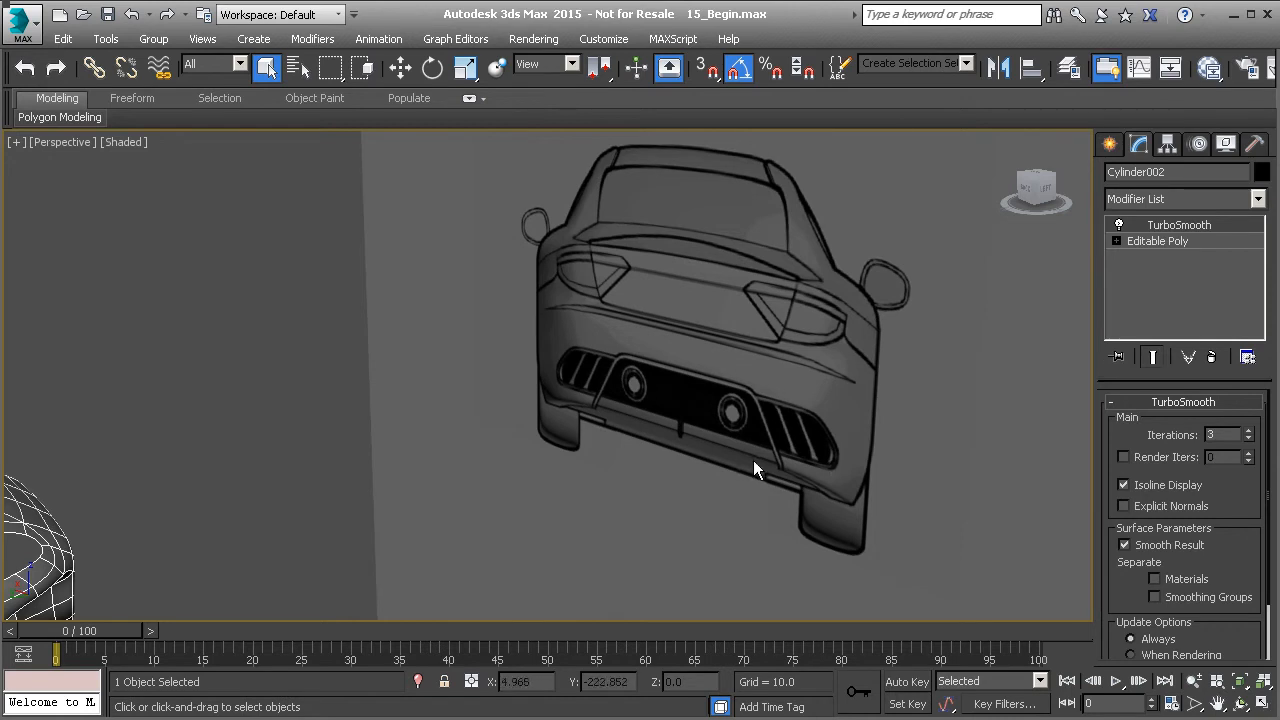
pyautogui.moveTo(118, 452); pyautogui.dragTo(590, 385, button='middle')
pyautogui.scroll(-2, 440, 420)
pyautogui.moveTo(440, 420); pyautogui.dragTo(640, 403, button='middle')
pyautogui.press('l')
pyautogui.scroll(4, 571, 320)
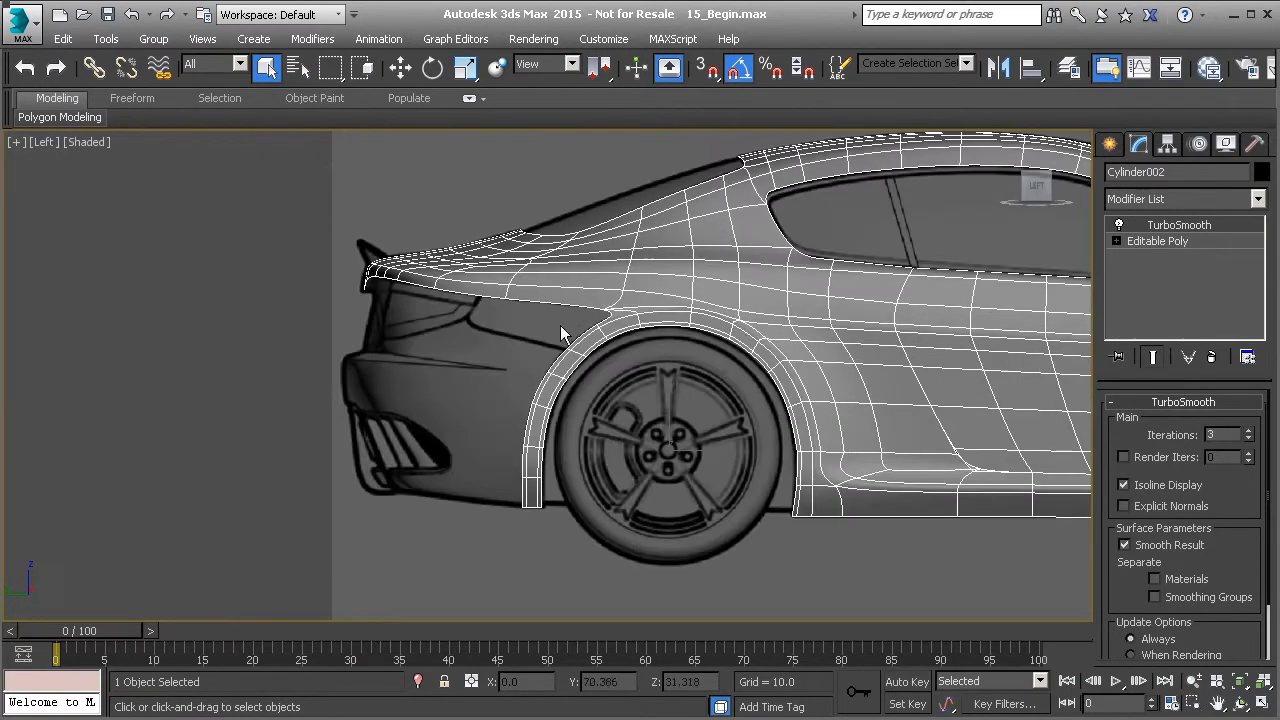
pyautogui.scroll(3, 543, 377)
pyautogui.scroll(3, 543, 377)
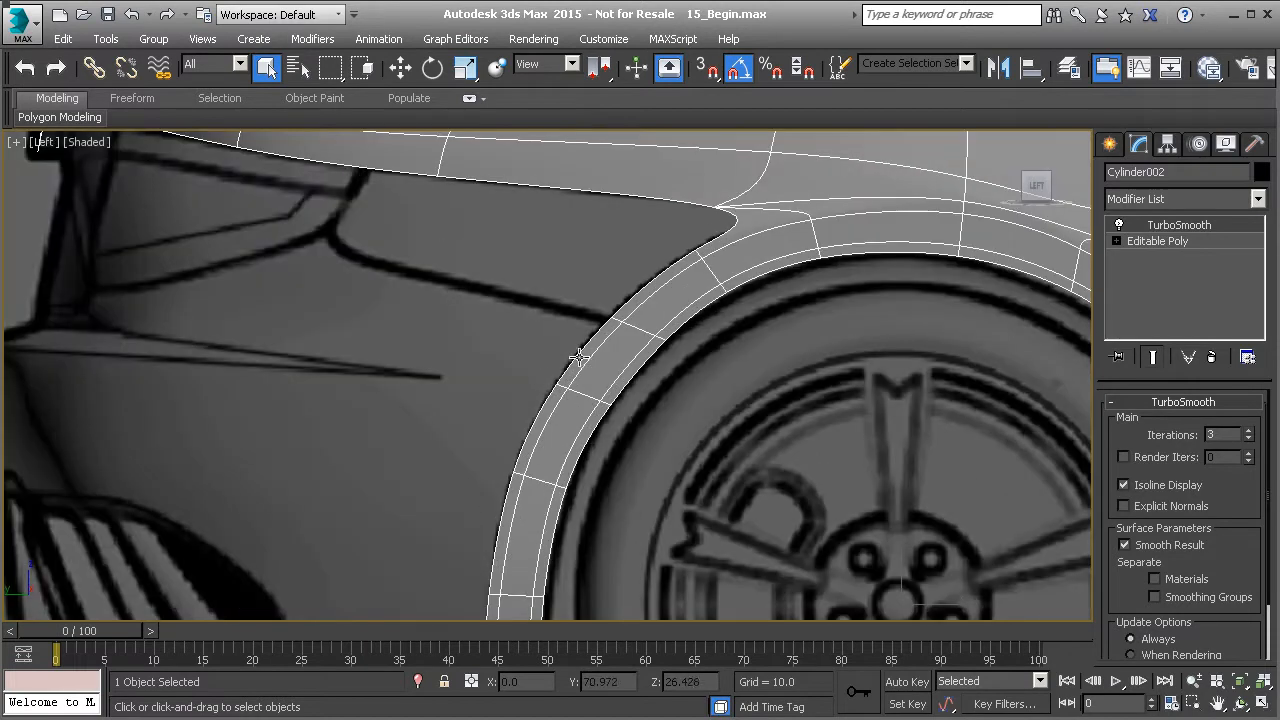
# Extrude the five outer border edges behind the rear wheel arch rearward to the bumper vent, as a new strip of polygons
pyautogui.click(1130, 241)
pyautogui.click(1157, 425)
pyautogui.click(578, 349)
pyautogui.scroll(1, 578, 349)
pyautogui.keyDown('ctrl'); pyautogui.click(563, 382); pyautogui.keyUp('ctrl')
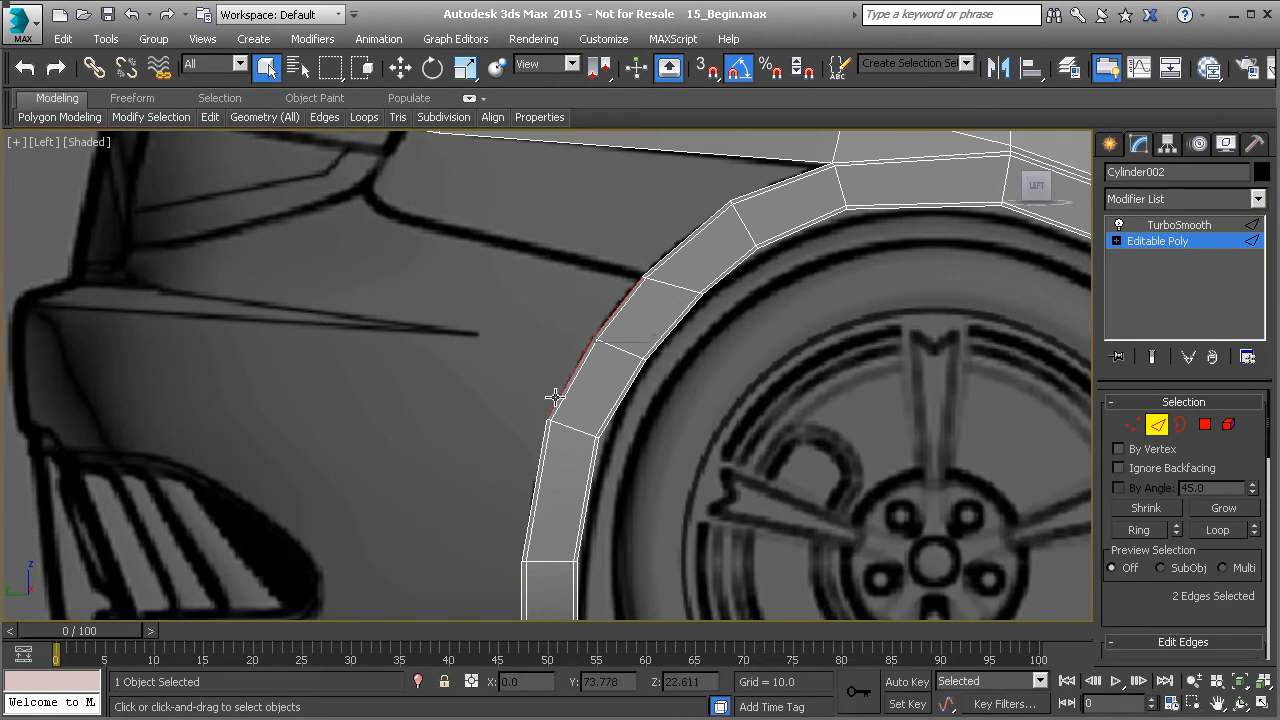
pyautogui.keyDown('ctrl'); pyautogui.click(539, 444); pyautogui.keyUp('ctrl')
pyautogui.scroll(-3, 543, 429)
pyautogui.scroll(3, 537, 477)
pyautogui.keyDown('ctrl'); pyautogui.click(532, 486); pyautogui.keyUp('ctrl')
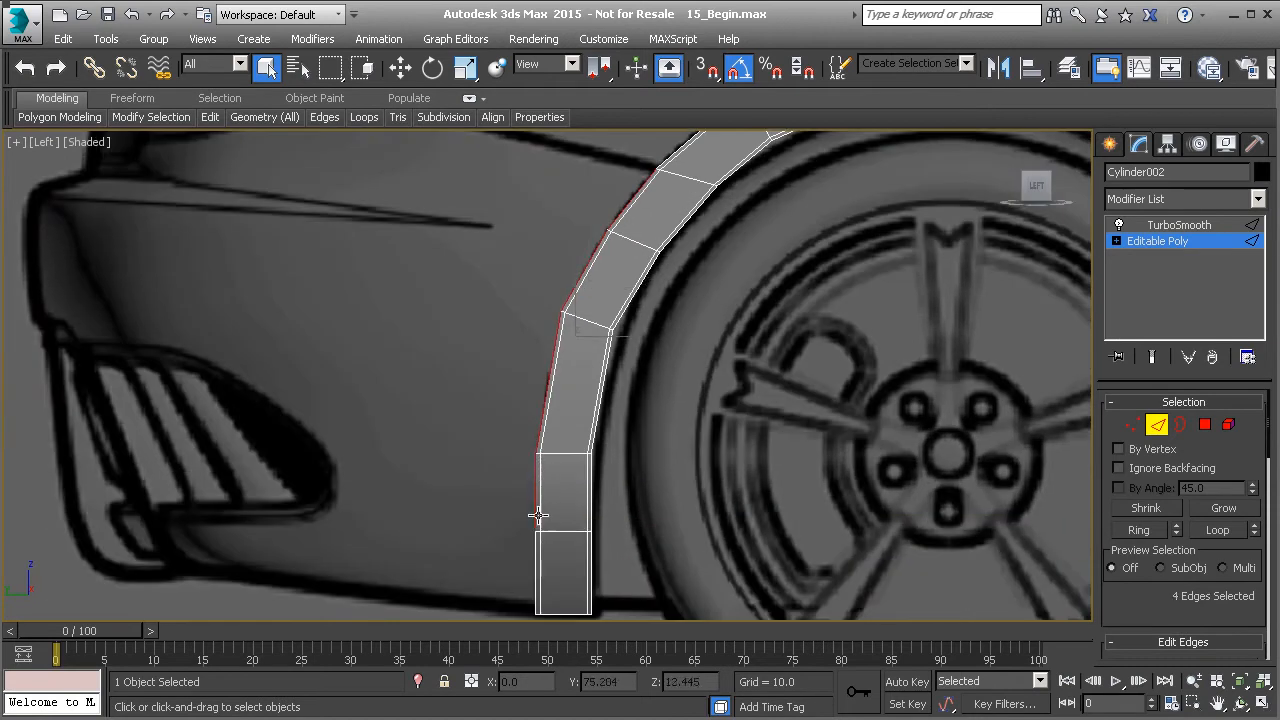
pyautogui.keyDown('ctrl'); pyautogui.click(531, 570); pyautogui.keyUp('ctrl')
pyautogui.moveTo(515, 342); pyautogui.dragTo(585, 392, button='middle')
pyautogui.scroll(-2, 586, 446)
pyautogui.press('w')
pyautogui.keyDown('shift'); pyautogui.moveTo(630, 426); pyautogui.dragTo(432, 365); pyautogui.keyUp('shift')
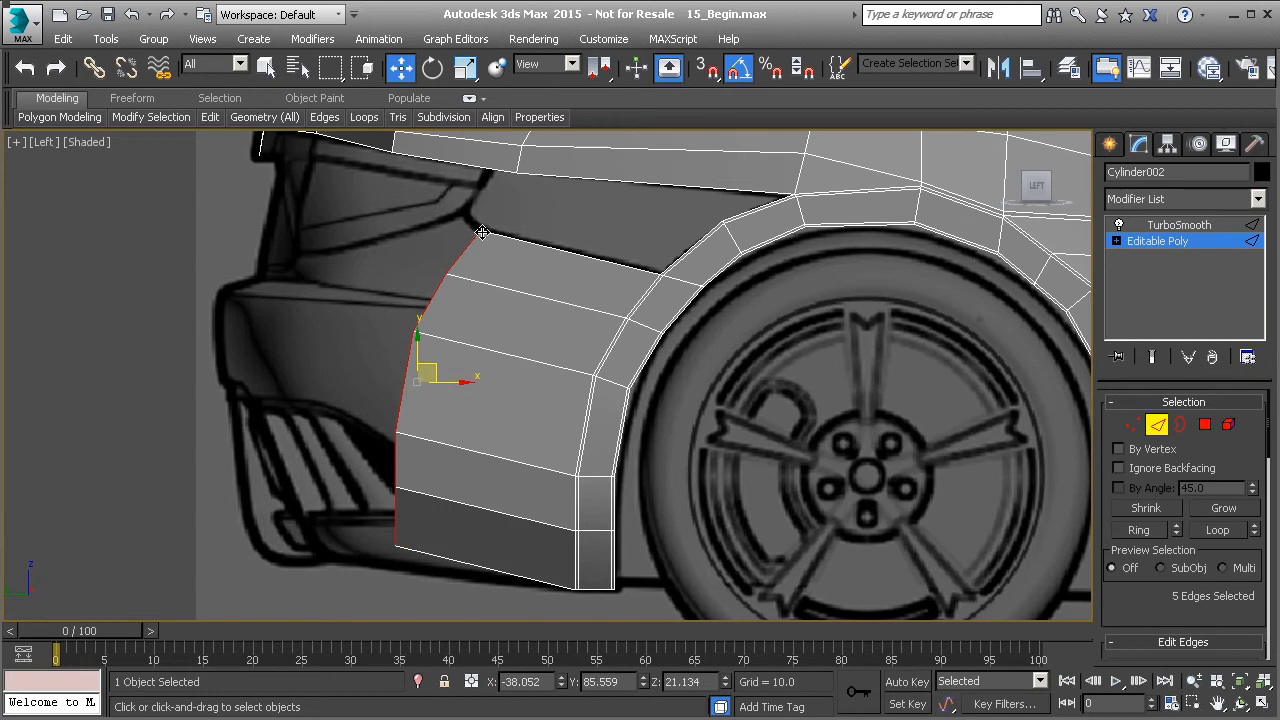
# Move the strip's three lower rear vertices onto the bumper's bottom line and the front edge of the vent in the side blueprint
pyautogui.moveTo(388, 506); pyautogui.dragTo(421, 461, button='middle')
pyautogui.scroll(2, 426, 509)
pyautogui.press('1')
pyautogui.moveTo(396, 486); pyautogui.dragTo(450, 542)
pyautogui.moveTo(441, 492); pyautogui.dragTo(450, 468)
pyautogui.moveTo(445, 403); pyautogui.dragTo(474, 449)
pyautogui.click(416, 533)
pyautogui.moveTo(416, 533); pyautogui.dragTo(462, 528)
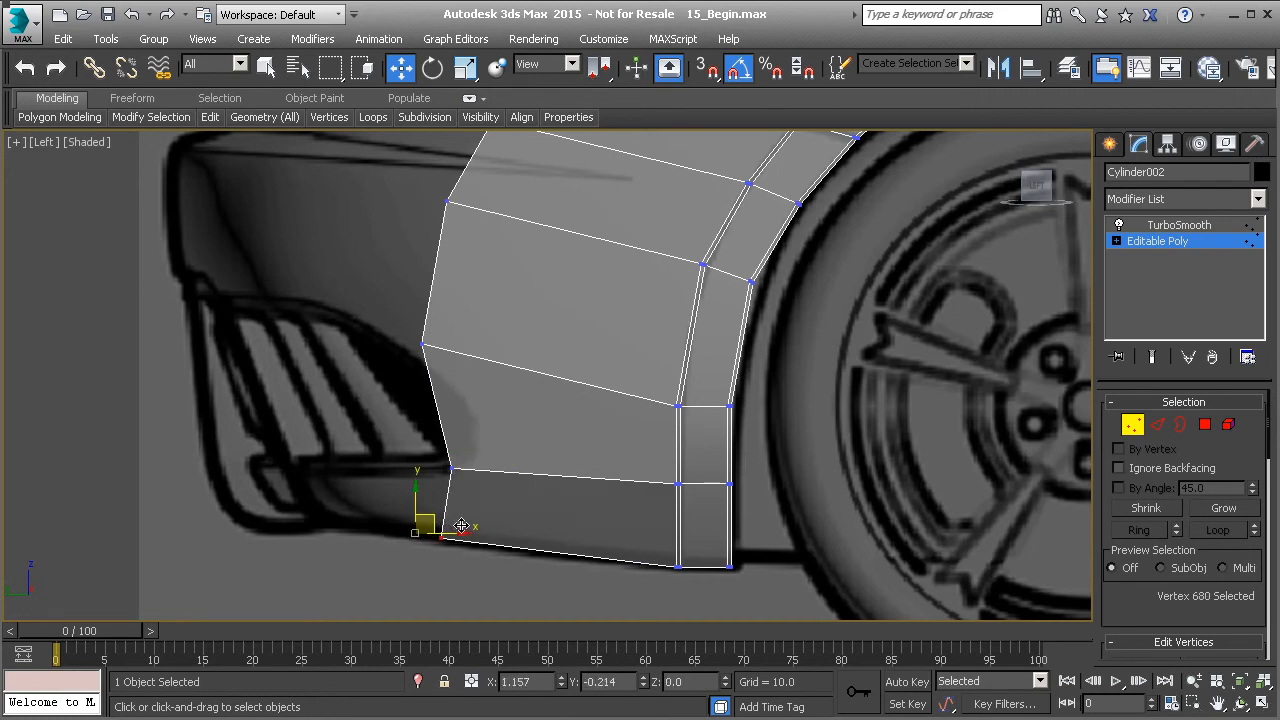
pyautogui.click(424, 344)
pyautogui.moveTo(443, 330); pyautogui.dragTo(471, 366)
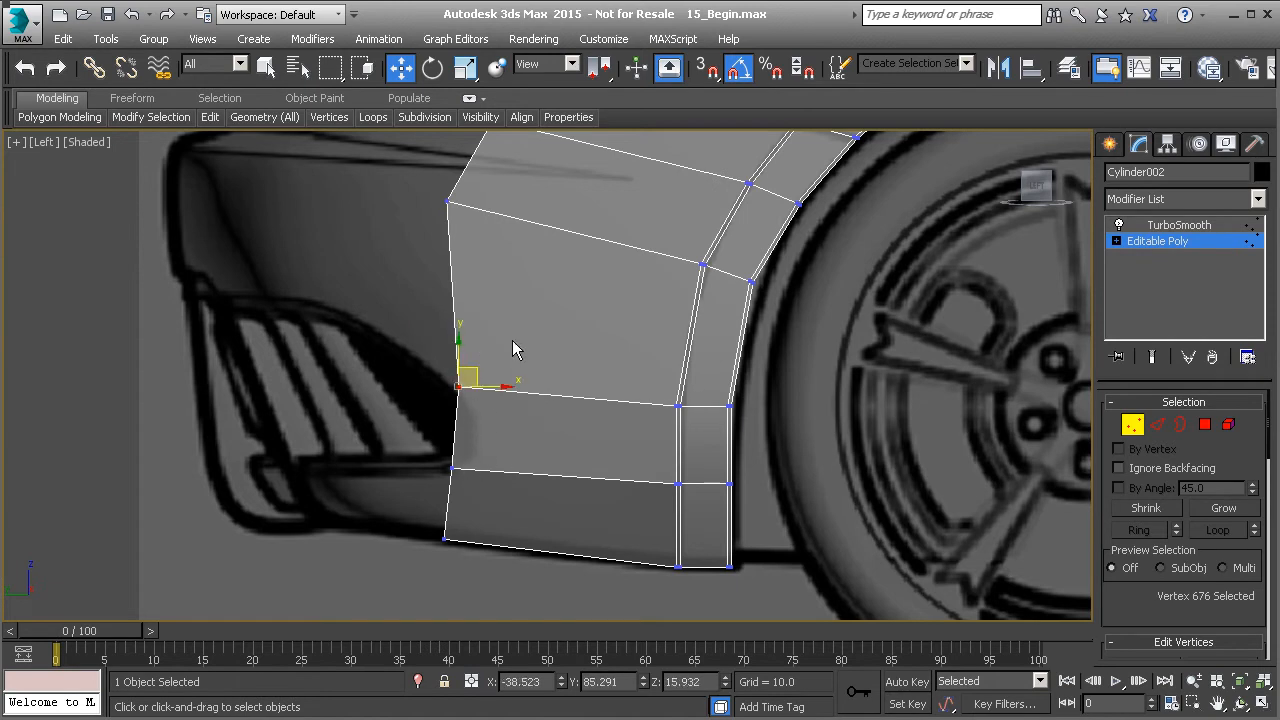
# Reposition the strip's upper rear vertices, placing one on the bumper crease line and the next one down level with its wheel-arch vertex
pyautogui.moveTo(503, 354); pyautogui.dragTo(523, 459, button='middle')
pyautogui.moveTo(451, 322); pyautogui.dragTo(491, 314)
pyautogui.click(498, 239)
pyautogui.moveTo(510, 222); pyautogui.dragTo(508, 262)
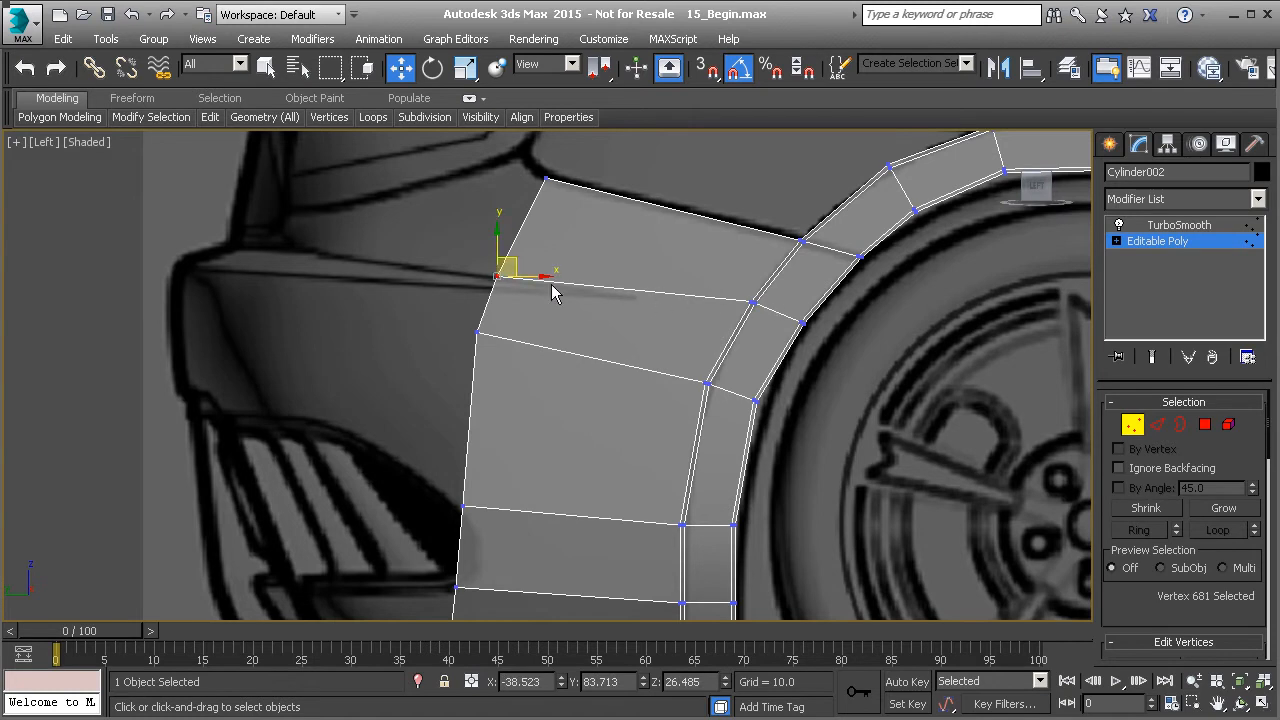
pyautogui.moveTo(511, 297); pyautogui.dragTo(508, 326, button='middle')
pyautogui.click(468, 362)
pyautogui.moveTo(485, 344); pyautogui.dragTo(470, 388)
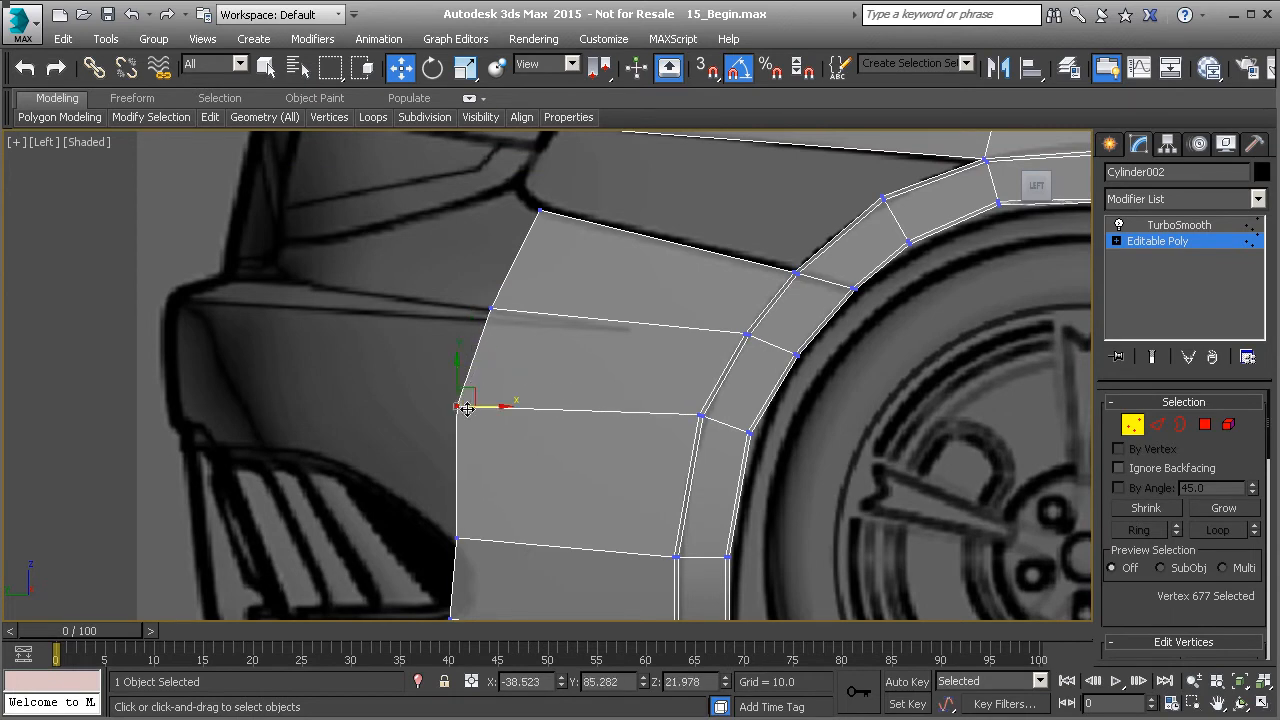
# Align the strip's lower rear vertices into a vertical line and raise the vertex below the crease slightly
pyautogui.moveTo(460, 529); pyautogui.dragTo(435, 470, button='middle')
pyautogui.click(436, 441)
pyautogui.moveTo(464, 437); pyautogui.dragTo(468, 442)
pyautogui.click(428, 511)
pyautogui.moveTo(459, 496); pyautogui.dragTo(462, 497)
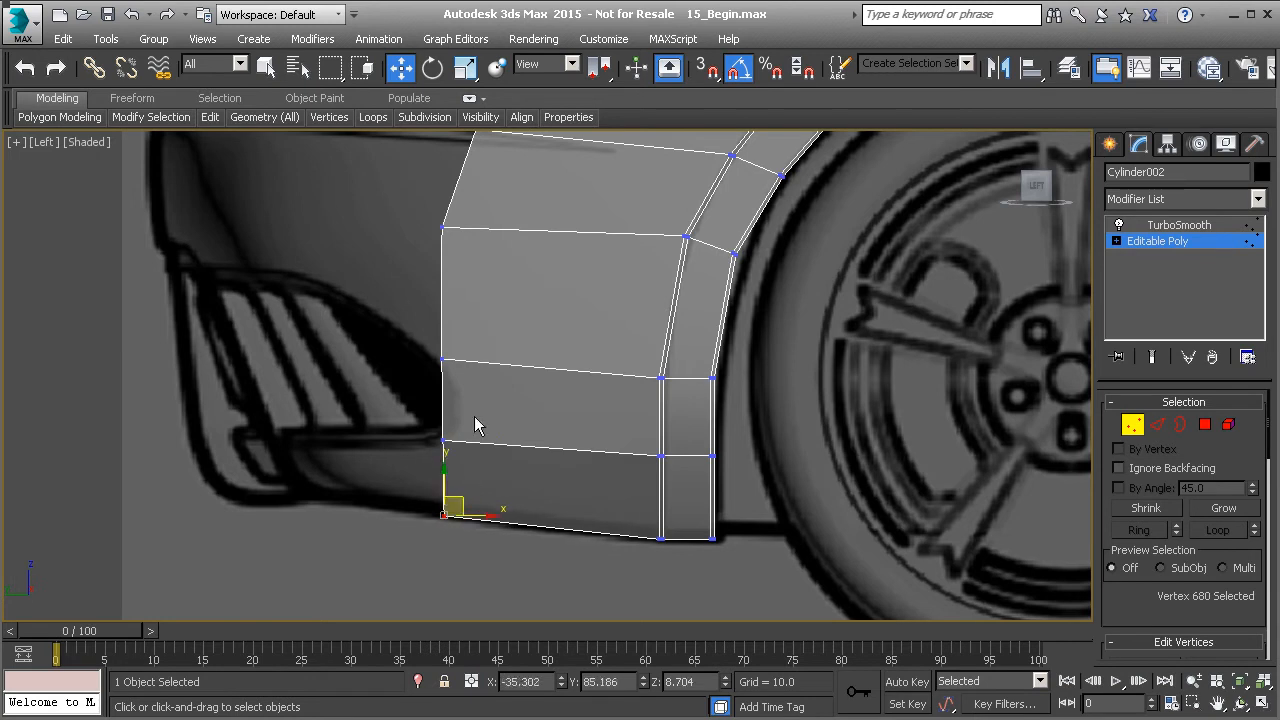
pyautogui.moveTo(475, 370); pyautogui.dragTo(449, 488, button='middle')
pyautogui.click(415, 346)
pyautogui.moveTo(416, 309); pyautogui.dragTo(416, 303)
pyautogui.moveTo(443, 251); pyautogui.dragTo(454, 288, button='middle')
pyautogui.scroll(-2, 454, 290)
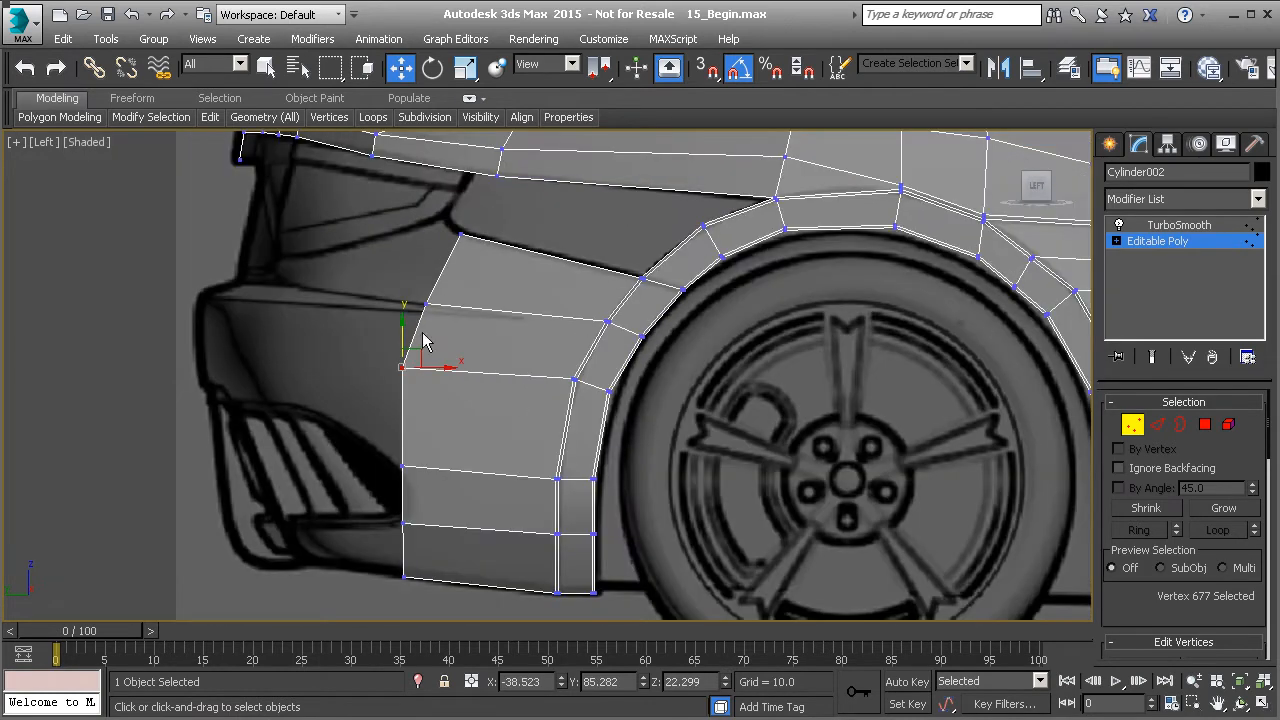
# Move the strip's six rear vertices inward in the back view to meet the outer end of the bumper vent
pyautogui.moveTo(453, 440); pyautogui.dragTo(495, 602)
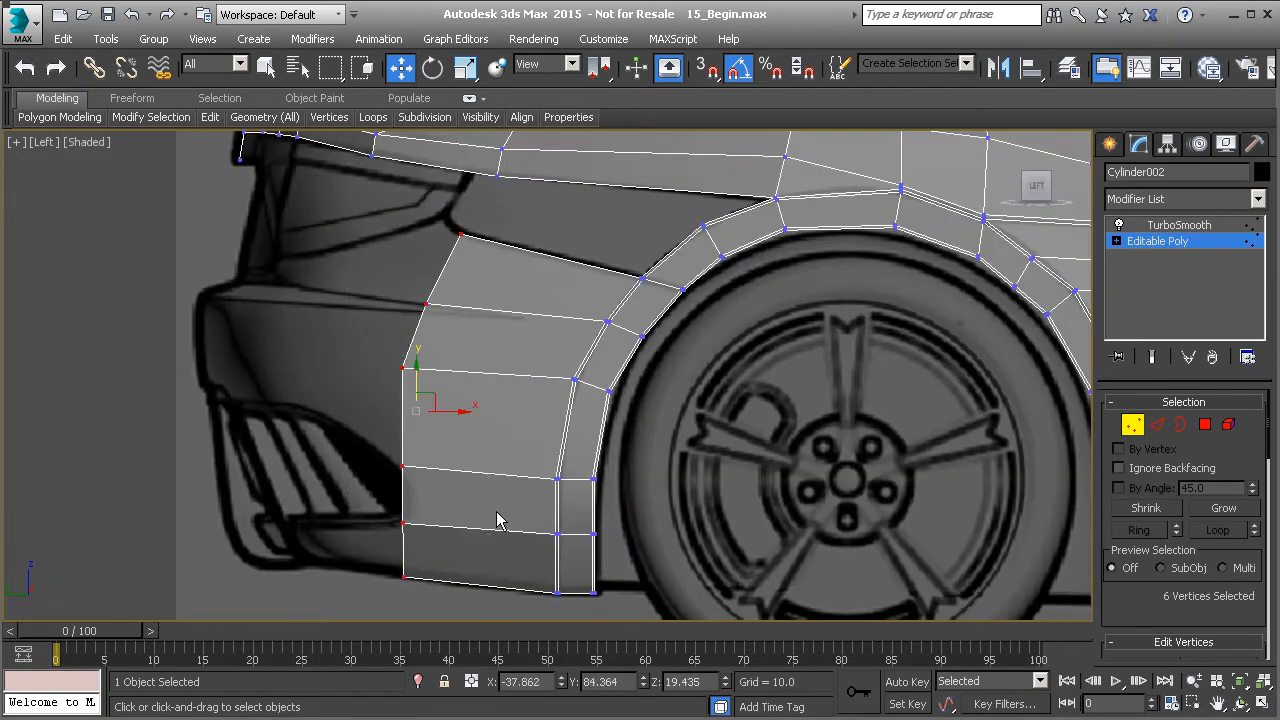
pyautogui.press('v')
pyautogui.press('k')
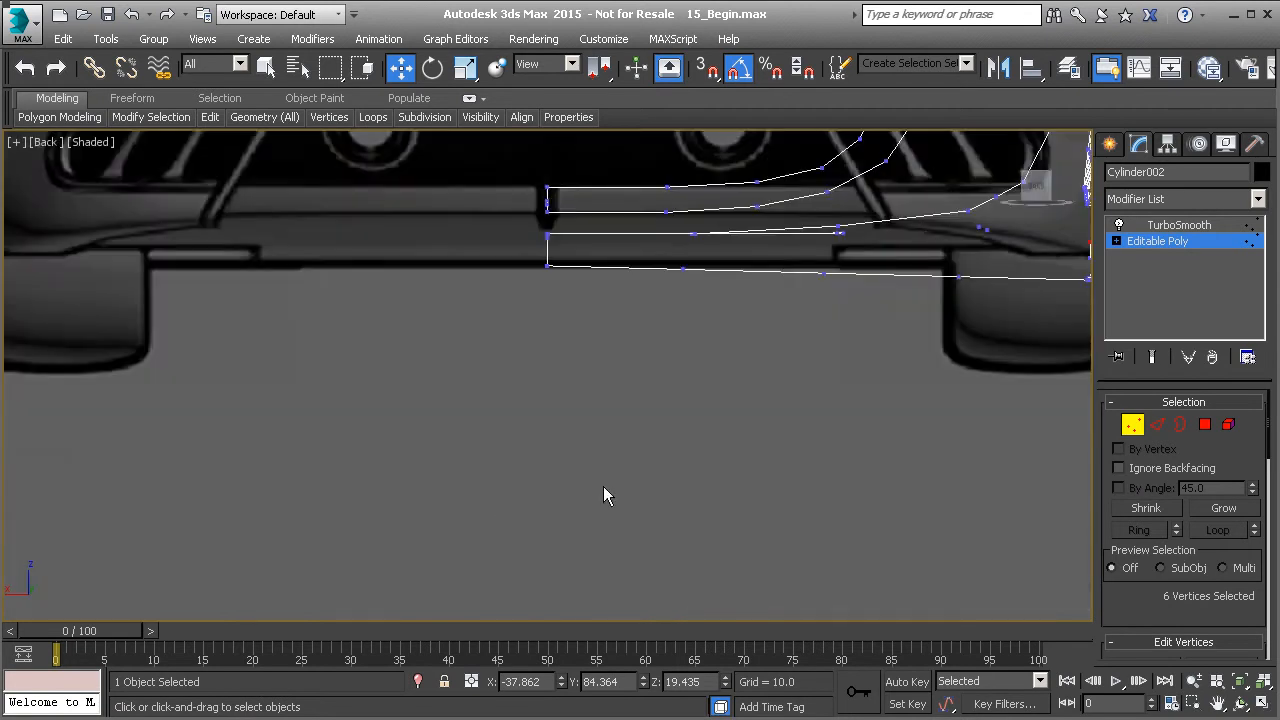
pyautogui.moveTo(644, 346); pyautogui.dragTo(260, 543, button='middle')
pyautogui.scroll(-2, 262, 541)
pyautogui.scroll(2, 478, 354)
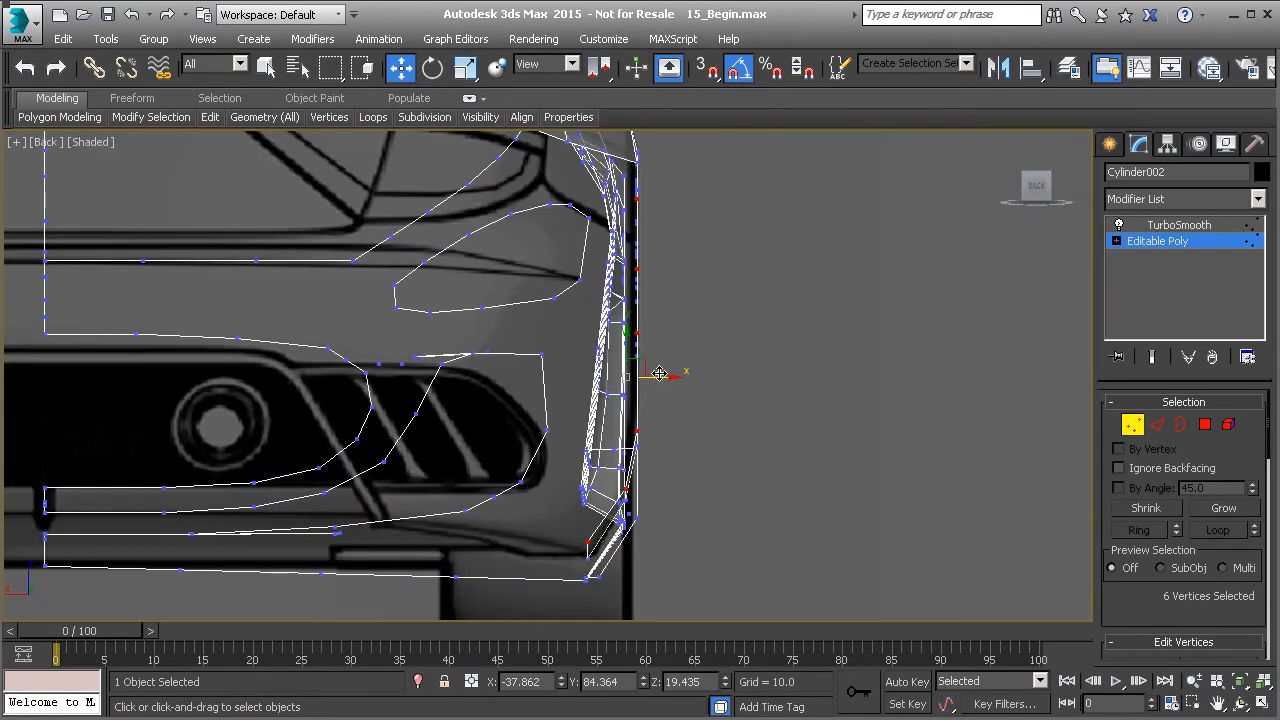
pyautogui.moveTo(665, 379); pyautogui.dragTo(597, 367)
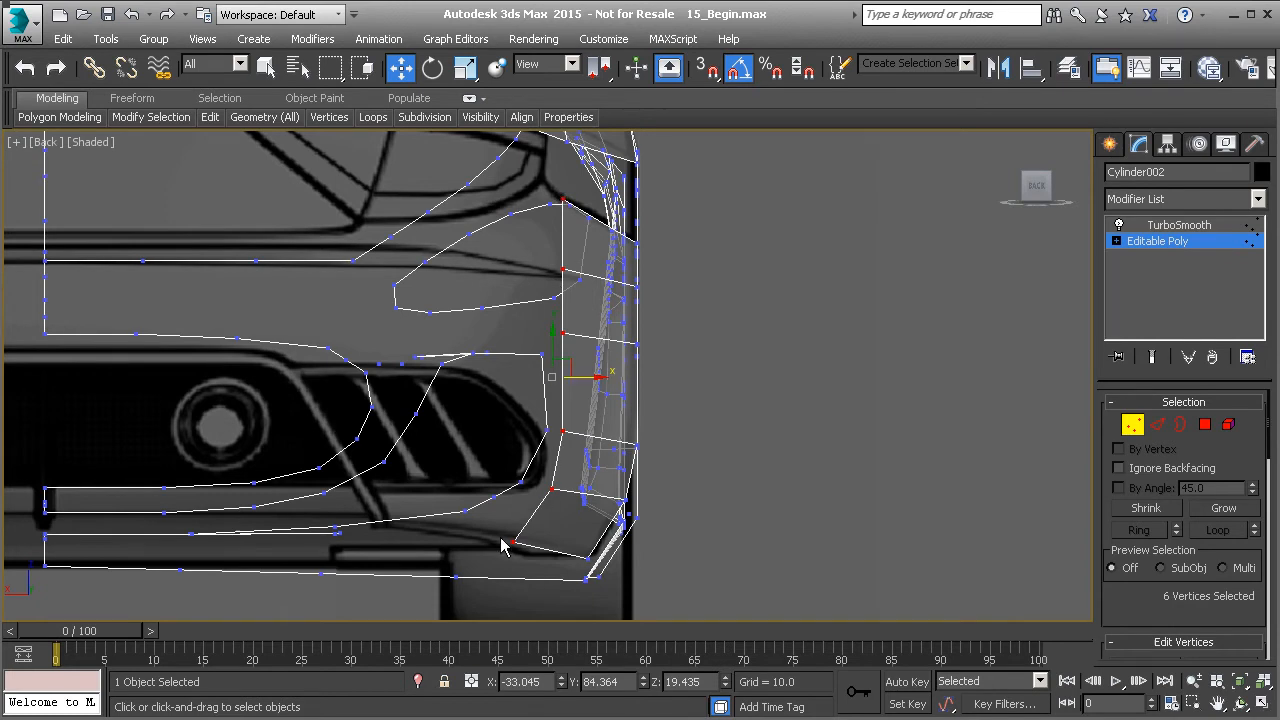
pyautogui.moveTo(563, 425); pyautogui.dragTo(521, 465, button='middle')
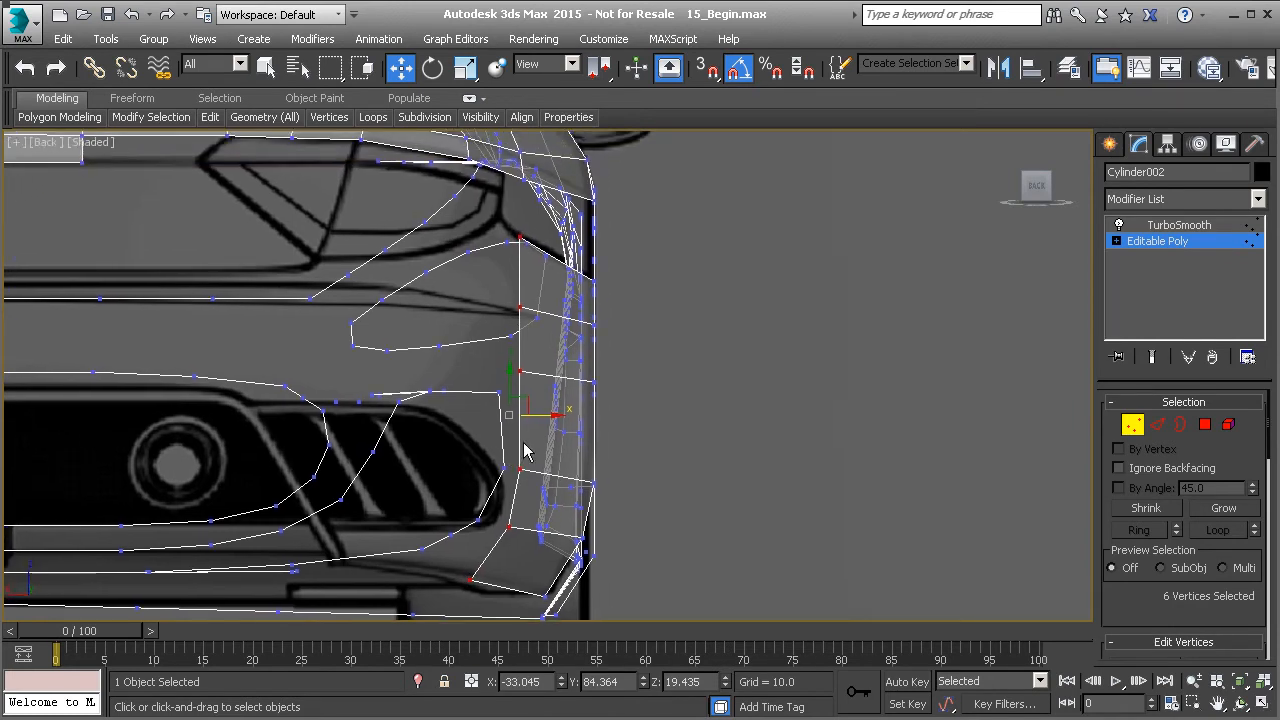
pyautogui.moveTo(542, 422); pyautogui.dragTo(506, 518)
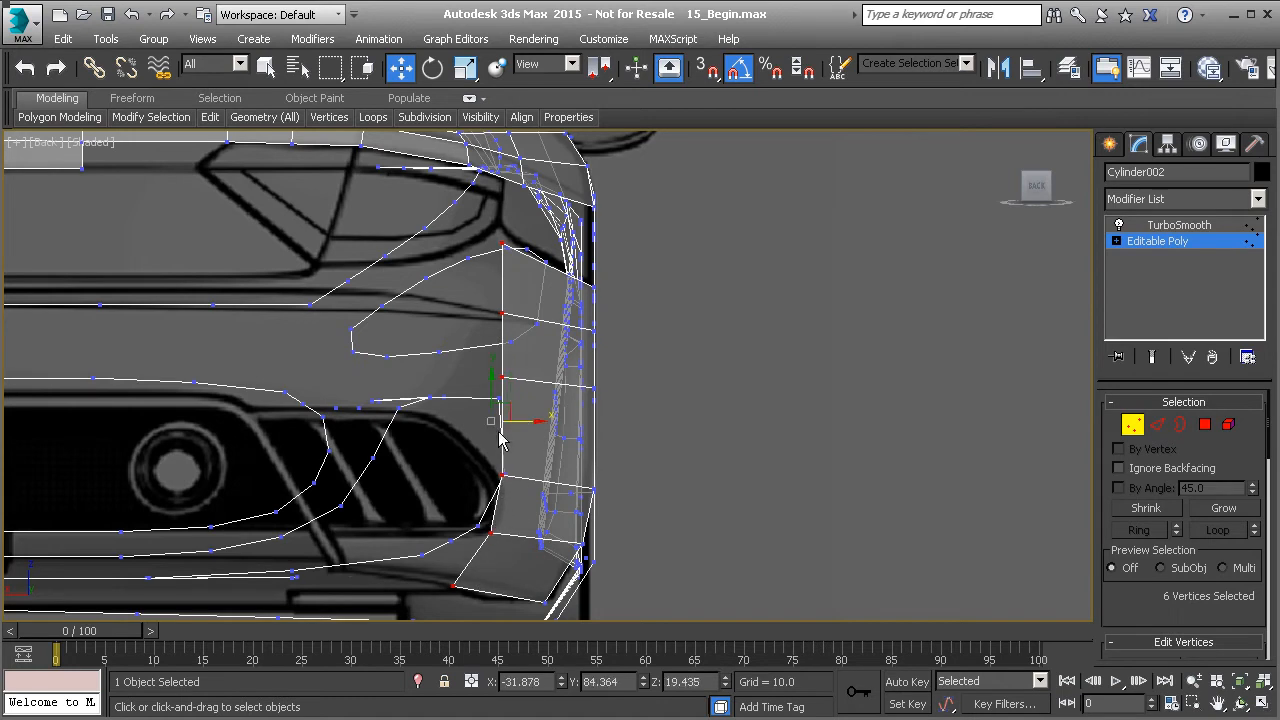
# Shift the strip's three upper rear vertices slightly outward, and nudge the lowest of these back inward
pyautogui.click(503, 376)
pyautogui.keyDown('ctrl'); pyautogui.click(502, 313); pyautogui.keyUp('ctrl')
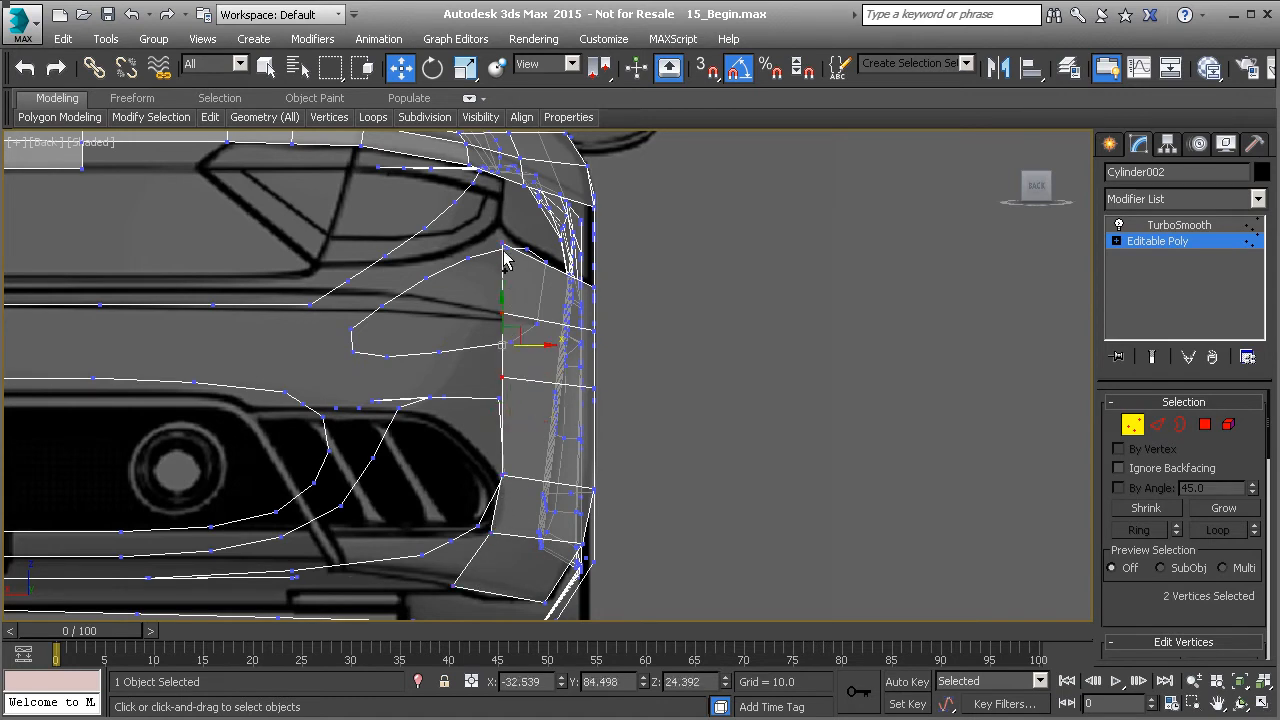
pyautogui.keyDown('ctrl'); pyautogui.click(503, 245); pyautogui.keyUp('ctrl')
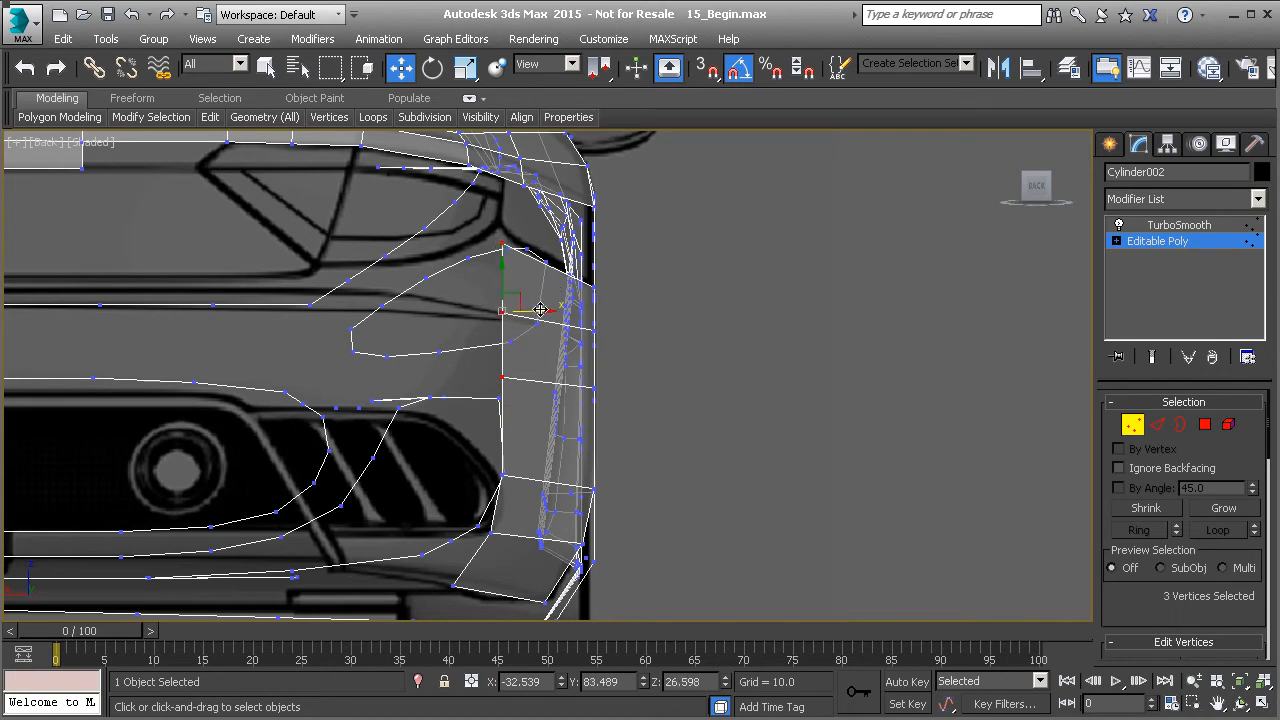
pyautogui.moveTo(540, 312); pyautogui.dragTo(557, 312)
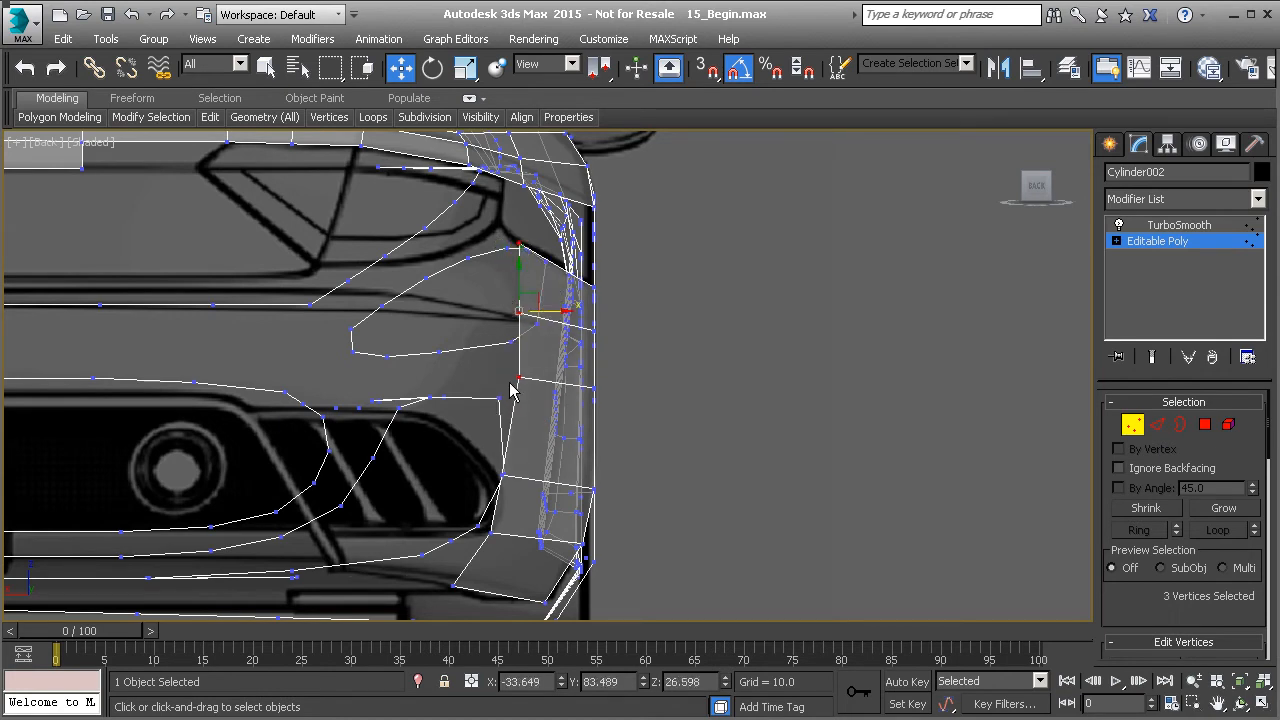
pyautogui.click(503, 475)
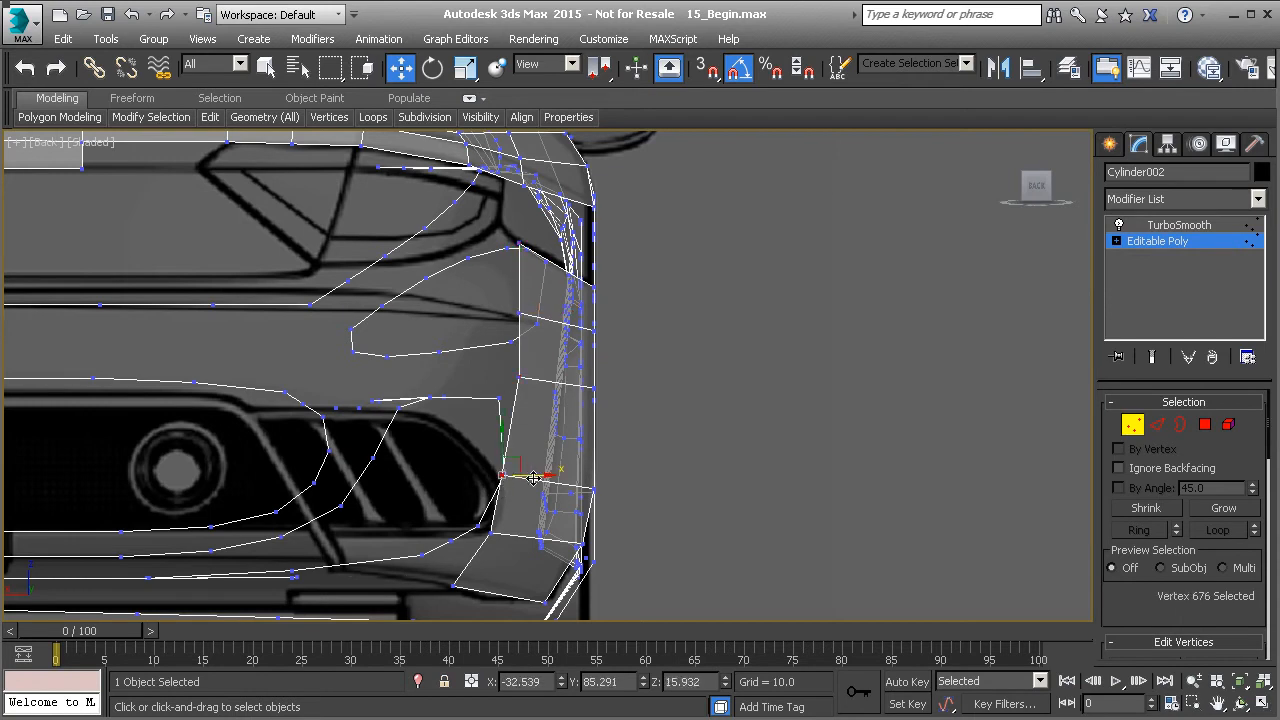
pyautogui.click(519, 378)
pyautogui.moveTo(540, 378); pyautogui.dragTo(539, 378)
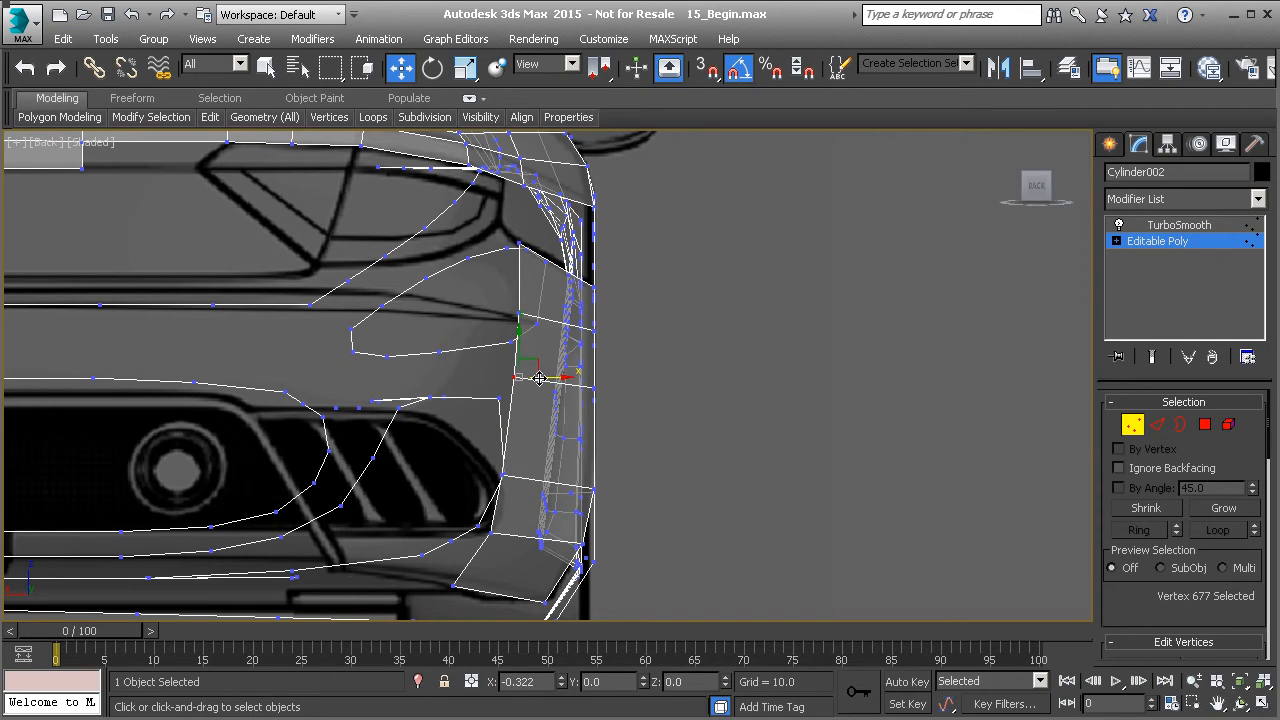
# Extrude the bottom centre edge of the trunk lip forward to the top of the tail panel in the side blueprint
pyautogui.moveTo(538, 324); pyautogui.dragTo(515, 395, button='middle')
pyautogui.scroll(-2, 522, 371)
pyautogui.press('p')
pyautogui.scroll(-1, 522, 371)
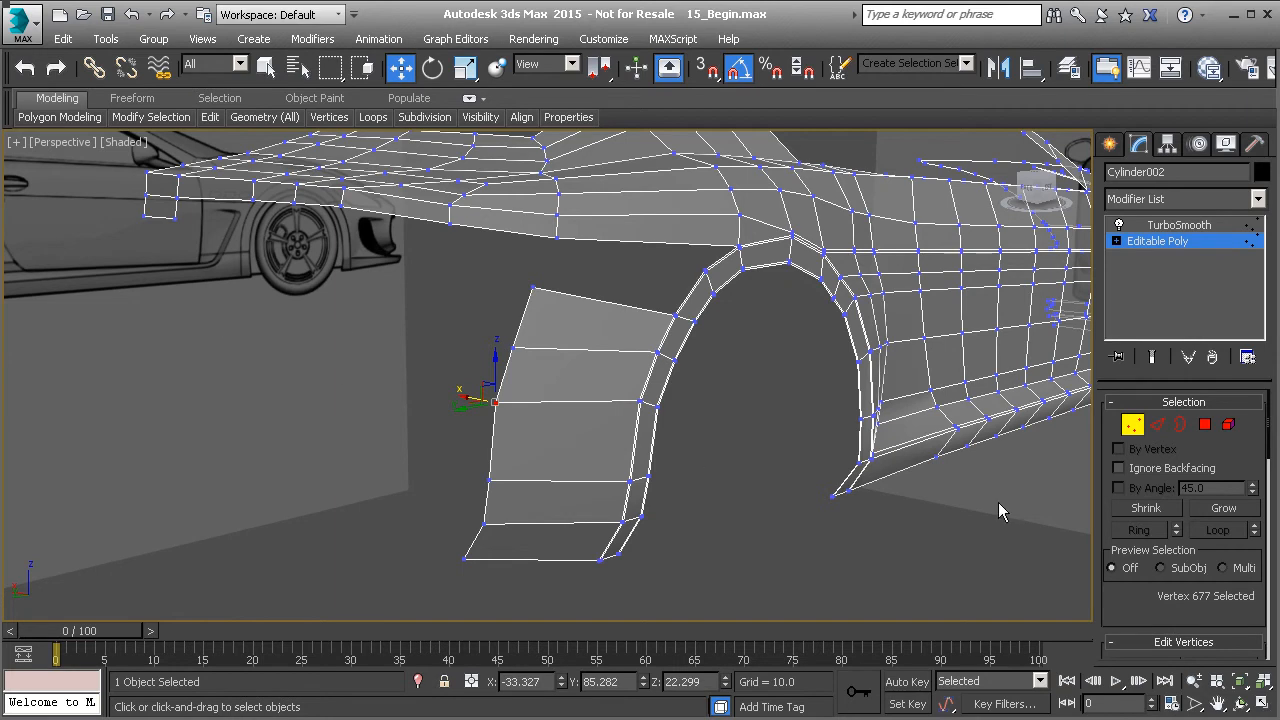
pyautogui.click(1157, 425)
pyautogui.click(157, 214)
pyautogui.press('l')
pyautogui.scroll(6, 362, 264)
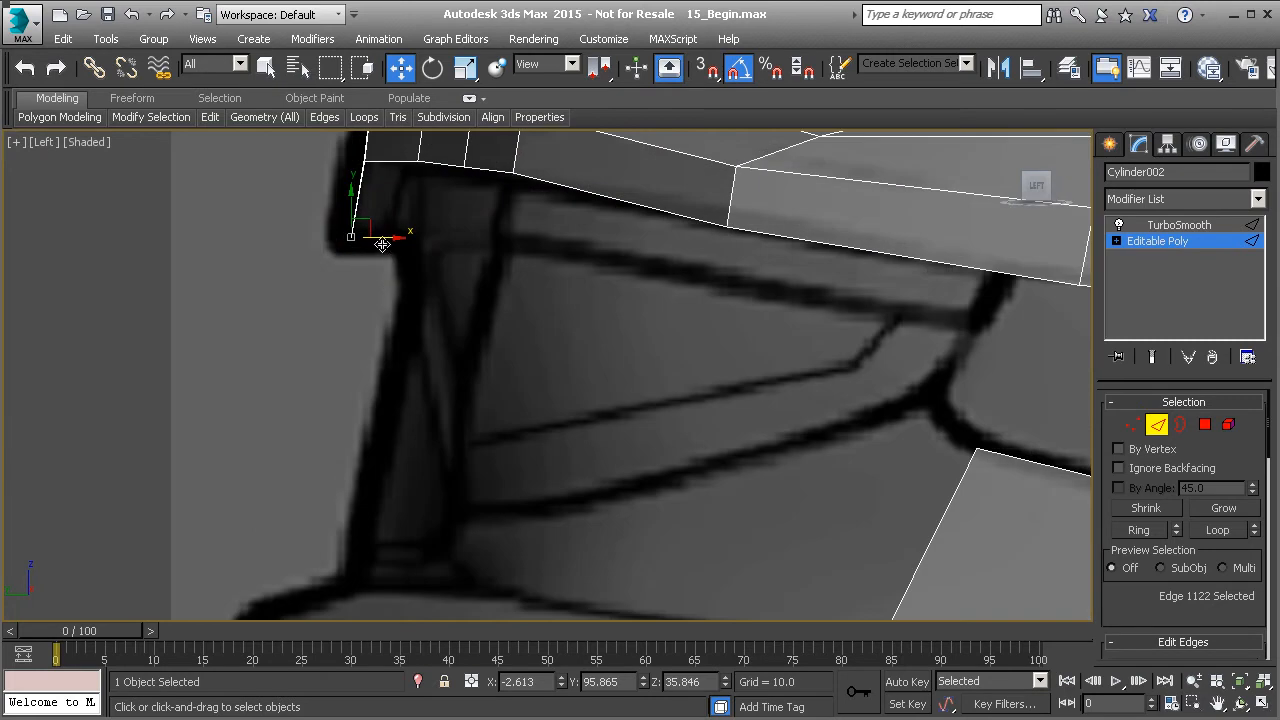
pyautogui.click(399, 237)
pyautogui.keyDown('shift'); pyautogui.moveTo(449, 246); pyautogui.dragTo(450, 246); pyautogui.keyUp('shift')
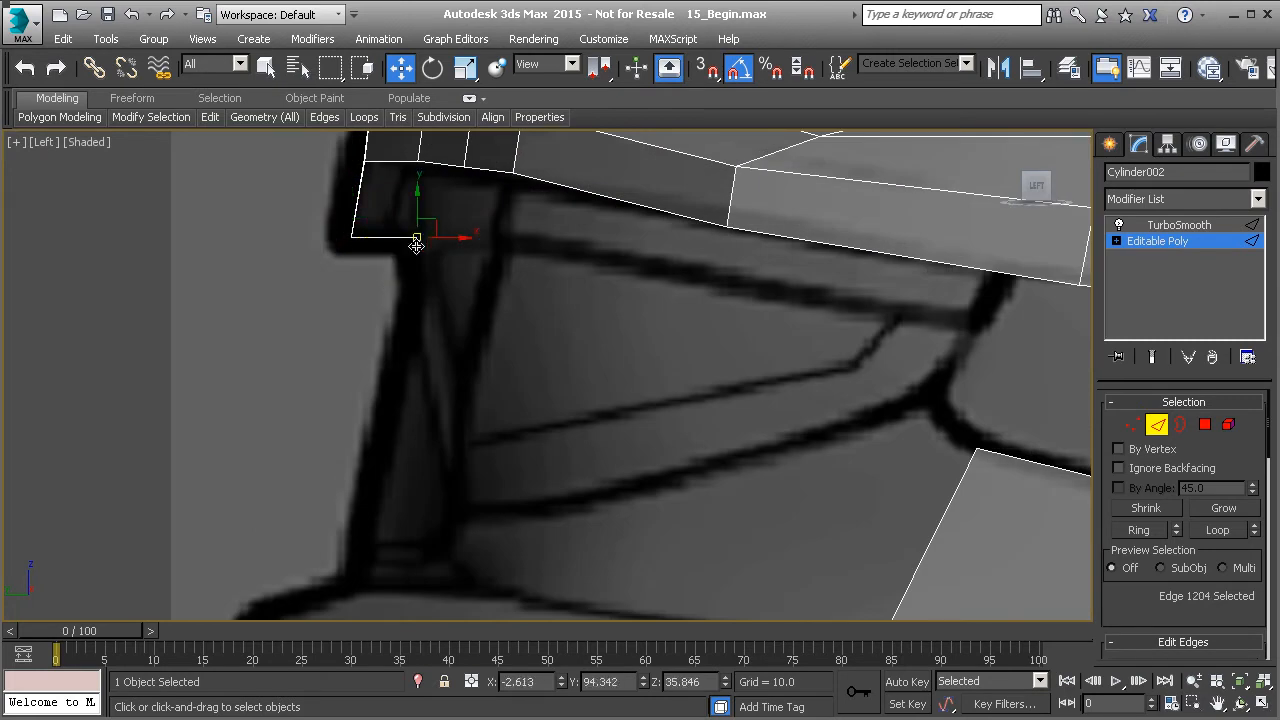
# Extrude the centre edge down along the tail panel and out rearward to the bumper's upper corner
pyautogui.scroll(-3, 386, 334)
pyautogui.moveTo(409, 329); pyautogui.dragTo(440, 270, button='middle')
pyautogui.keyDown('shift'); pyautogui.moveTo(454, 205); pyautogui.dragTo(414, 437); pyautogui.keyUp('shift')
pyautogui.moveTo(414, 437); pyautogui.dragTo(490, 362, button='middle')
pyautogui.keyDown('shift'); pyautogui.moveTo(483, 350); pyautogui.dragTo(406, 377); pyautogui.keyUp('shift')
# Extrude the centre edge straight down the bumper face to the top of the vent, redoing the first attempt
pyautogui.moveTo(406, 377); pyautogui.dragTo(527, 210, button='middle')
pyautogui.keyDown('shift'); pyautogui.moveTo(512, 222); pyautogui.dragTo(524, 392); pyautogui.keyUp('shift')
pyautogui.hotkey('ctrl', 'z')
pyautogui.keyDown('shift'); pyautogui.moveTo(510, 224); pyautogui.dragTo(509, 356); pyautogui.keyUp('shift')
# Compare the centre strip's edges at the bumper's upper corner with the crease lines in the rear and side blueprints
pyautogui.press('v')
pyautogui.click(540, 383)
pyautogui.scroll(4, 523, 371)
pyautogui.scroll(3, 447, 404)
pyautogui.moveTo(489, 339); pyautogui.dragTo(476, 376, button='middle')
pyautogui.scroll(-2, 476, 376)
pyautogui.scroll(-3, 460, 377)
pyautogui.scroll(4, 460, 380)
pyautogui.click(455, 391)
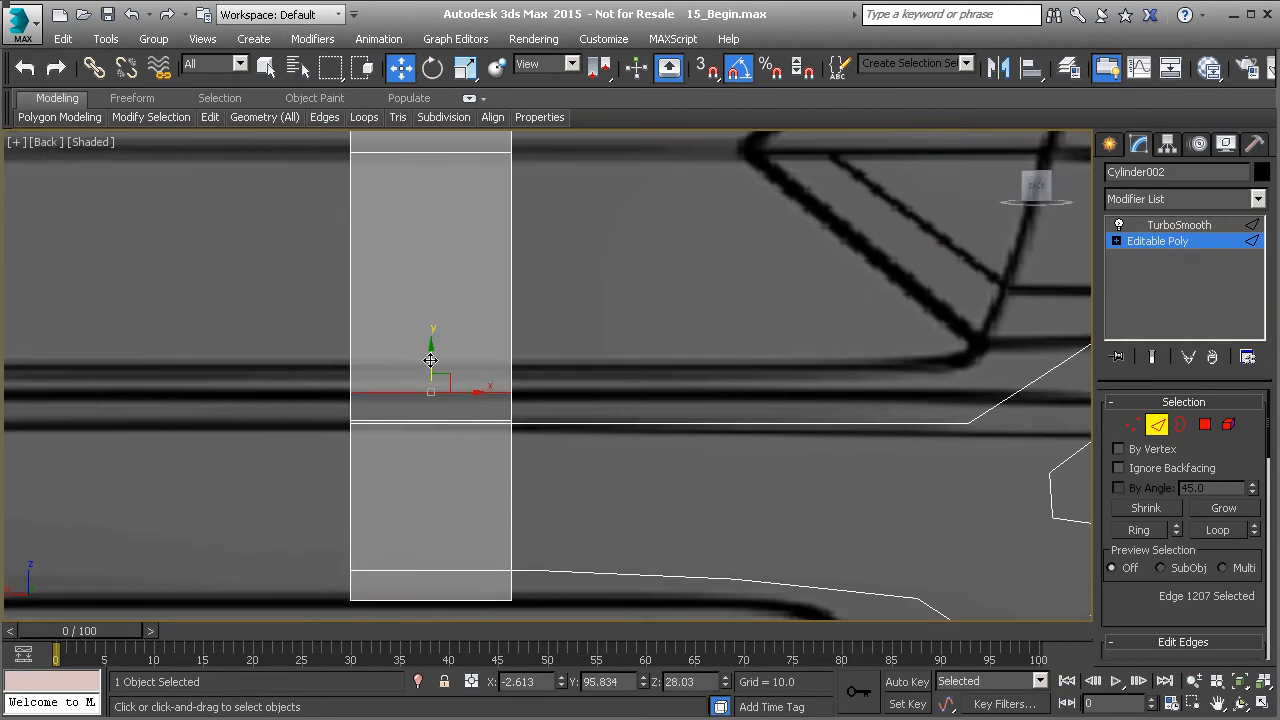
pyautogui.click(432, 421)
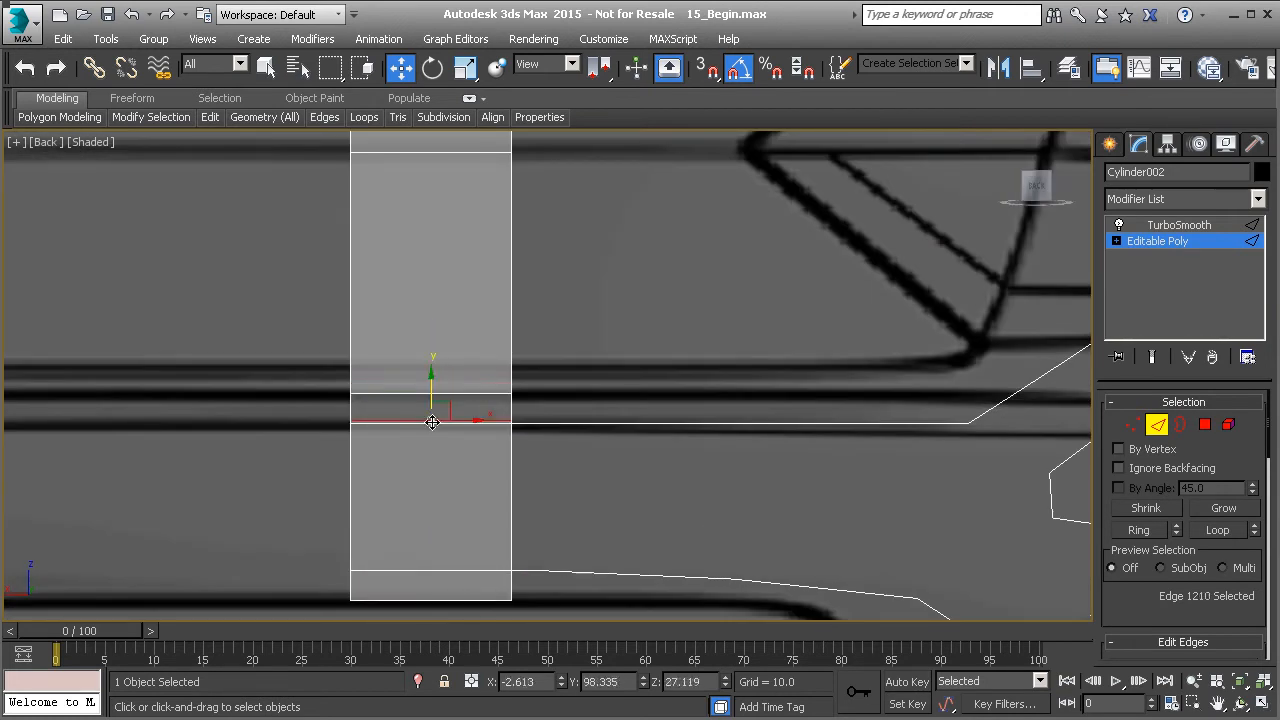
pyautogui.moveTo(428, 396); pyautogui.dragTo(432, 384)
pyautogui.press('l')
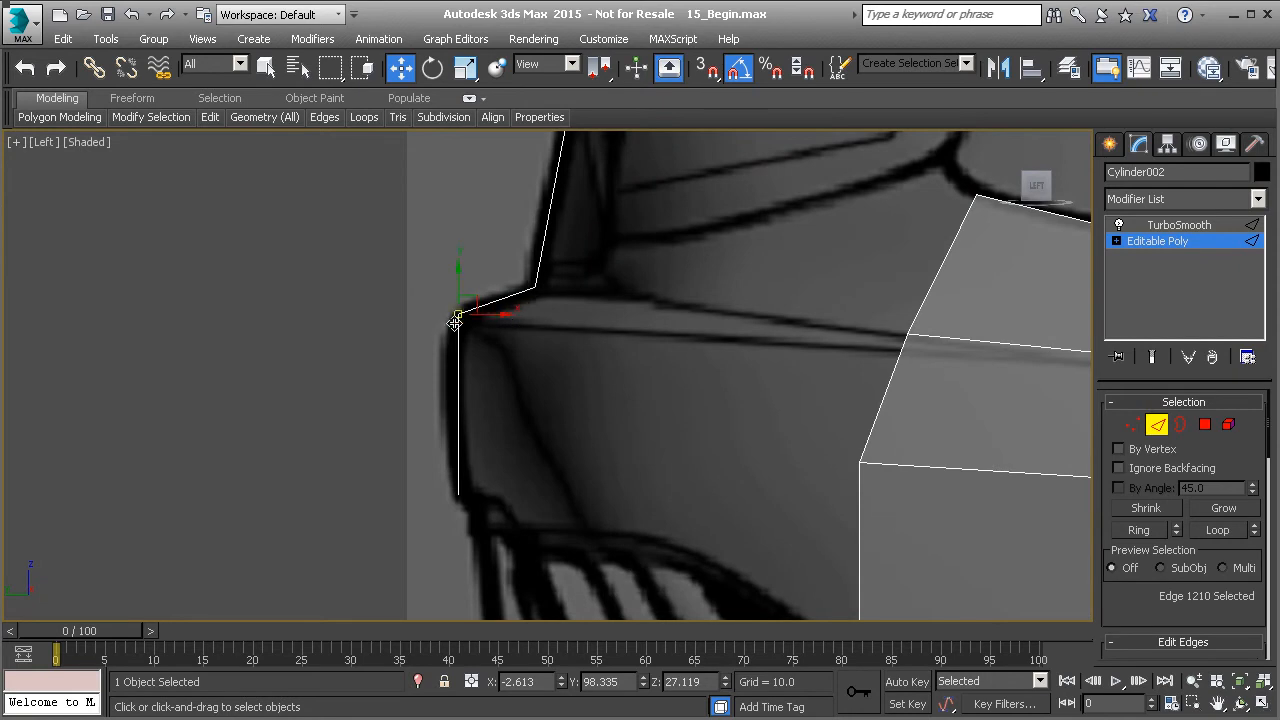
pyautogui.scroll(-2, 530, 315)
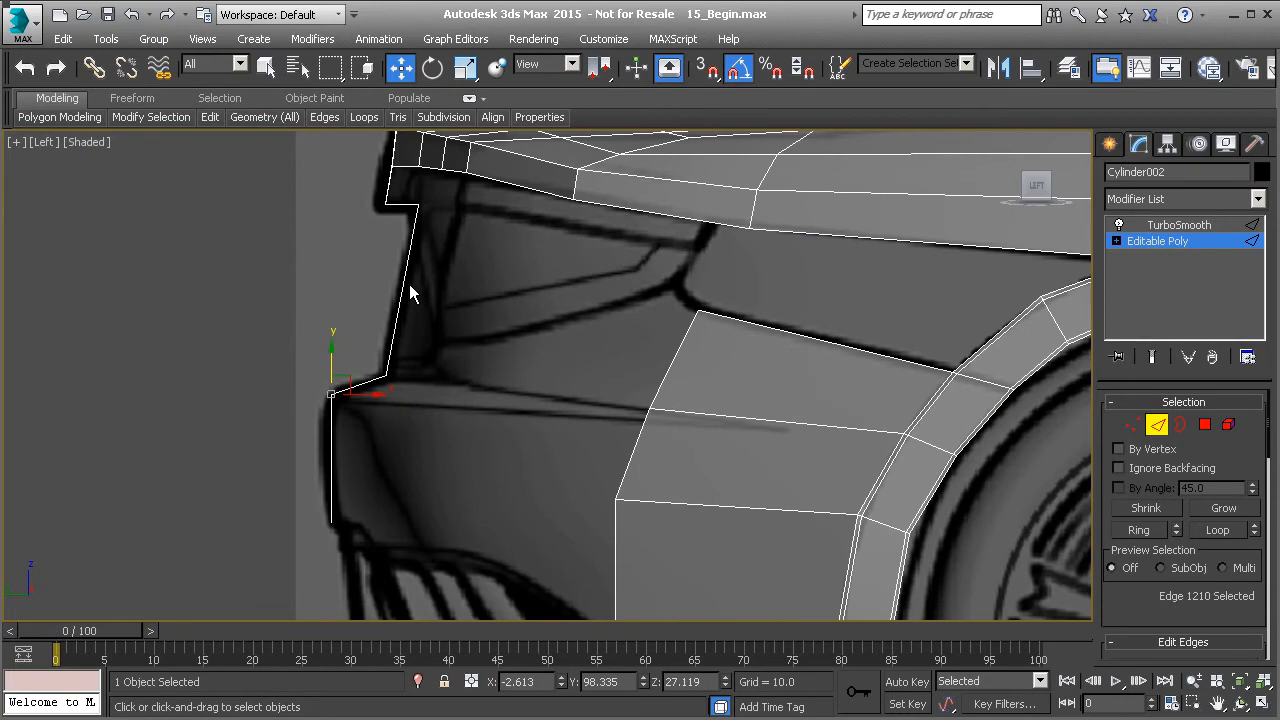
# Extrude the lower side edge of the centre strip sideways across the bumper face, above the vent in the rear blueprint
pyautogui.press('p')
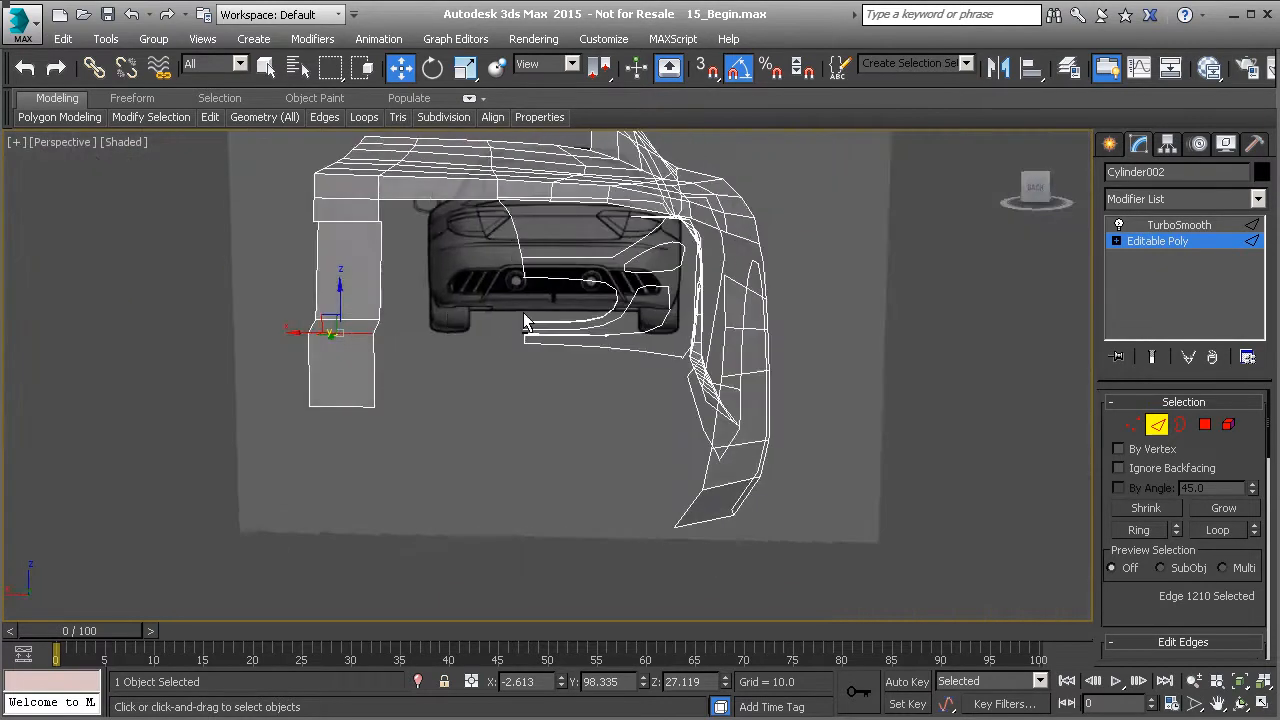
pyautogui.keyDown('alt'); pyautogui.moveTo(524, 315); pyautogui.dragTo(380, 374, button='middle'); pyautogui.keyUp('alt')
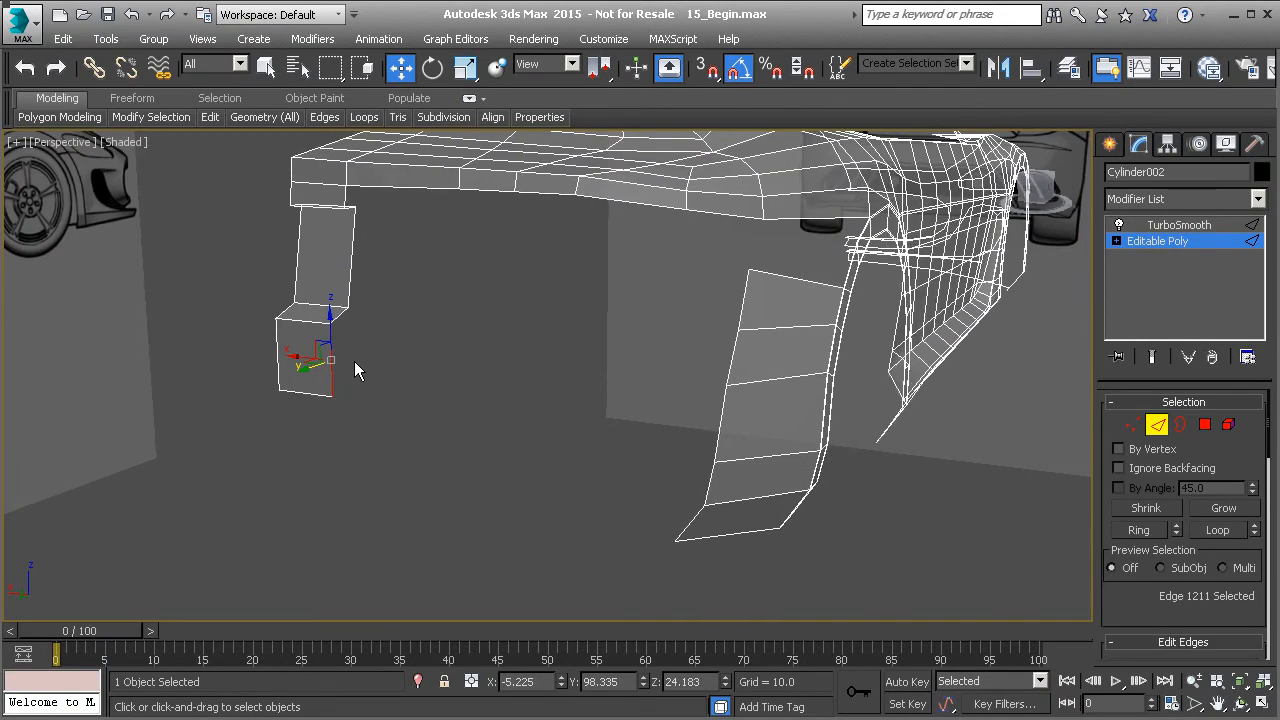
pyautogui.press('v')
pyautogui.press('k')
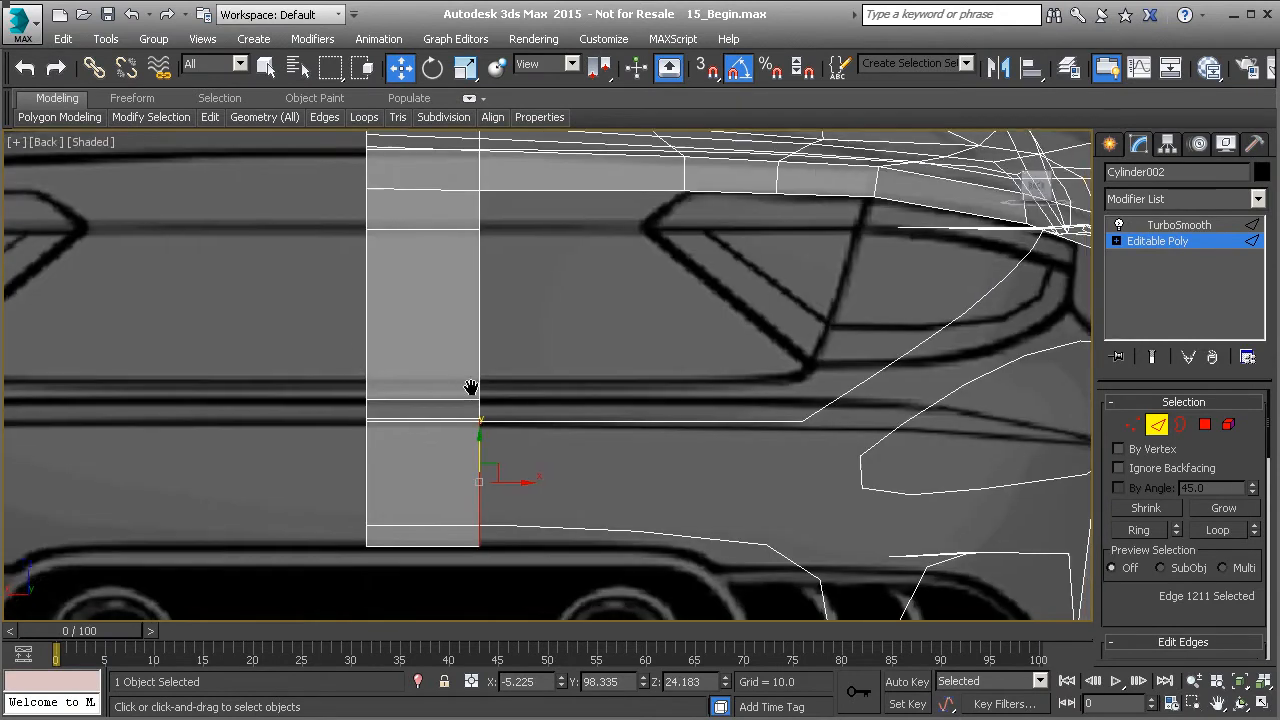
pyautogui.keyDown('shift'); pyautogui.moveTo(420, 397); pyautogui.dragTo(884, 538); pyautogui.keyUp('shift')
# Lower the upper outer vertex of the extruded bumper face onto the crease line in the rear blueprint
pyautogui.press('1')
pyautogui.click(848, 336)
pyautogui.moveTo(849, 300); pyautogui.dragTo(848, 311)
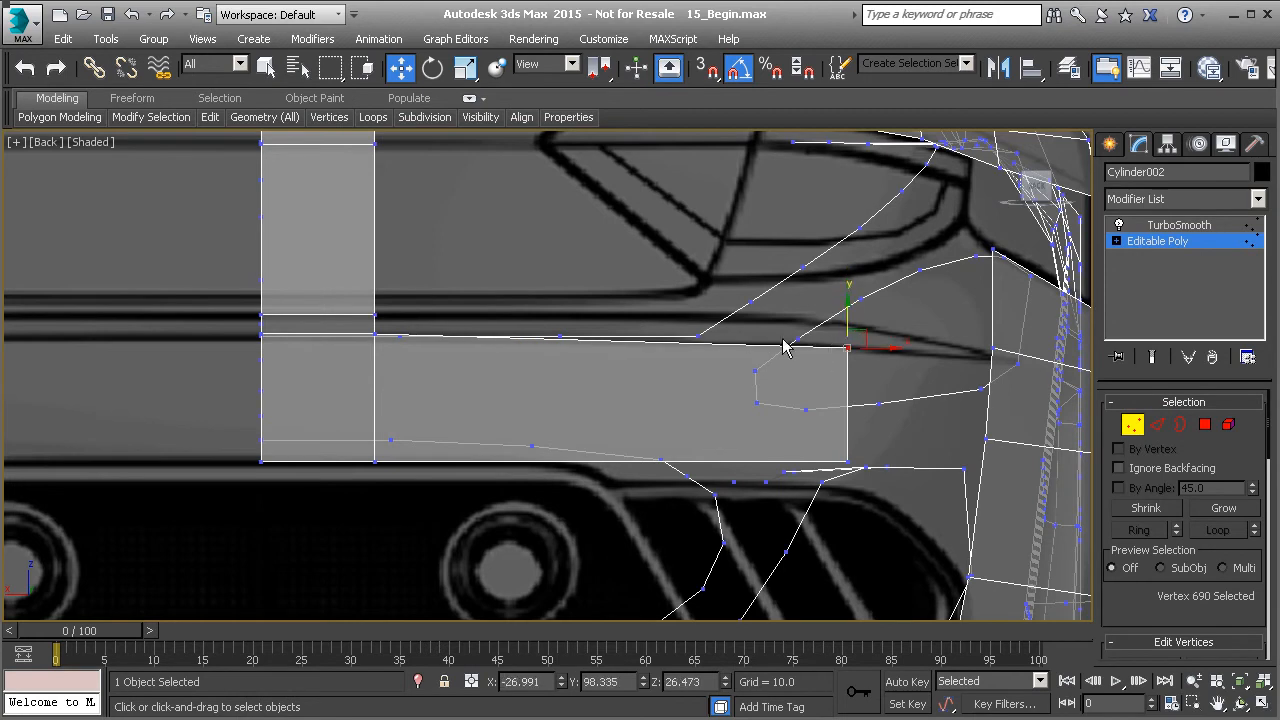
# Bridge the outer edge of the bumper face to the facing edge of the rear fender panel
pyautogui.moveTo(862, 428); pyautogui.dragTo(661, 400, button='middle')
pyautogui.press('2')
pyautogui.click(732, 384)
pyautogui.scroll(-2, 748, 383)
pyautogui.press('p')
pyautogui.scroll(-2, 743, 383)
pyautogui.moveTo(661, 400); pyautogui.dragTo(530, 440, button='middle')
pyautogui.keyDown('ctrl'); pyautogui.click(557, 444); pyautogui.keyUp('ctrl')
pyautogui.scroll(-4, 1143, 557)
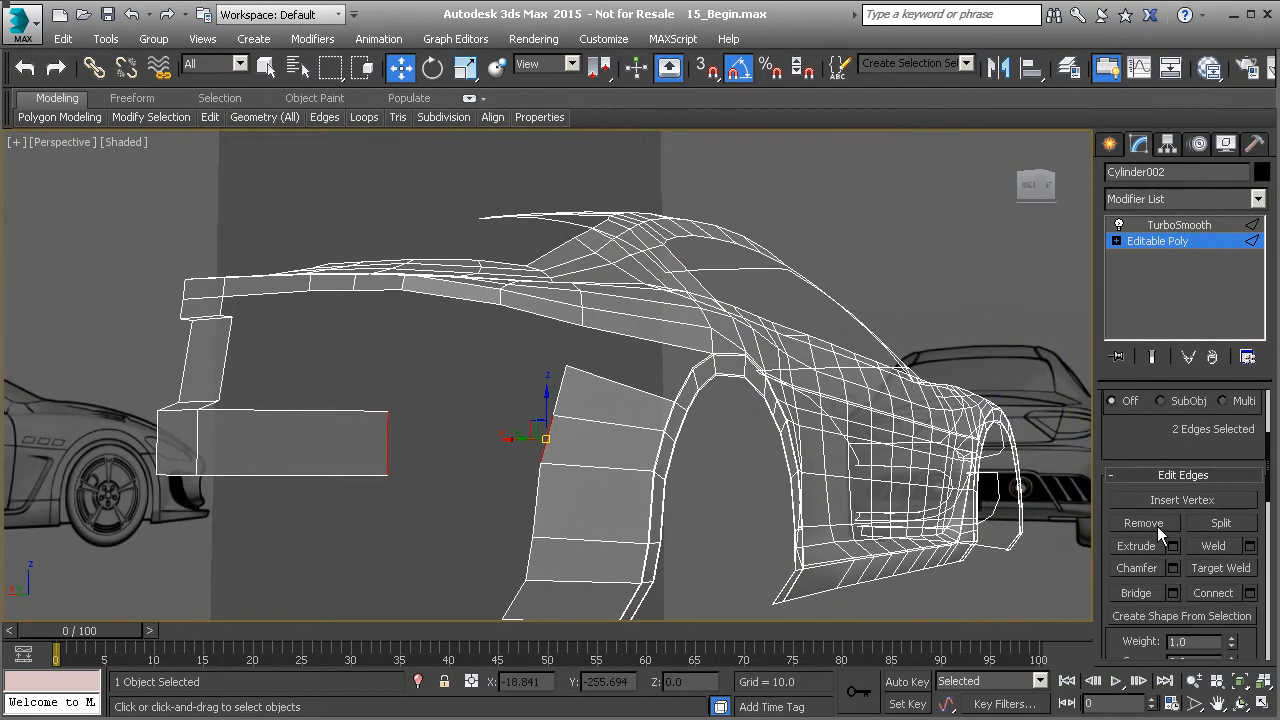
pyautogui.click(1136, 592)
# Lower the fender vertex and slightly raise the bumper's upper corner vertex to follow the crease line in the side blueprint
pyautogui.press('l')
pyautogui.scroll(5, 551, 463)
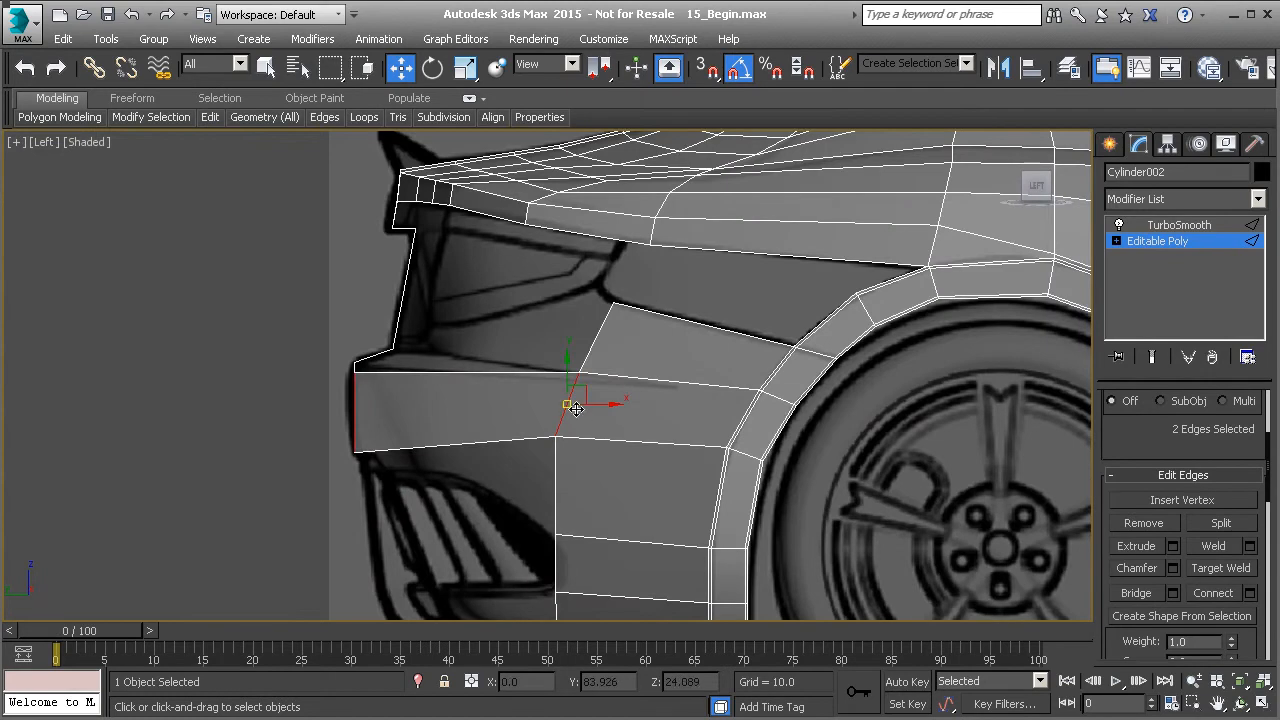
pyautogui.scroll(3, 577, 408)
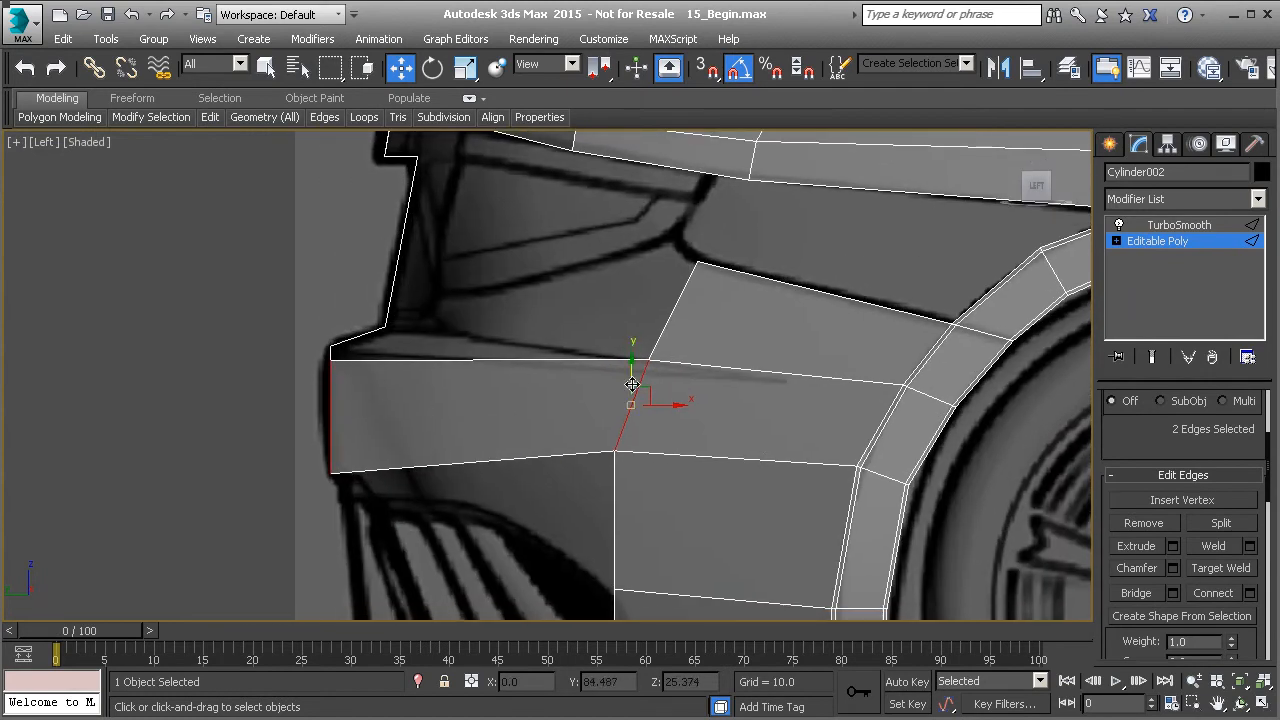
pyautogui.press('1')
pyautogui.click(648, 358)
pyautogui.moveTo(665, 341); pyautogui.dragTo(653, 357)
pyautogui.click(331, 355)
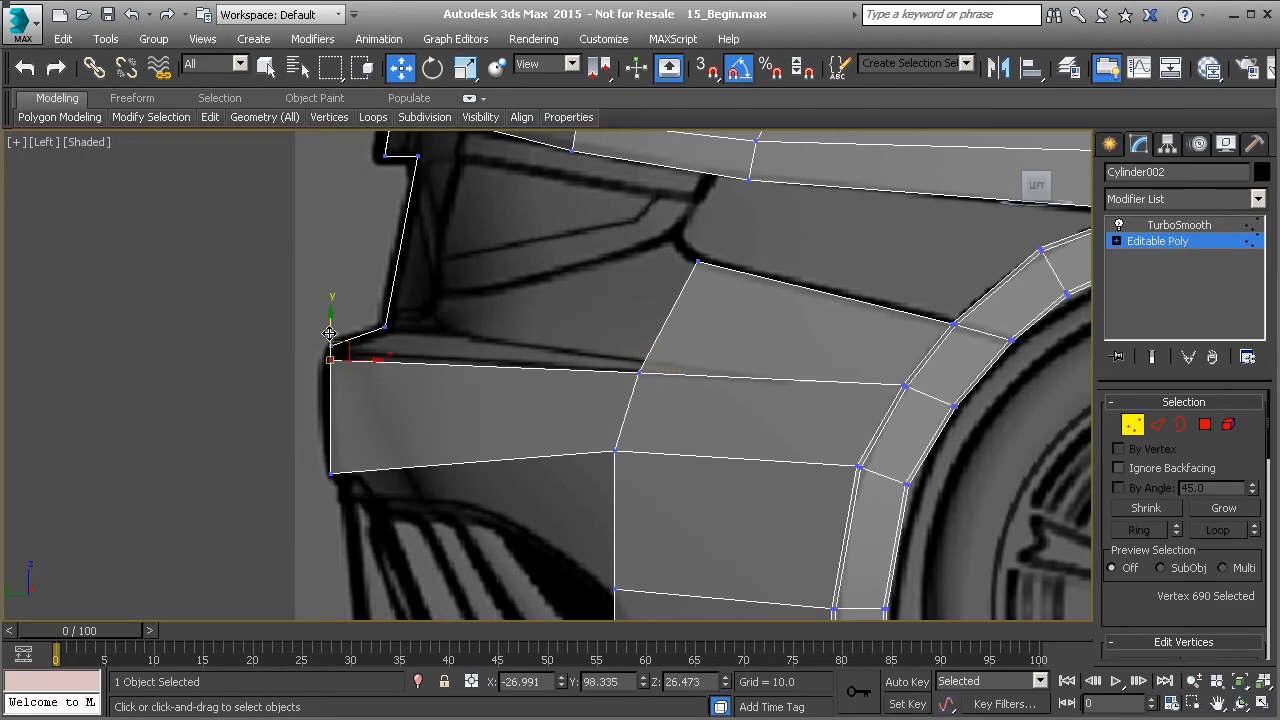
pyautogui.scroll(3, 374, 434)
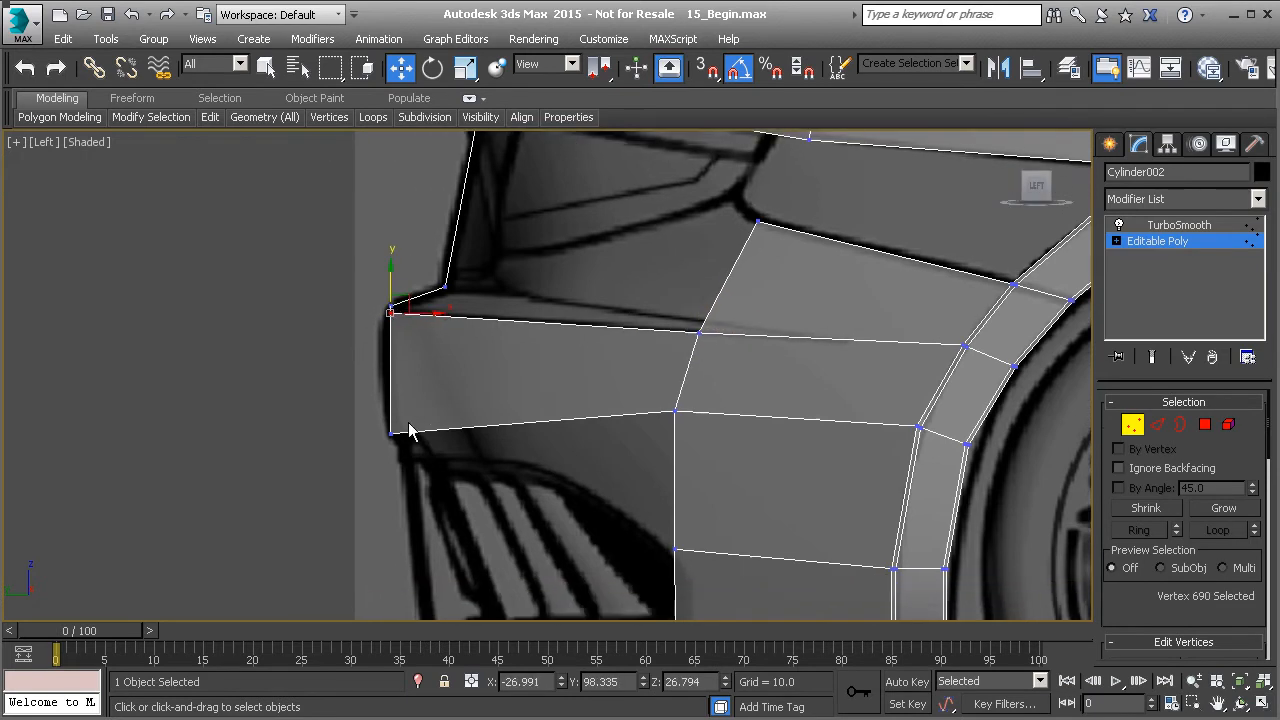
# Lower the fender vertex at the bridge's bottom until it is level with the bumper face's lower corner
pyautogui.moveTo(354, 415); pyautogui.dragTo(437, 459)
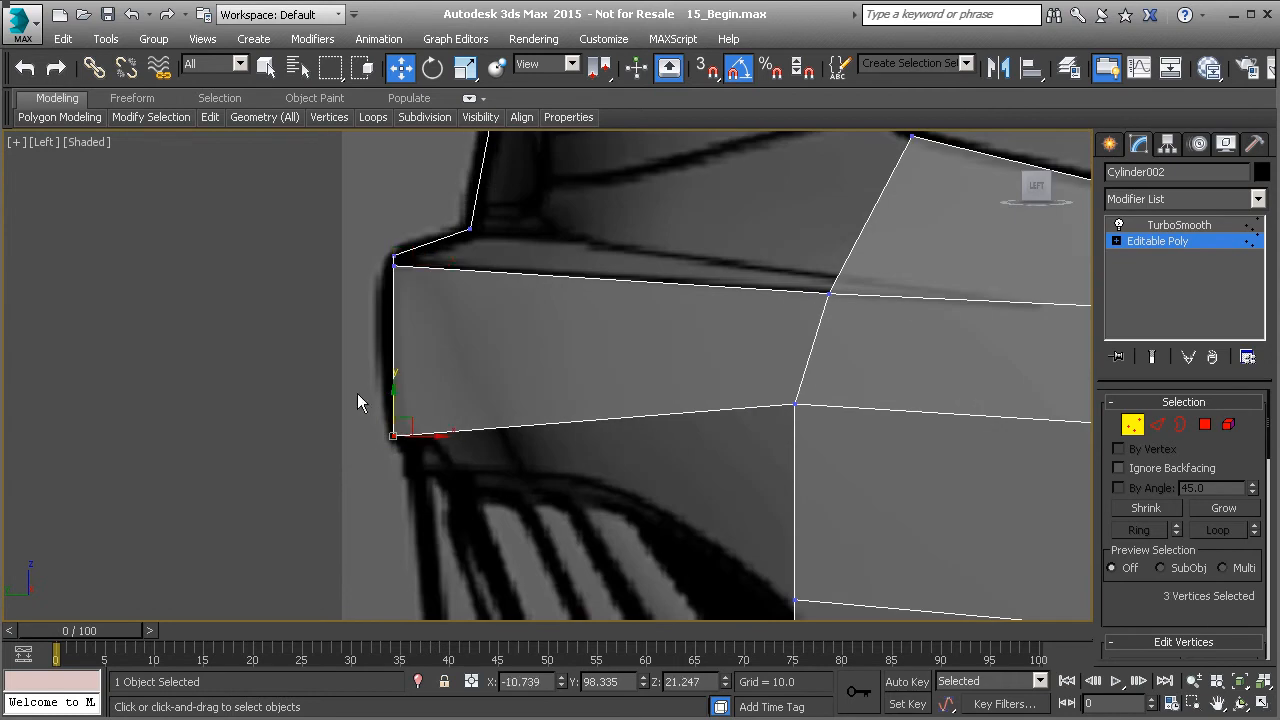
pyautogui.click(794, 404)
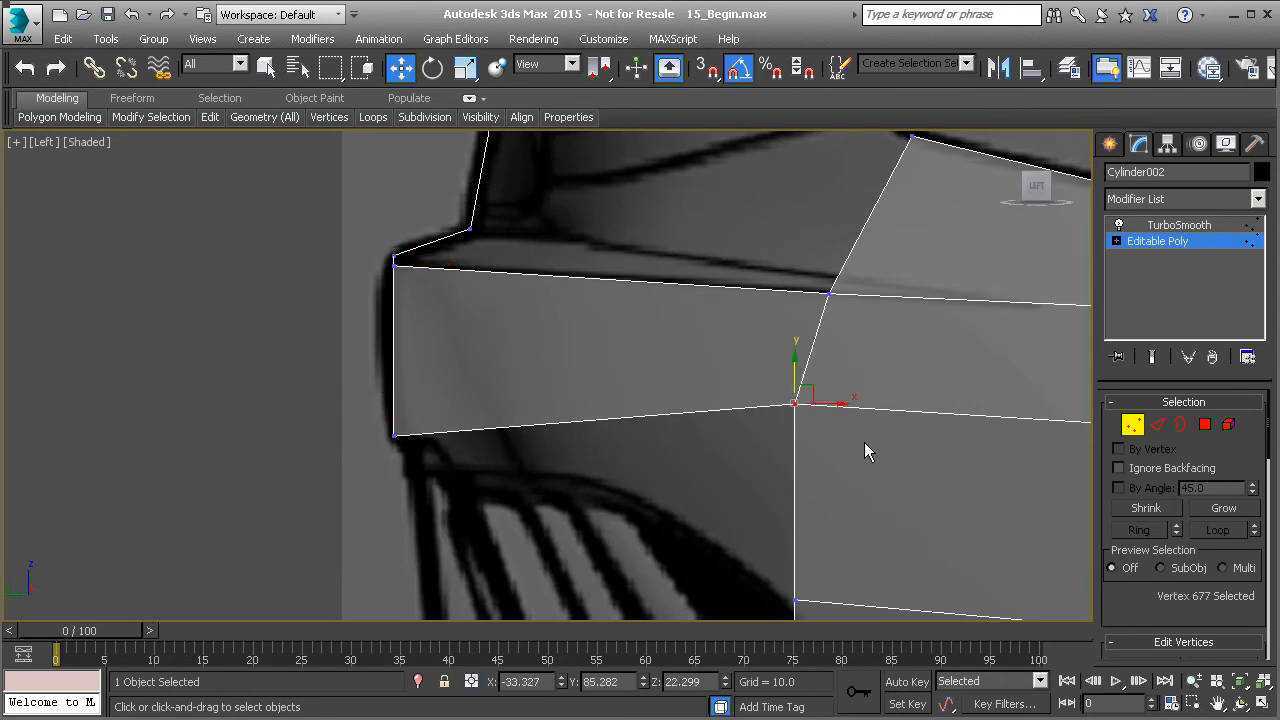
pyautogui.scroll(-3, 864, 442)
pyautogui.moveTo(864, 442); pyautogui.dragTo(637, 425, button='middle')
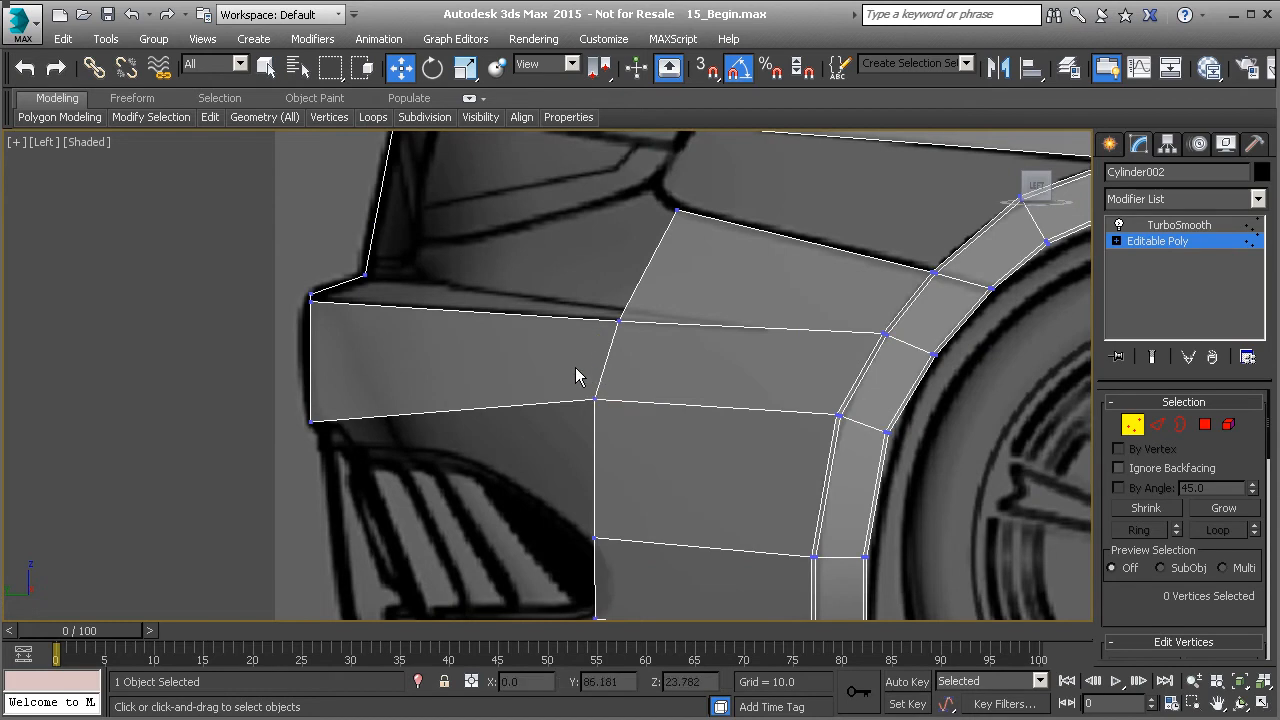
pyautogui.moveTo(590, 366); pyautogui.dragTo(593, 387)
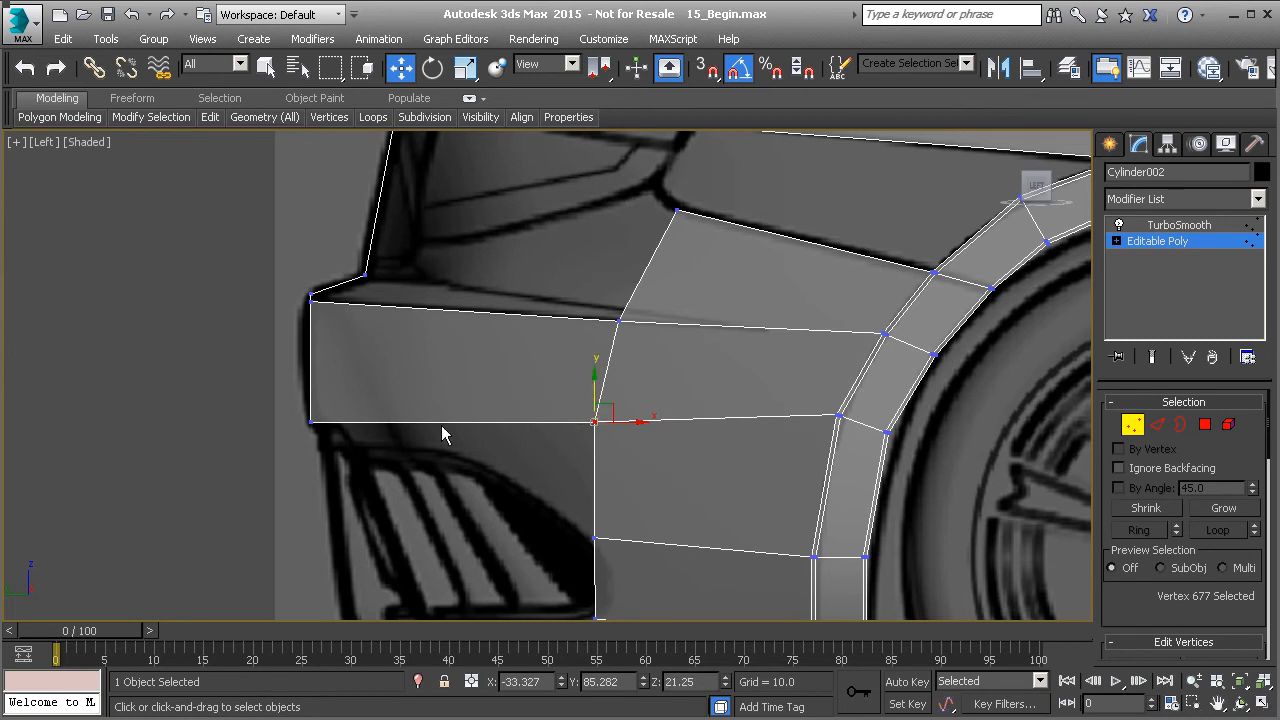
# Set the constraint to Edge and slide the wheel arch vertices level with the bumper's lower edge down along the arch
pyautogui.moveTo(573, 437); pyautogui.dragTo(556, 423, button='middle')
pyautogui.moveTo(821, 393); pyautogui.dragTo(645, 362, button='middle')
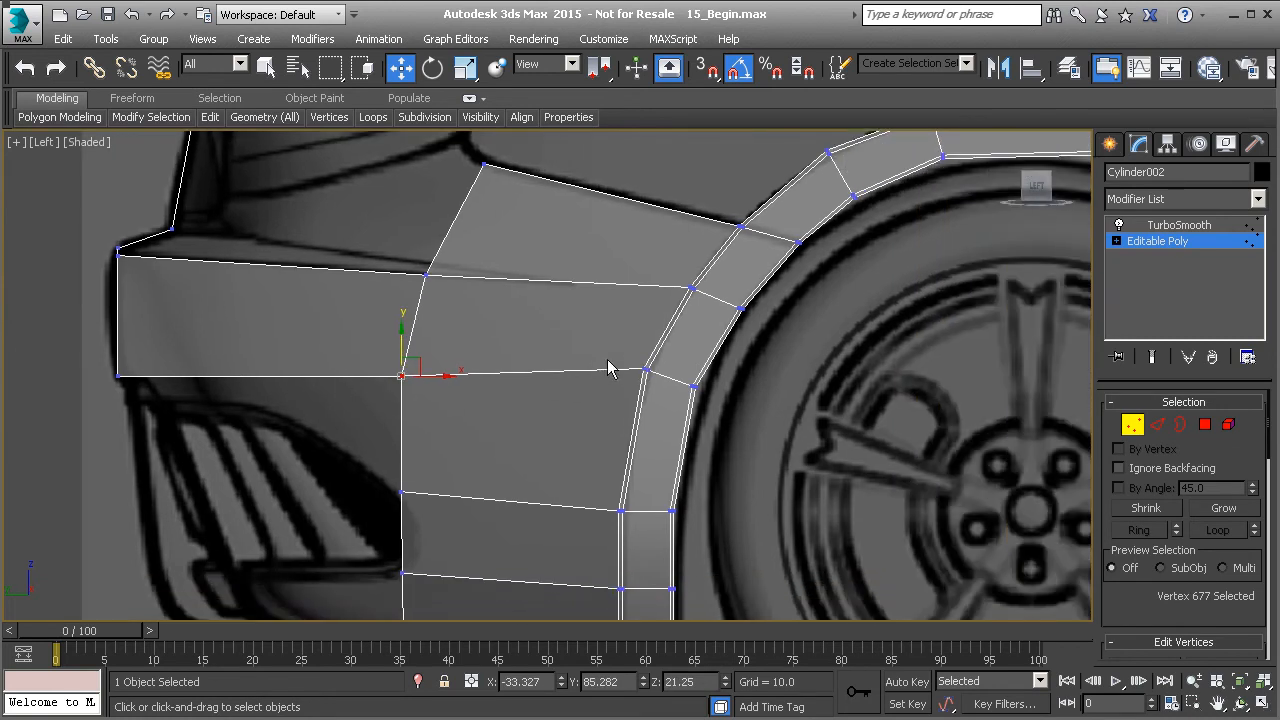
pyautogui.moveTo(728, 422); pyautogui.dragTo(729, 423)
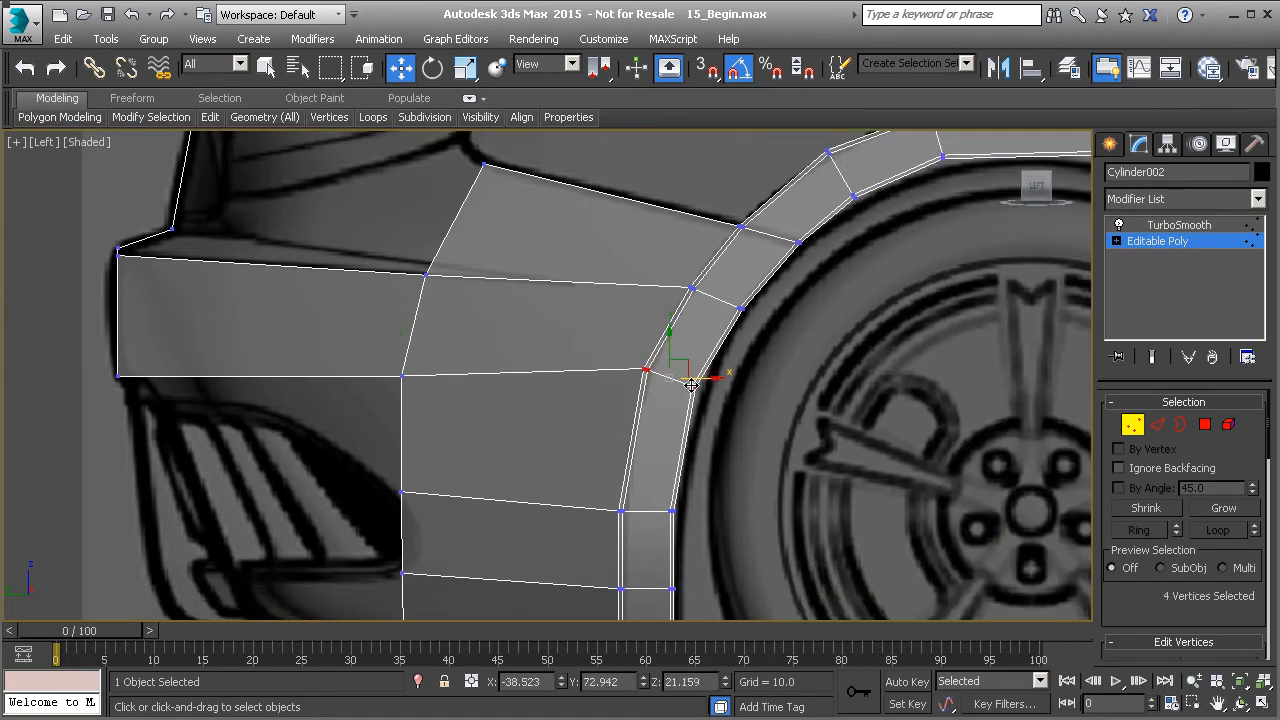
pyautogui.scroll(-8, 1140, 606)
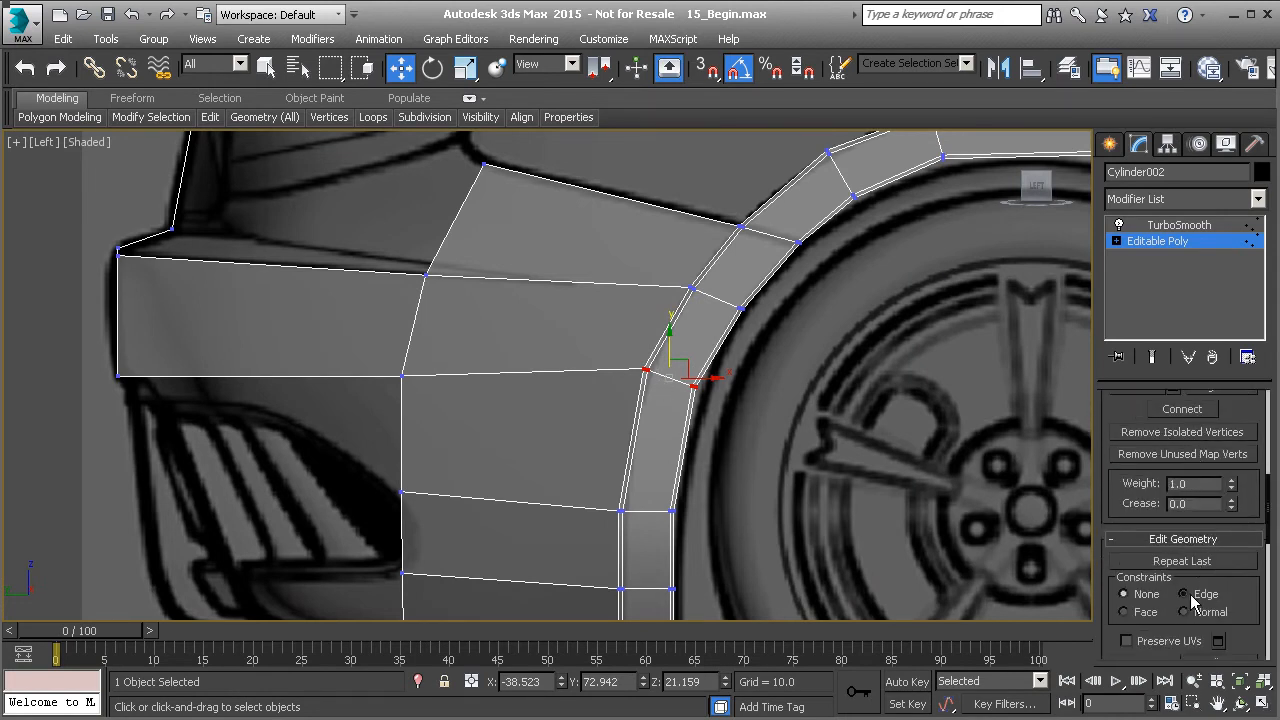
pyautogui.moveTo(680, 362); pyautogui.dragTo(680, 395)
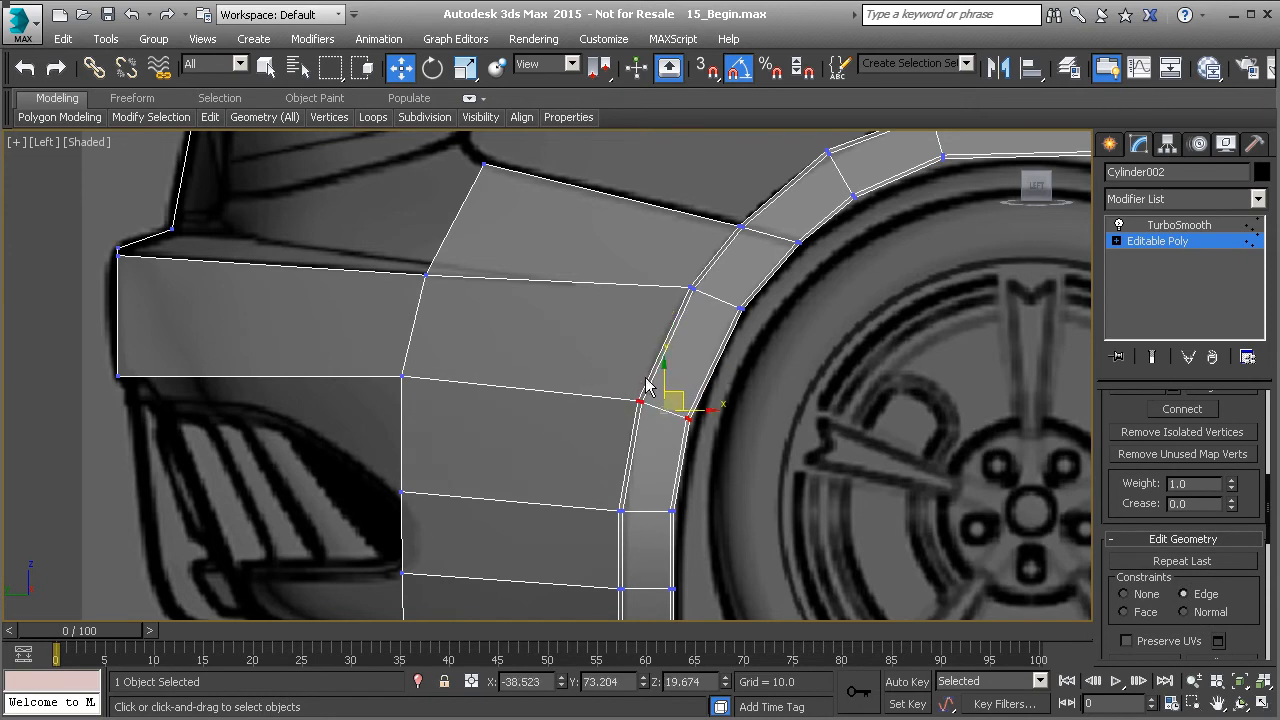
# Slide the next higher pair of wheel arch vertices slightly down along the arch and leave vertex editing
pyautogui.moveTo(664, 288); pyautogui.dragTo(778, 340)
pyautogui.moveTo(731, 282); pyautogui.dragTo(725, 287)
pyautogui.moveTo(646, 334); pyautogui.dragTo(703, 383, button='middle')
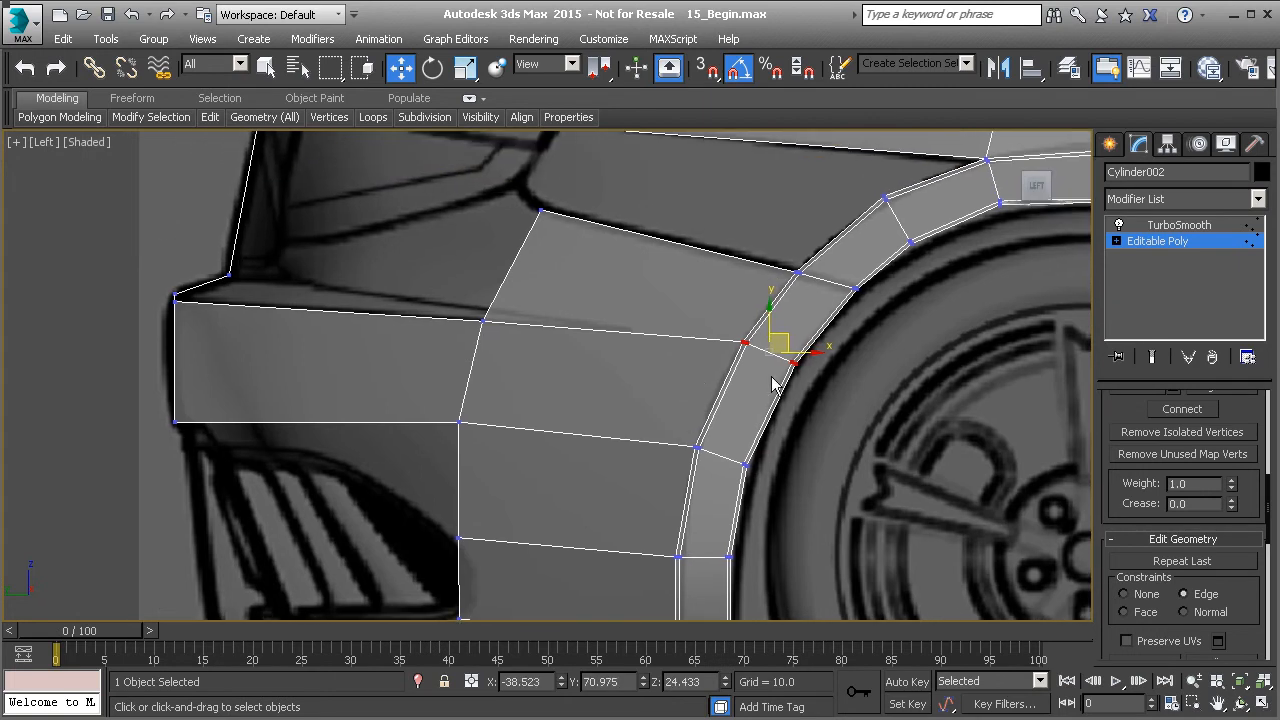
pyautogui.scroll(-2, 1199, 257)
pyautogui.click(1180, 242)
pyautogui.scroll(-2, 676, 355)
# Set the constraint to None and move the bumper's vertical corner edge forward onto the body outline in the top blueprint
pyautogui.press('p')
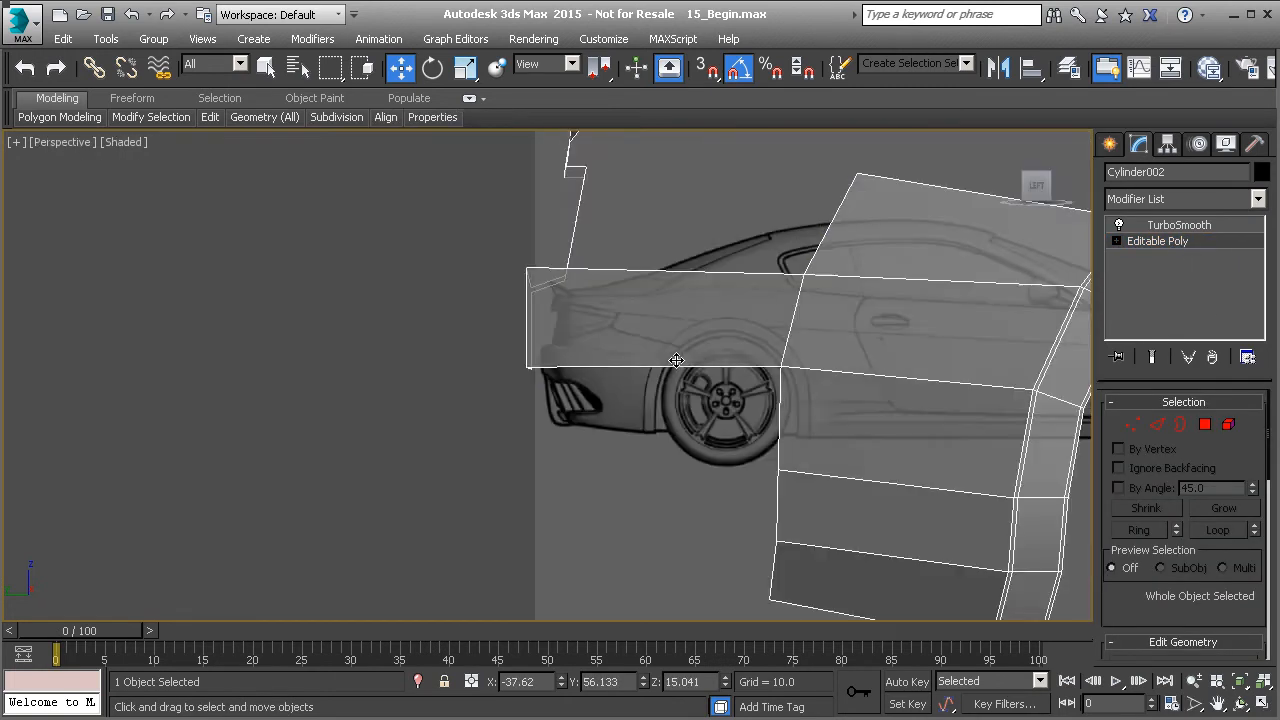
pyautogui.scroll(-3, 676, 359)
pyautogui.keyDown('alt'); pyautogui.moveTo(643, 347); pyautogui.dragTo(443, 440, button='middle'); pyautogui.keyUp('alt')
pyautogui.press('2')
pyautogui.click(435, 440)
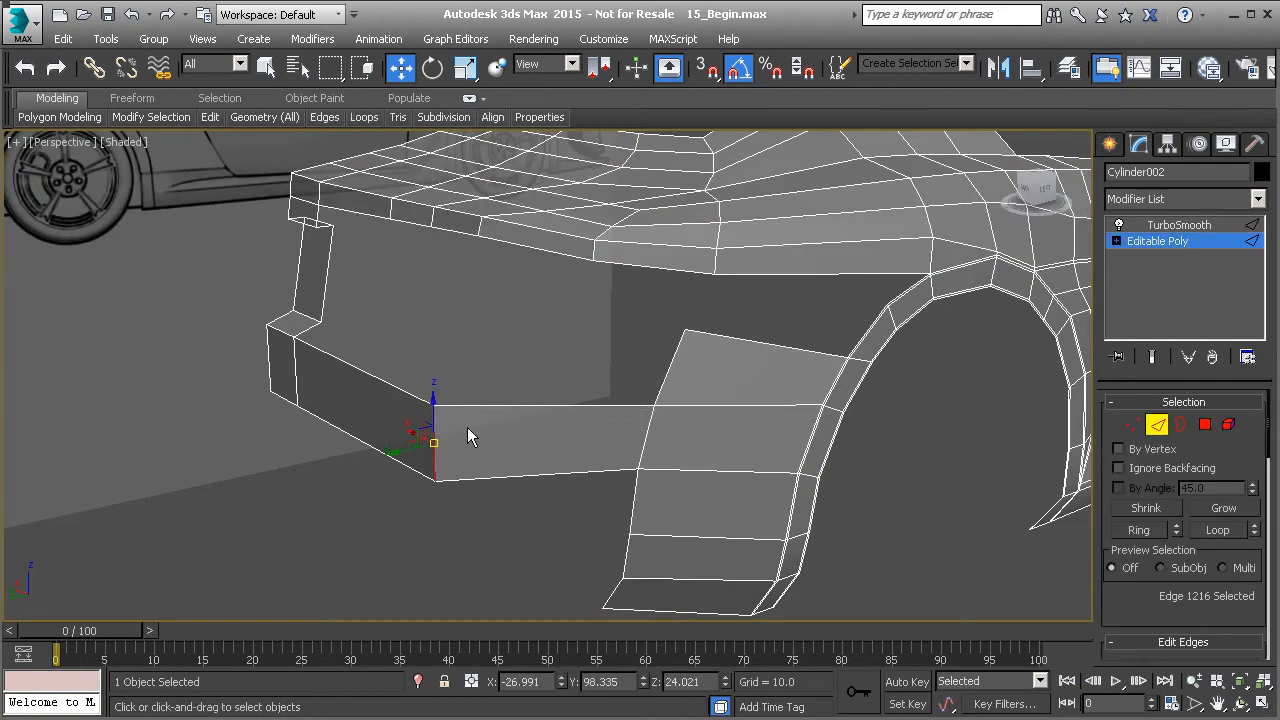
pyautogui.press('t')
pyautogui.scroll(5, 500, 268)
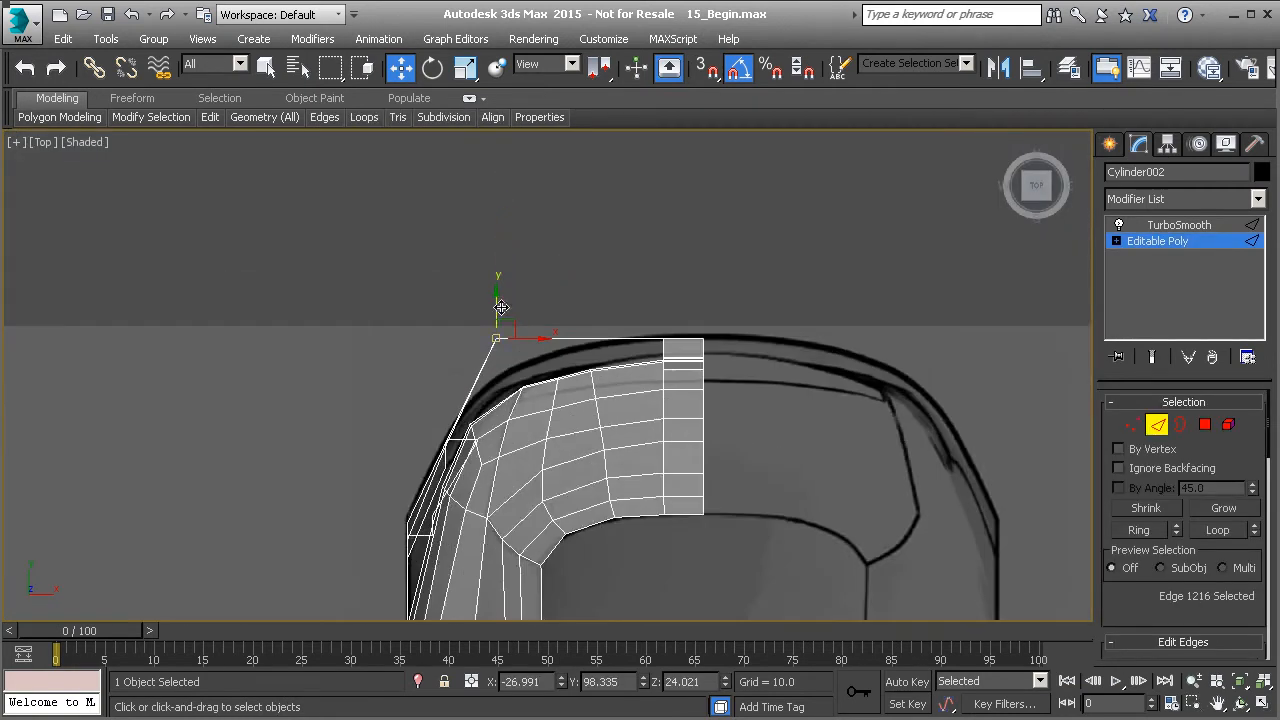
pyautogui.scroll(3, 506, 263)
pyautogui.moveTo(516, 252); pyautogui.dragTo(512, 272)
pyautogui.hotkey('ctrl', 'z')
pyautogui.scroll(-4, 1137, 457)
pyautogui.scroll(-1, 1160, 580)
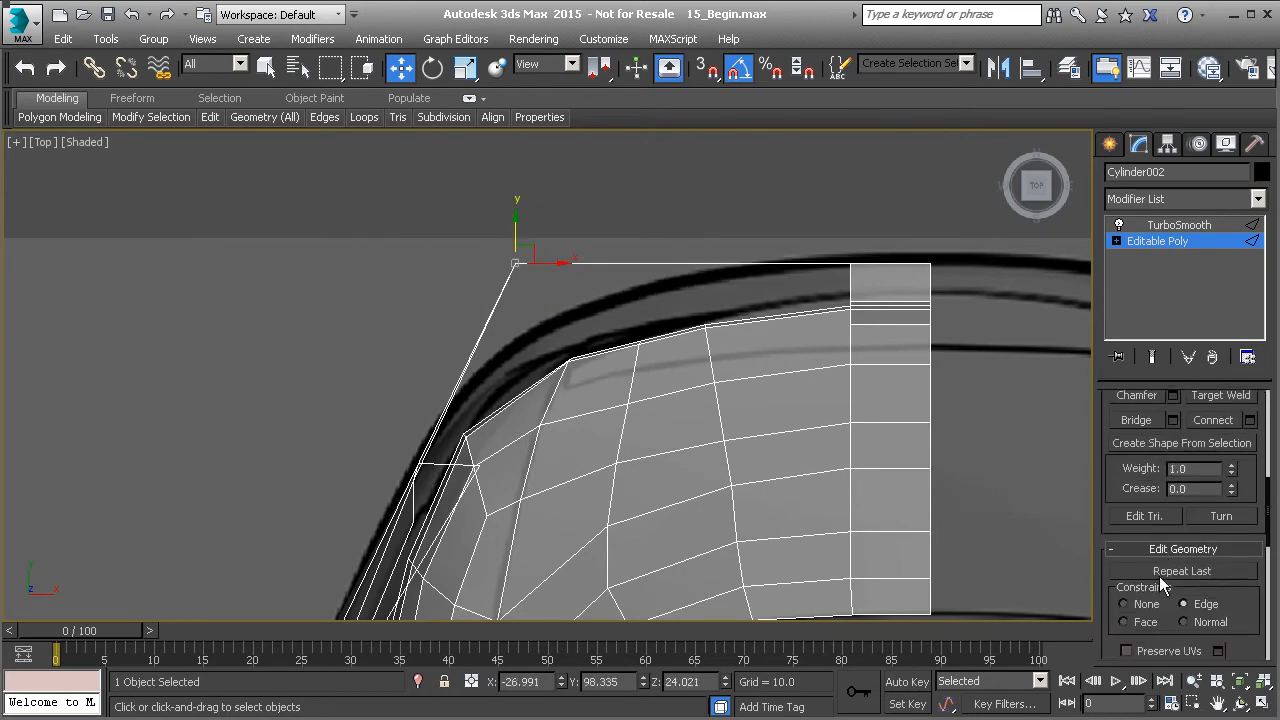
pyautogui.moveTo(517, 231); pyautogui.dragTo(523, 313)
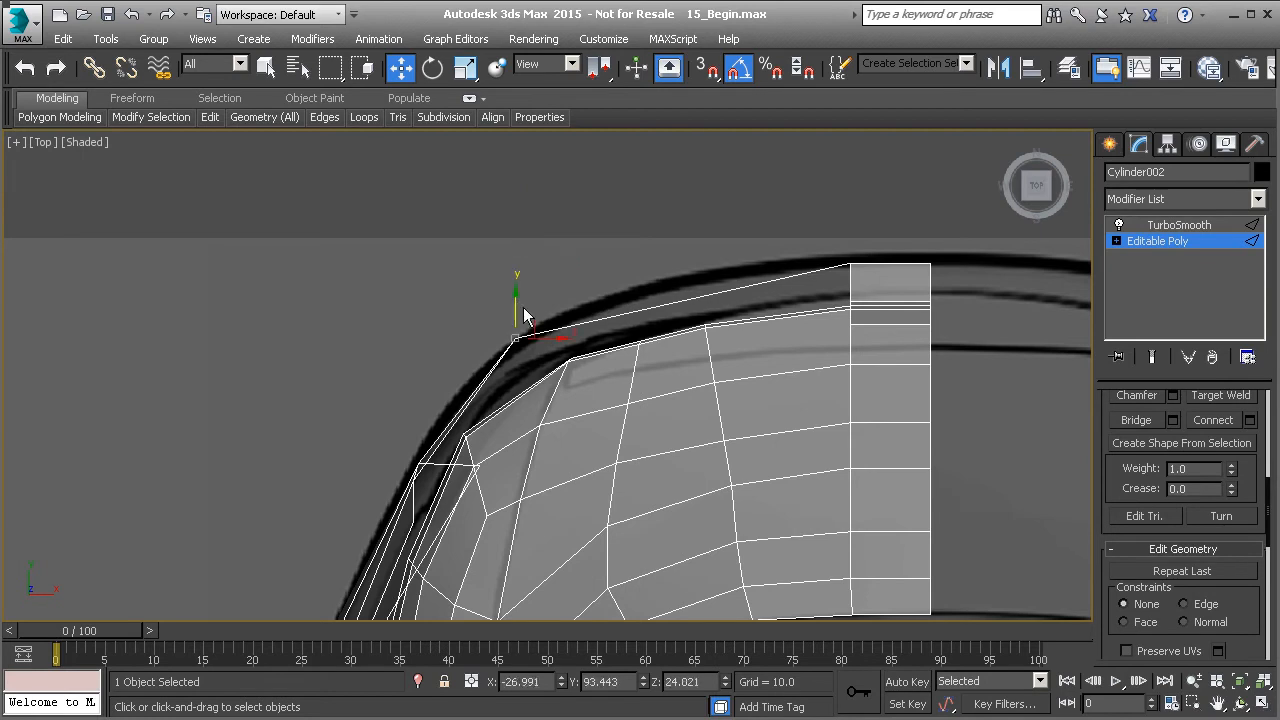
# Connect the upper and lower edges of the rear bumper face with 1 segment, pinch 0 and slide 0
pyautogui.click(700, 318)
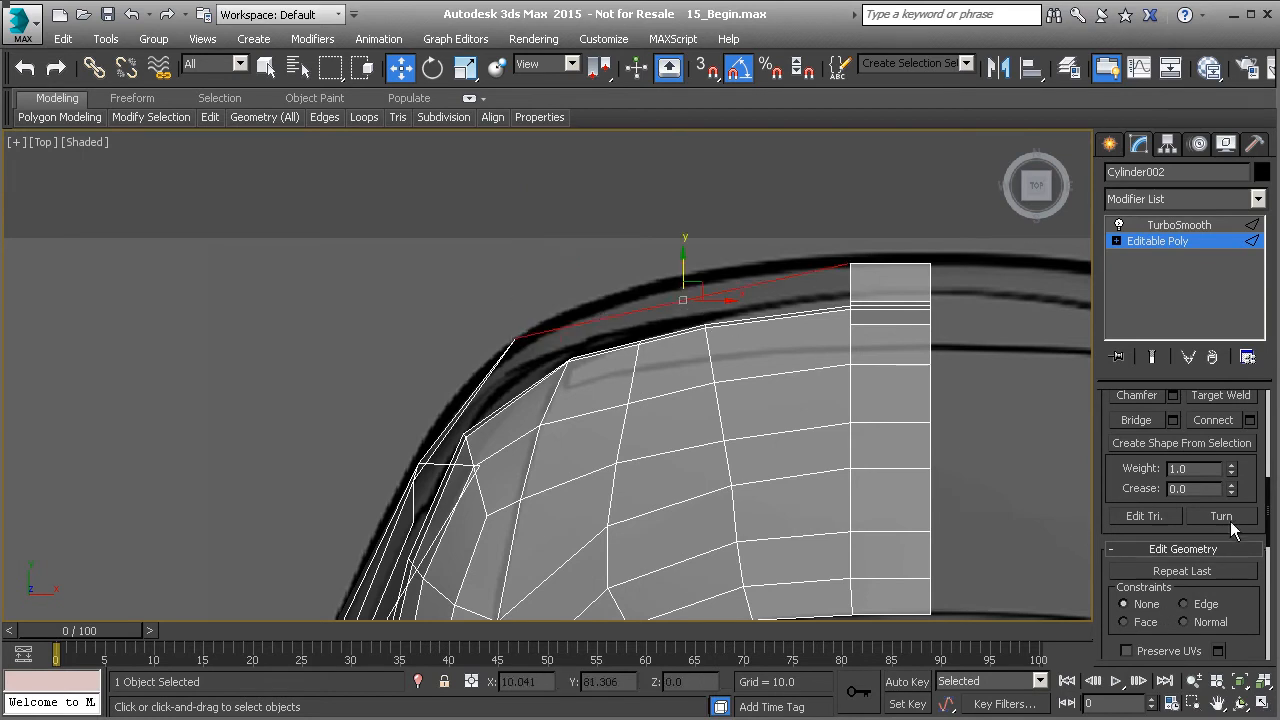
pyautogui.click(1218, 421)
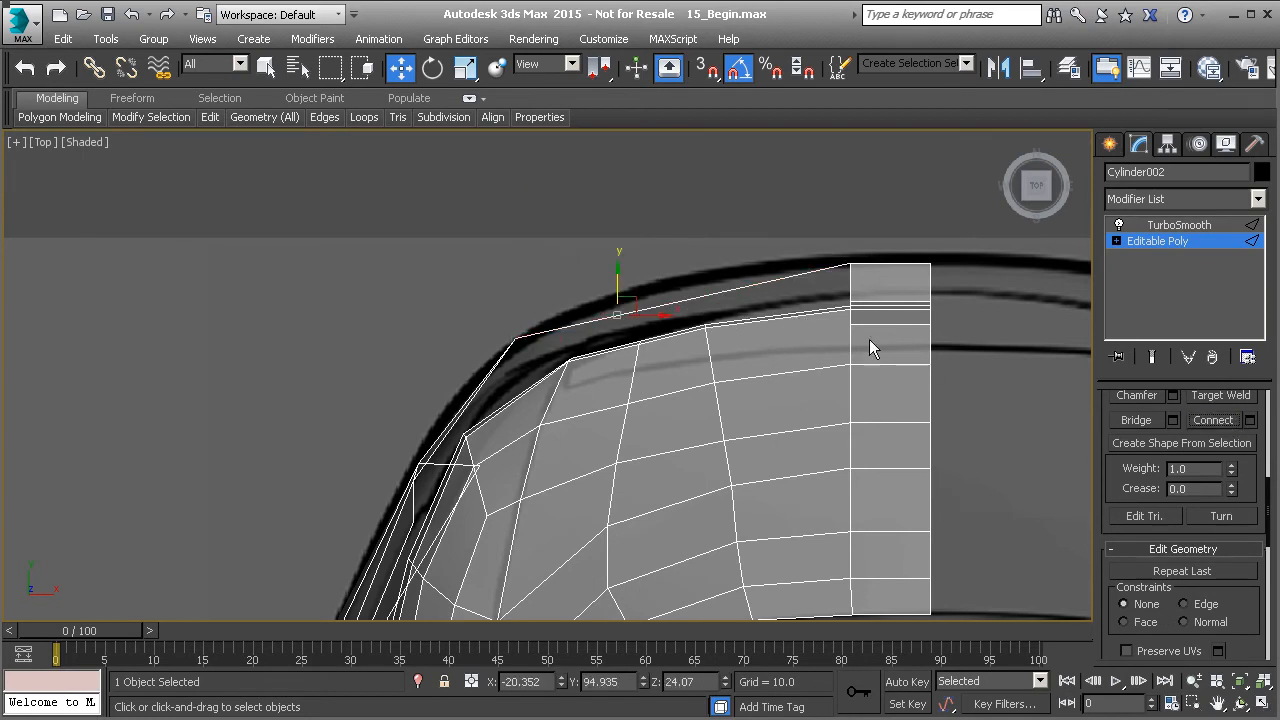
pyautogui.hotkey('ctrl', 'z')
pyautogui.scroll(-2, 697, 383)
pyautogui.press('p')
pyautogui.scroll(-2, 700, 384)
pyautogui.keyDown('alt'); pyautogui.moveTo(700, 391); pyautogui.dragTo(969, 379, button='middle'); pyautogui.keyUp('alt')
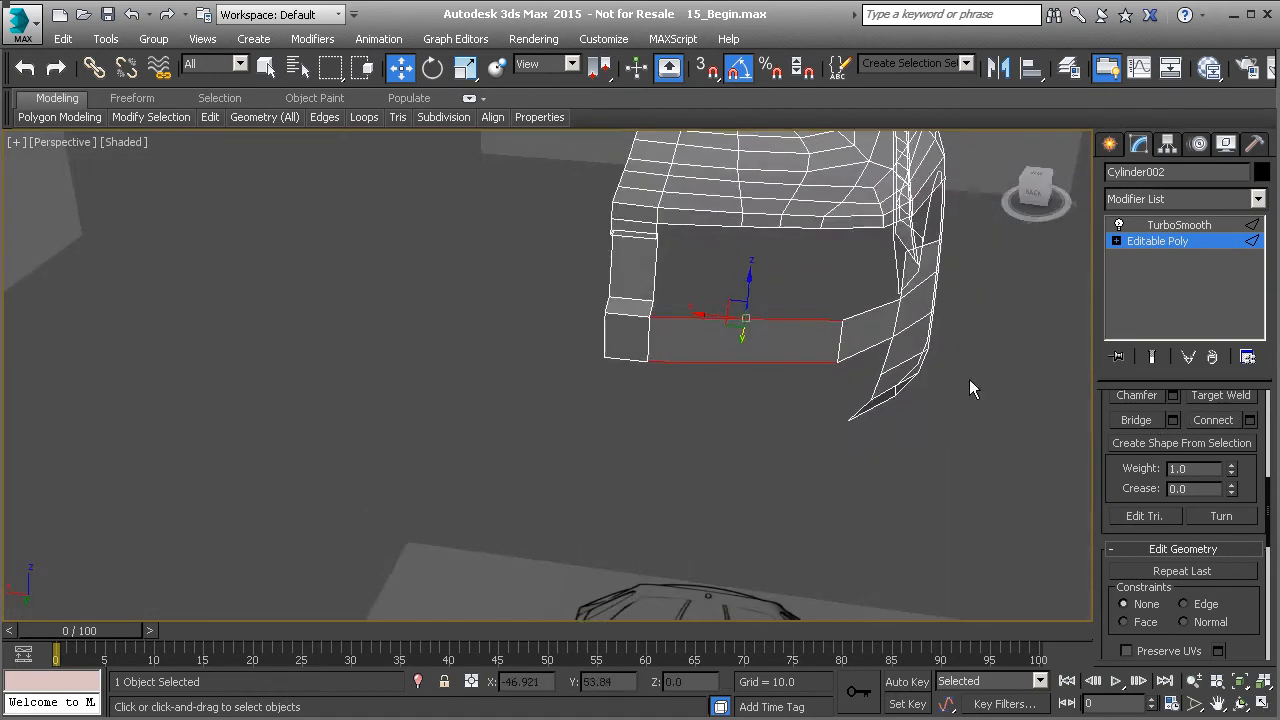
pyautogui.click(1250, 420)
pyautogui.click(590, 415)
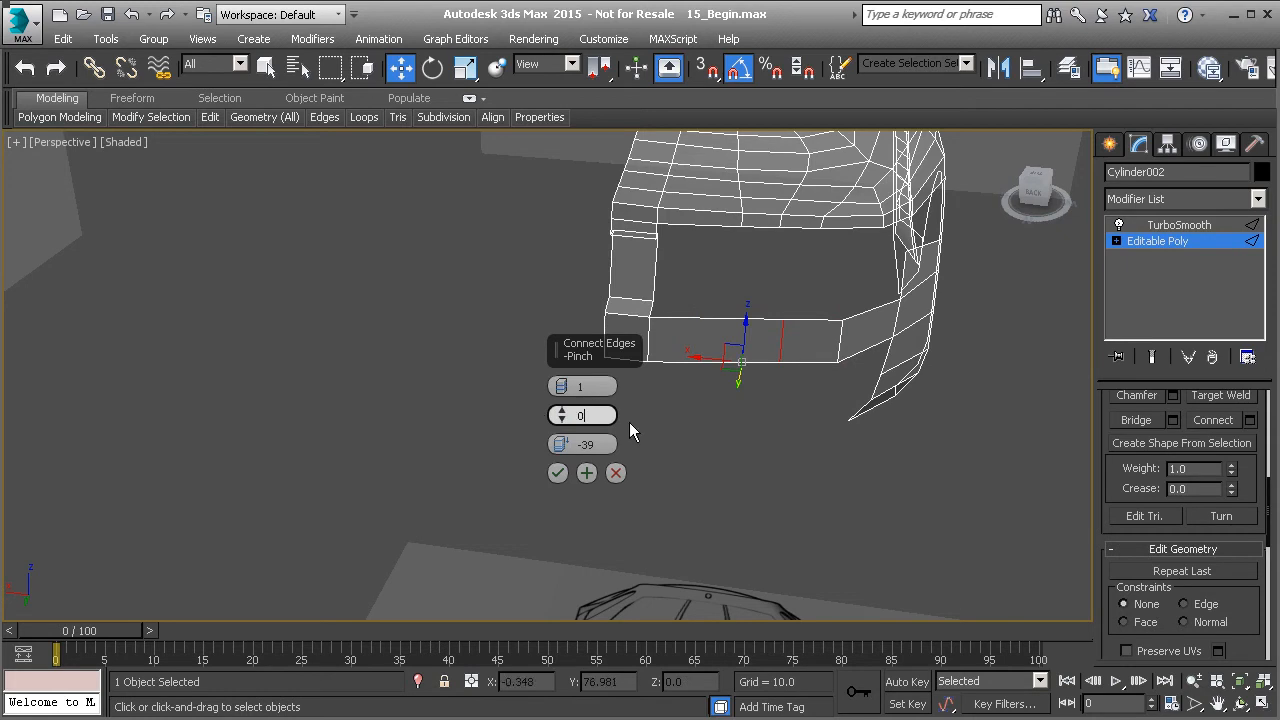
pyautogui.press('Tab')
pyautogui.rightClick(560, 447)
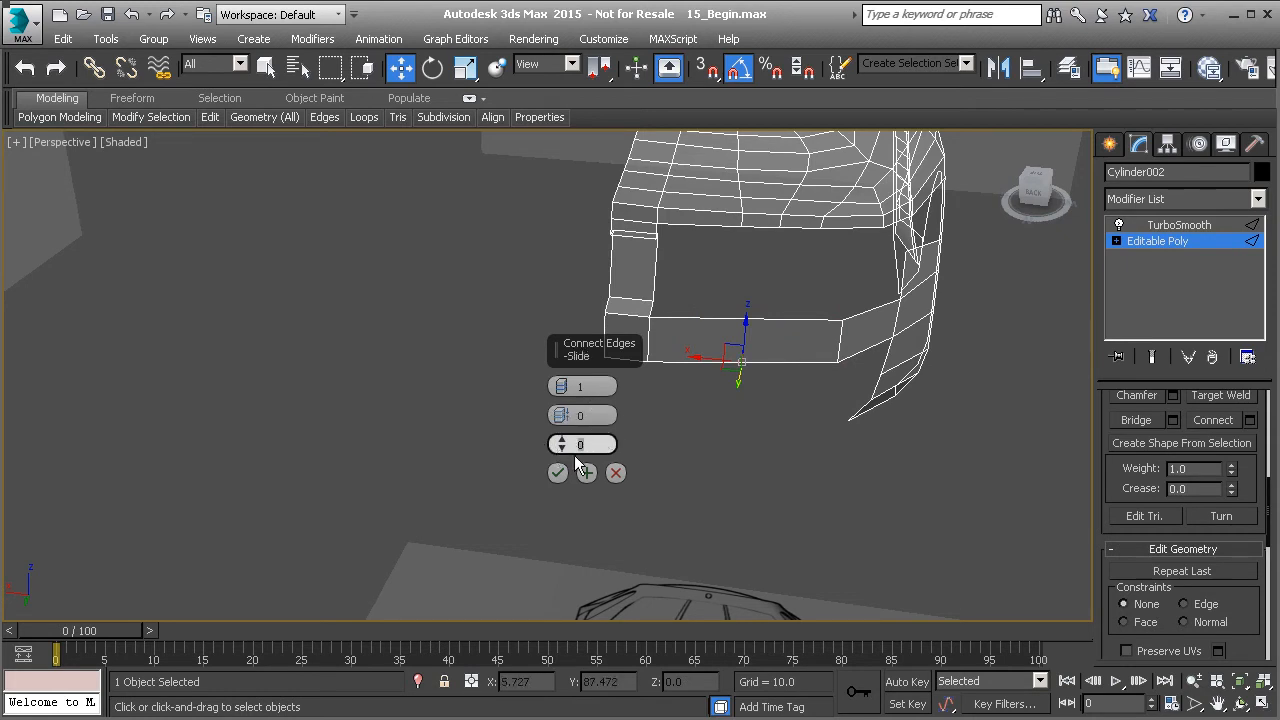
pyautogui.click(557, 474)
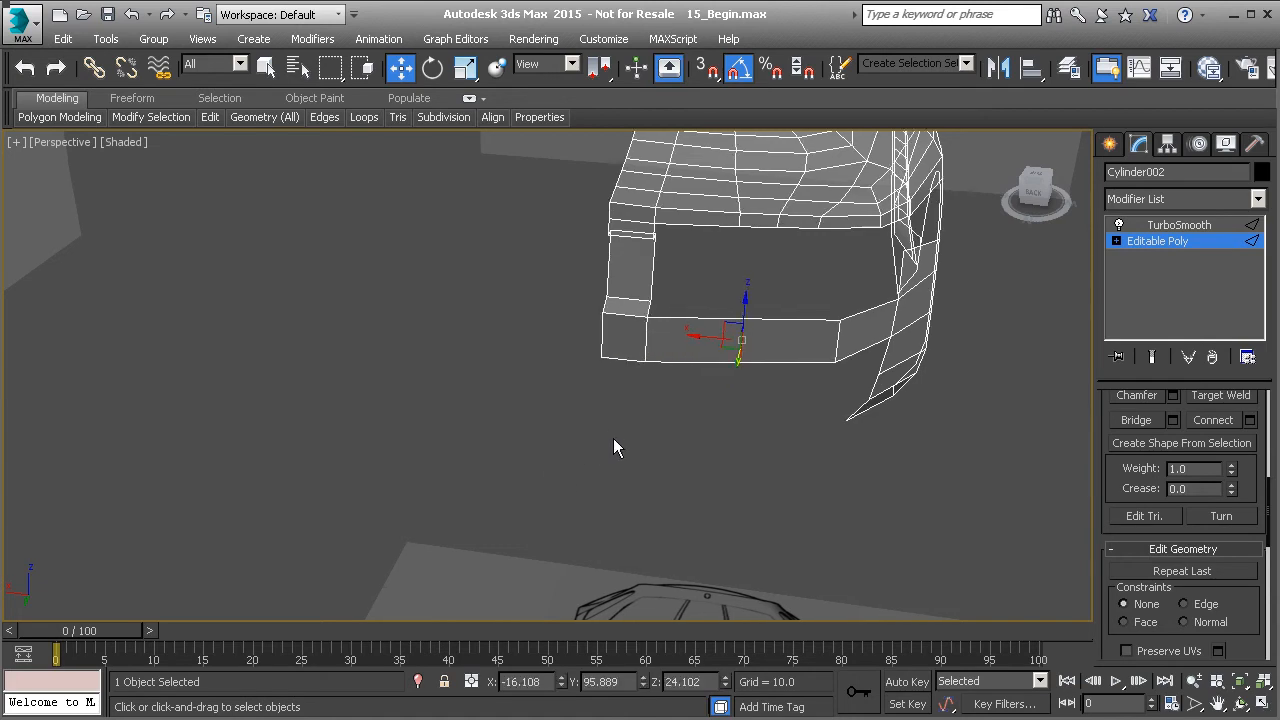
# Move the new vertical bumper edge rearward onto the curved outline in the top blueprint
pyautogui.press('t')
pyautogui.moveTo(694, 292); pyautogui.dragTo(694, 277)
pyautogui.scroll(2, 701, 301)
pyautogui.moveTo(509, 343); pyautogui.dragTo(1050, 244, button='middle')
pyautogui.scroll(-1, 664, 244)
pyautogui.scroll(-3, 598, 311)
# Leave edge editing, show the TurboSmooth end result, and examine the smoothed bumper against the side blueprint
pyautogui.press('p')
pyautogui.click(1153, 241)
pyautogui.click(1152, 357)
pyautogui.keyDown('alt'); pyautogui.moveTo(600, 330); pyautogui.dragTo(500, 358, button='middle'); pyautogui.keyUp('alt')
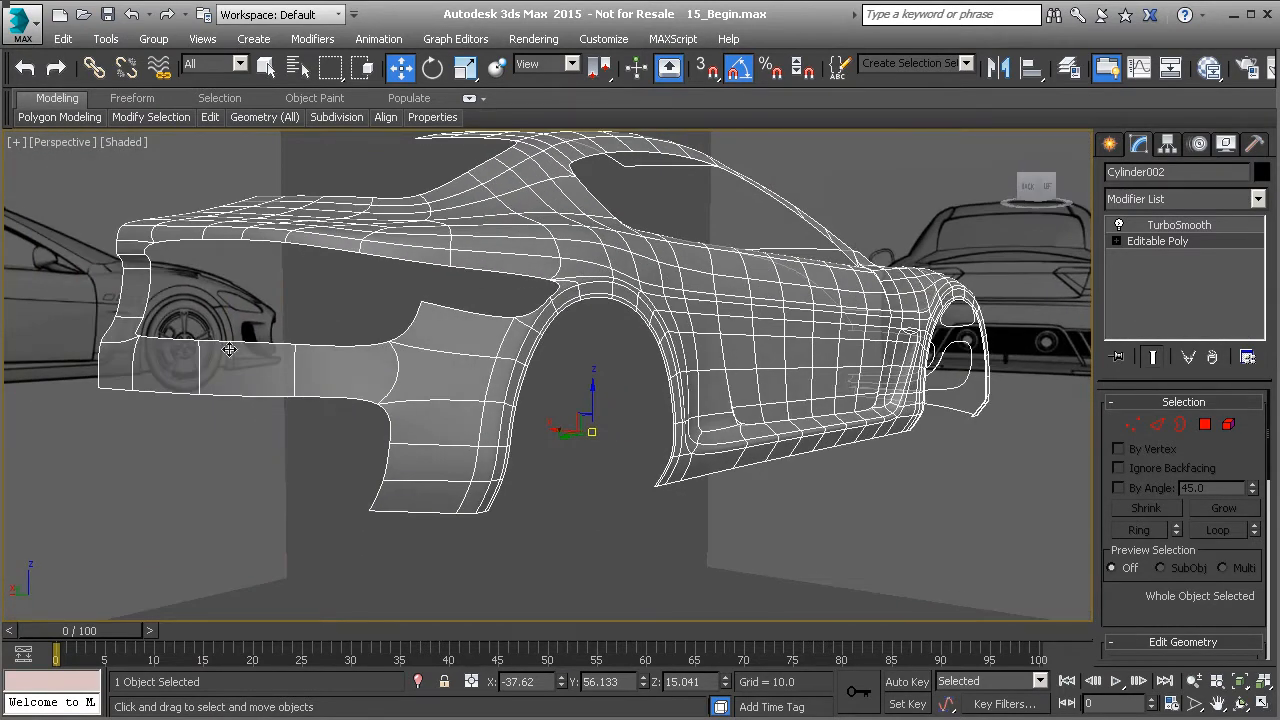
pyautogui.keyDown('alt'); pyautogui.moveTo(397, 395); pyautogui.dragTo(330, 375, button='middle'); pyautogui.keyUp('alt')
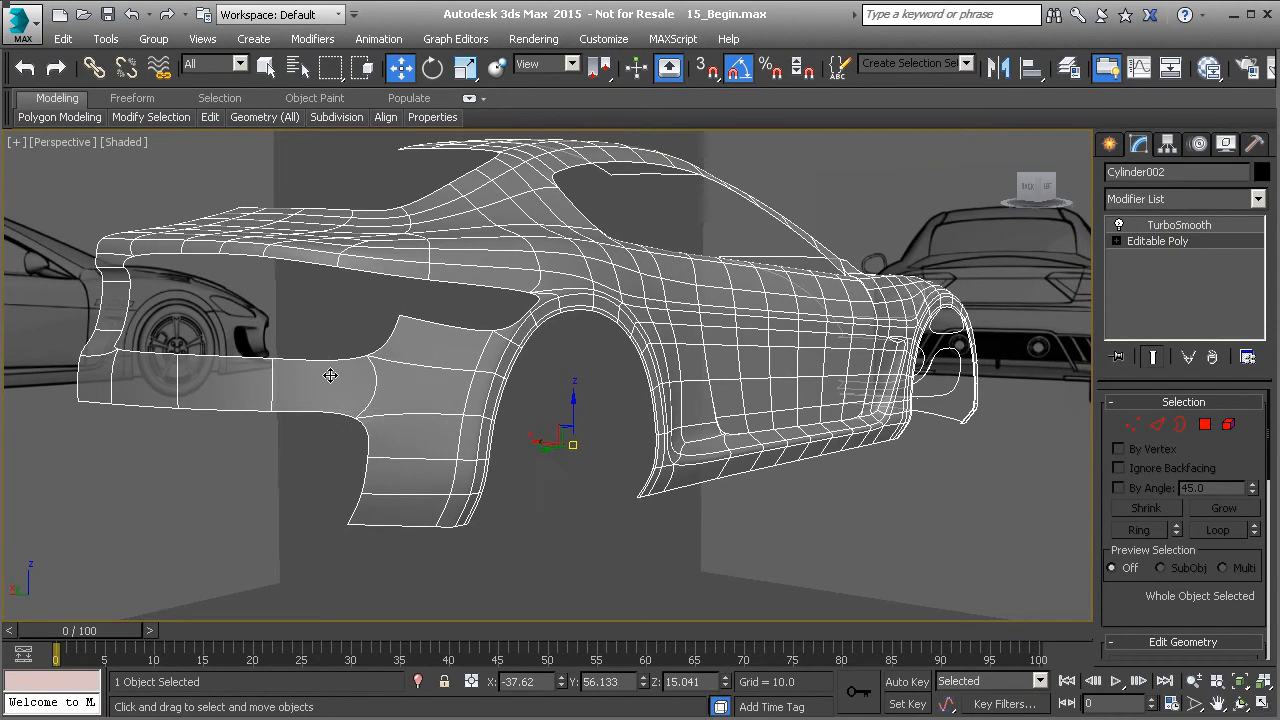
pyautogui.press('l')
pyautogui.scroll(6, 563, 351)
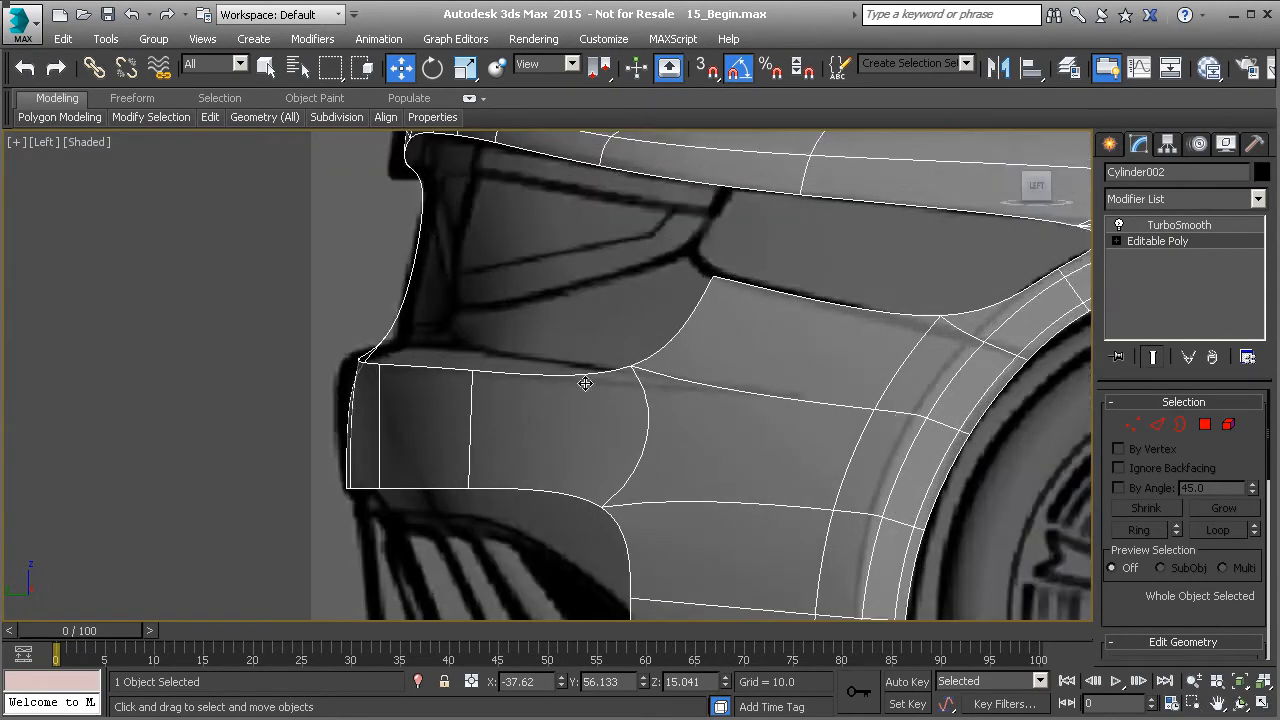
# Switch to edge editing and bring the rear bumper and tail pillar up in the back blueprint view
pyautogui.click(1154, 424)
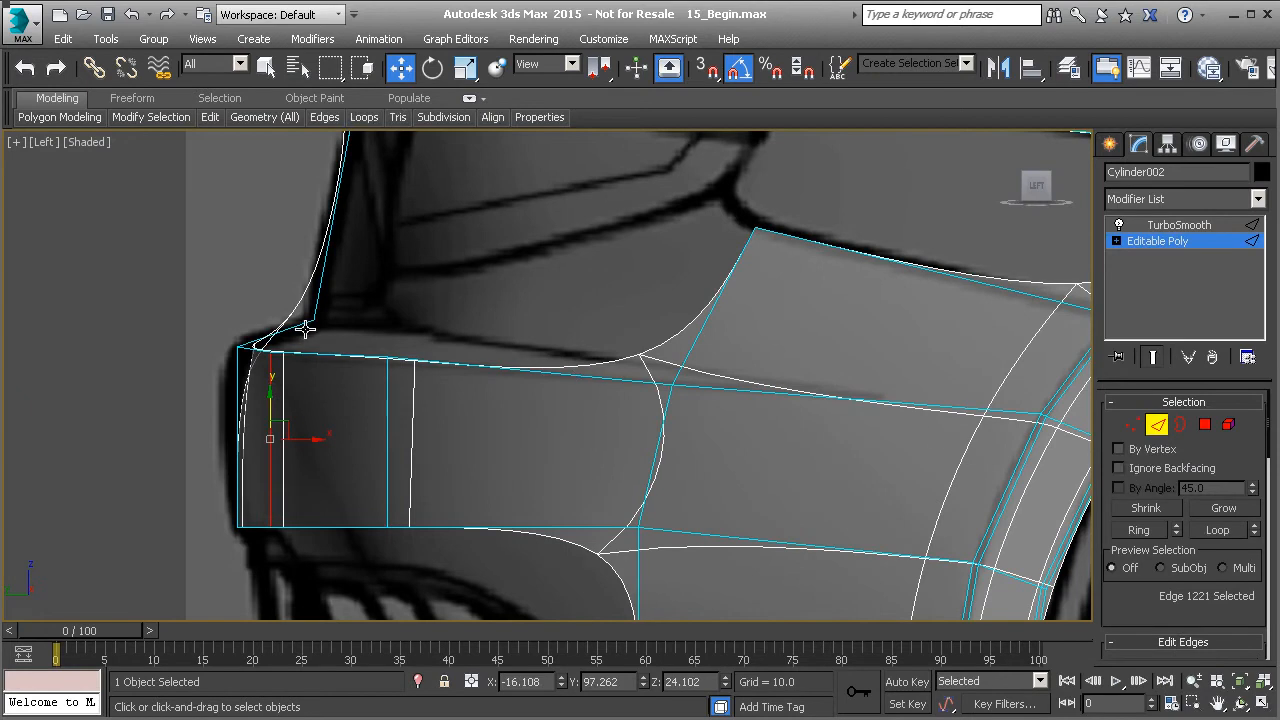
pyautogui.click(316, 287)
pyautogui.moveTo(329, 286); pyautogui.dragTo(329, 343, button='middle')
pyautogui.scroll(-2, 335, 358)
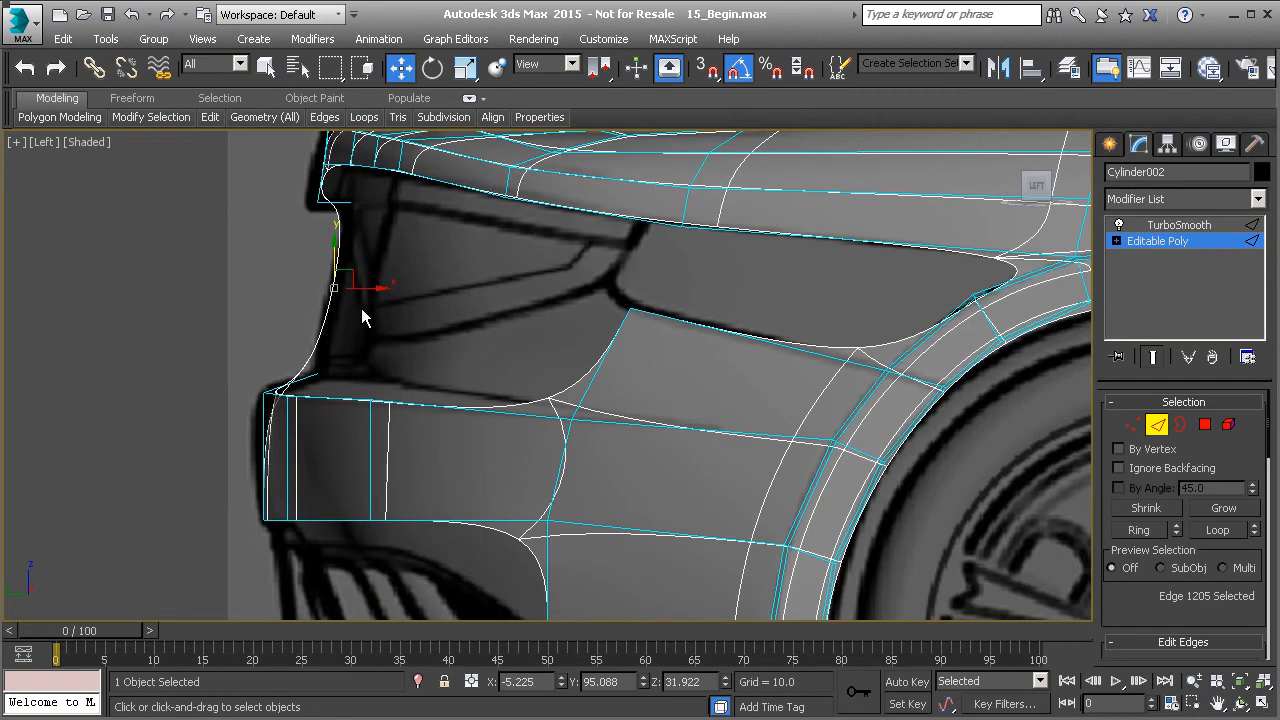
pyautogui.press('v')
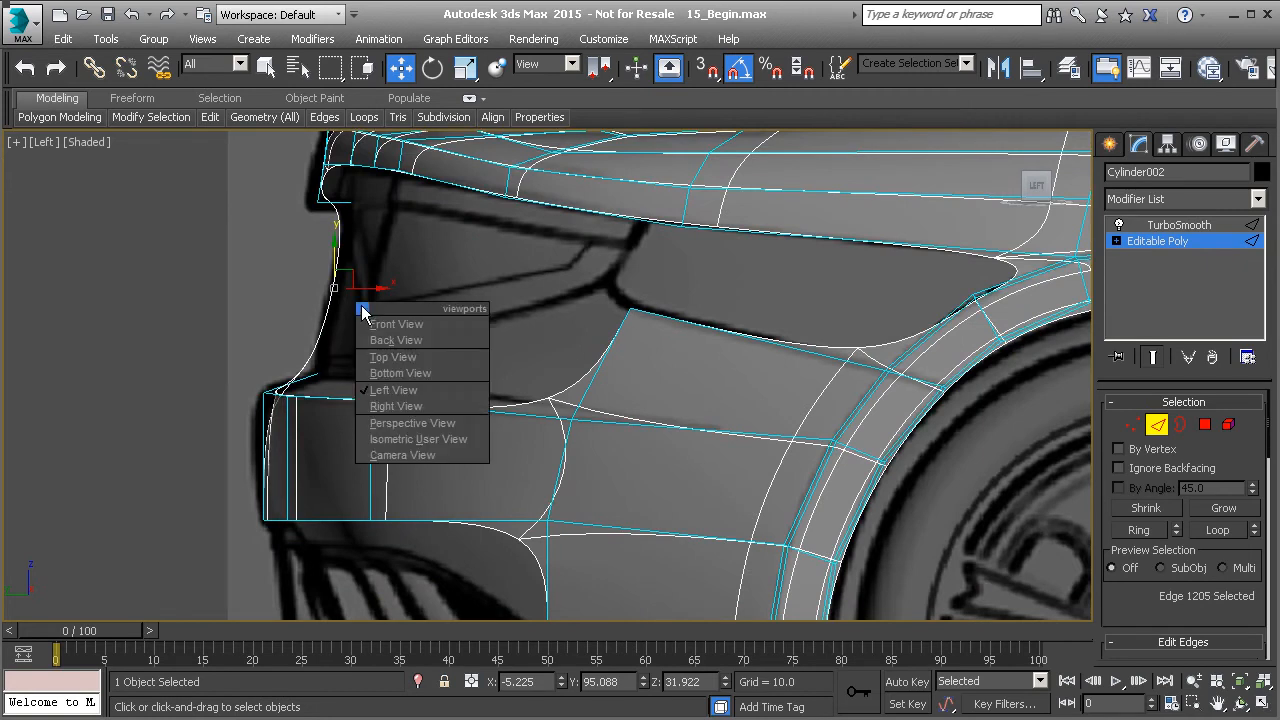
pyautogui.press('k')
pyautogui.moveTo(466, 314); pyautogui.dragTo(543, 357, button='middle')
pyautogui.scroll(3, 522, 350)
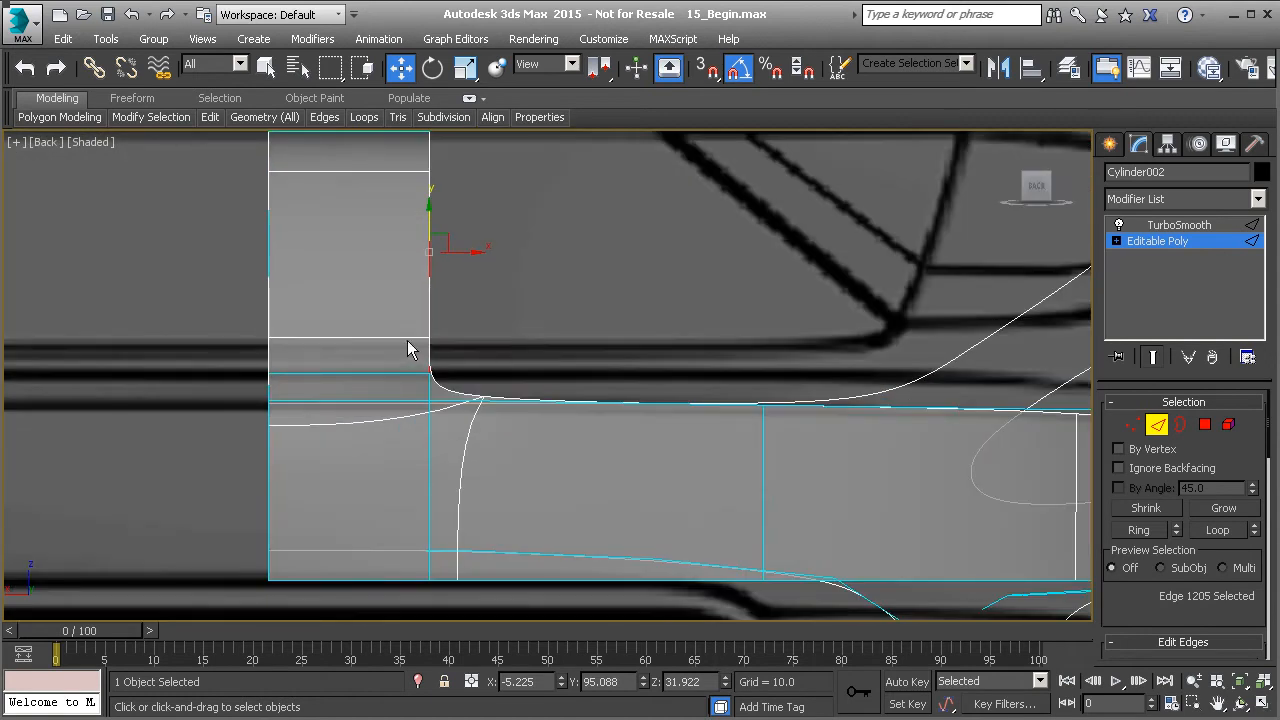
# Extrude the three upper edges of the rear bumper face upward by about 1 unit onto the blueprint's bumper line
pyautogui.click(430, 372)
pyautogui.moveTo(950, 432); pyautogui.dragTo(598, 392, button='middle')
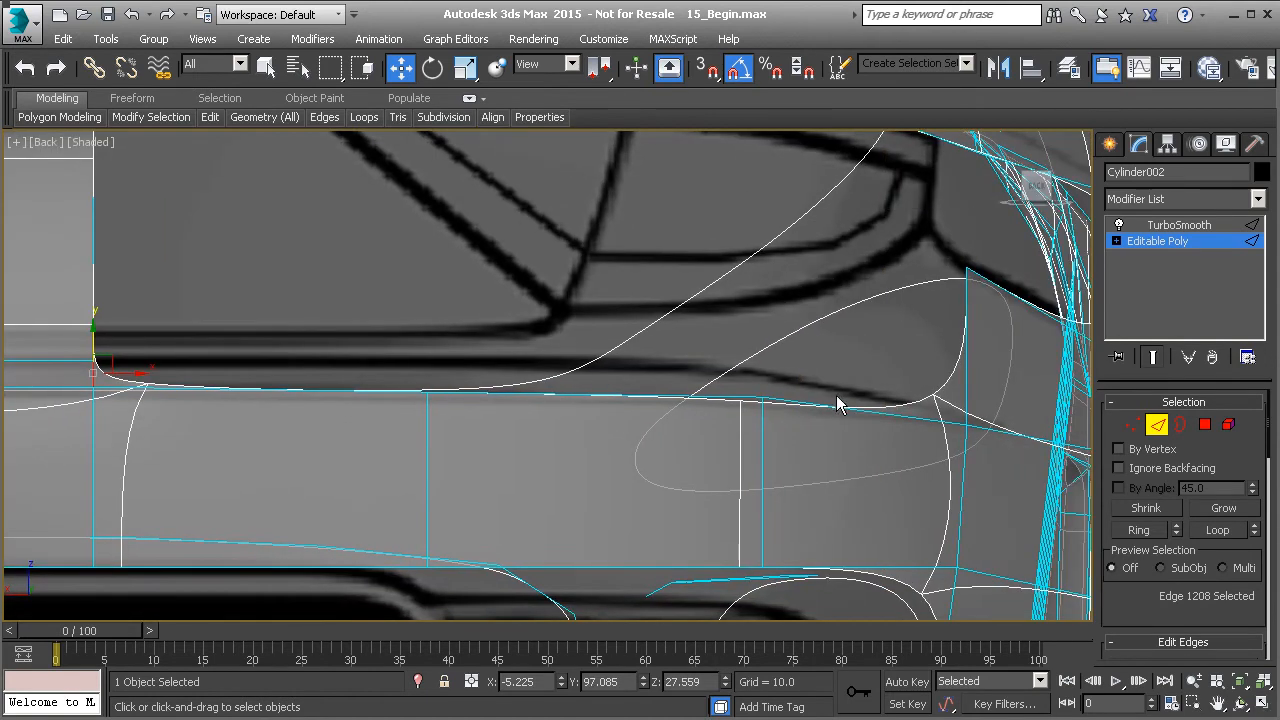
pyautogui.click(306, 389)
pyautogui.keyDown('ctrl'); pyautogui.click(557, 396); pyautogui.keyUp('ctrl')
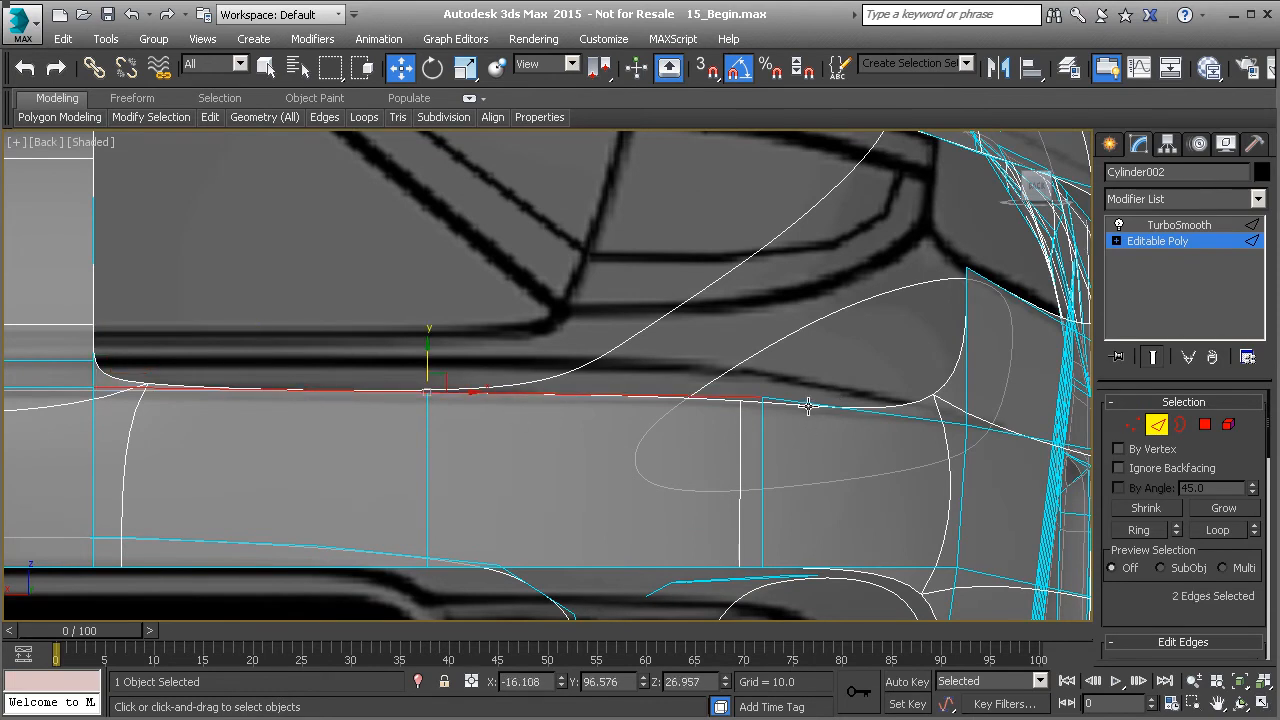
pyautogui.keyDown('ctrl'); pyautogui.click(805, 407); pyautogui.keyUp('ctrl')
pyautogui.moveTo(876, 427); pyautogui.dragTo(580, 403, button='middle')
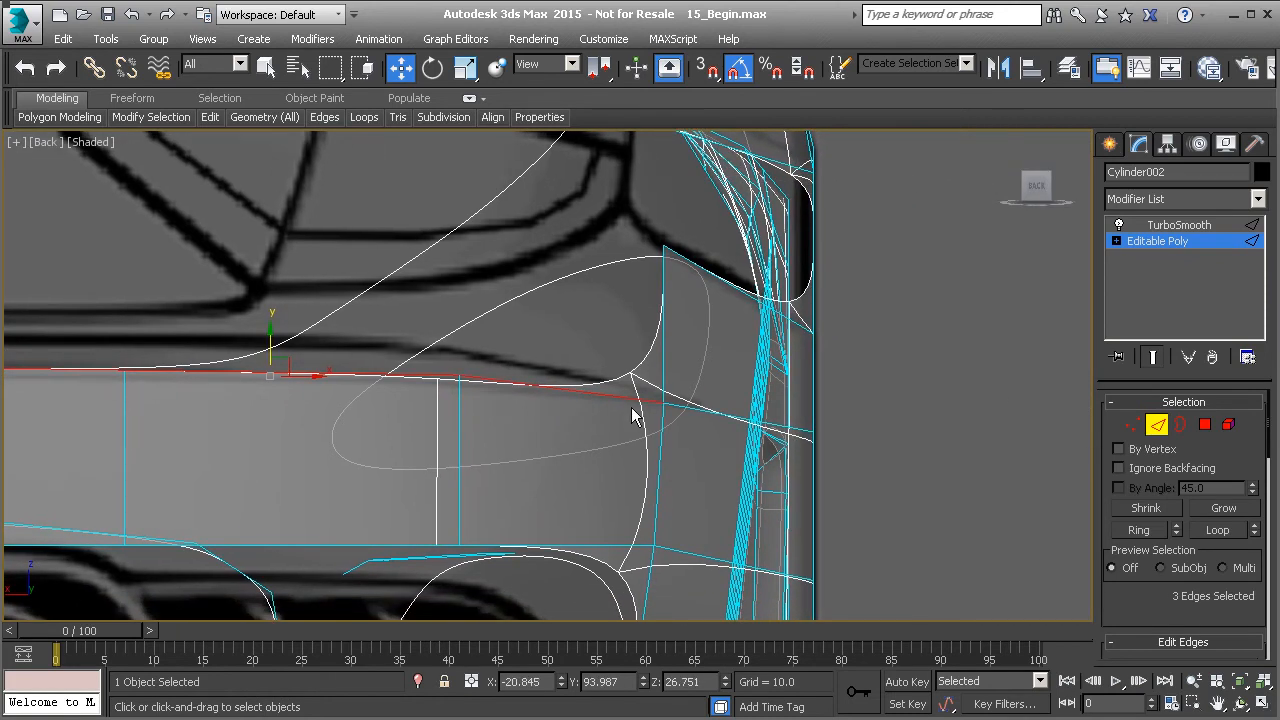
pyautogui.moveTo(468, 401); pyautogui.dragTo(714, 424, button='middle')
pyautogui.keyDown('shift'); pyautogui.moveTo(519, 362); pyautogui.dragTo(525, 334); pyautogui.keyUp('shift')
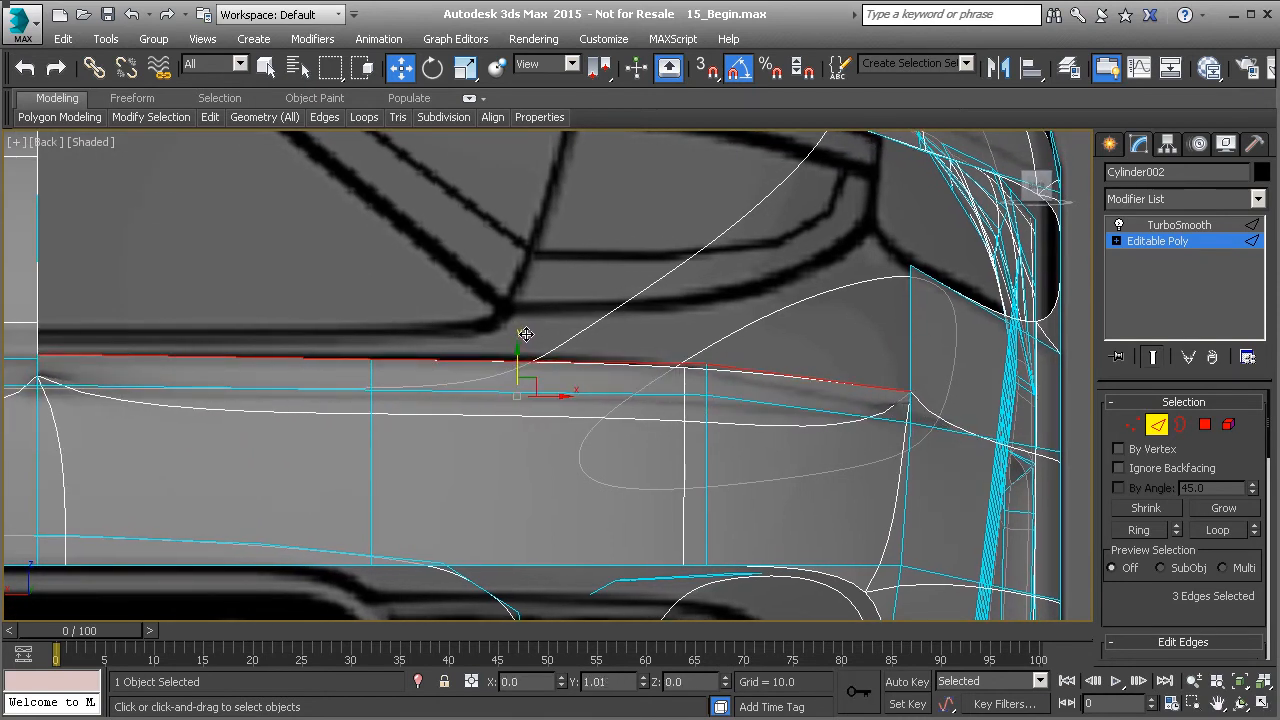
# Examine the extruded bumper strip and its gap to the tail pillar in the perspective view
pyautogui.scroll(-2, 766, 429)
pyautogui.press('1')
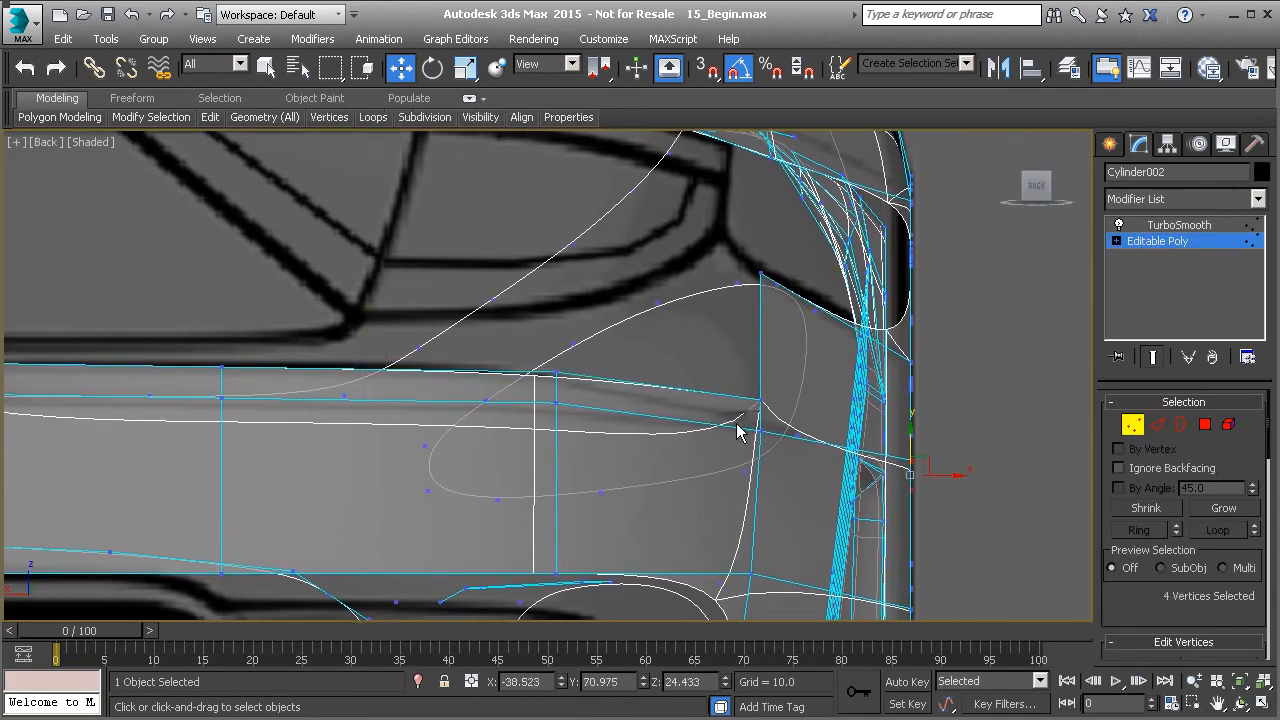
pyautogui.press('p')
pyautogui.scroll(-2, 740, 434)
pyautogui.keyDown('alt'); pyautogui.moveTo(726, 431); pyautogui.dragTo(644, 458, button='middle'); pyautogui.keyUp('alt')
pyautogui.scroll(-3, 677, 451)
pyautogui.scroll(3, 644, 458)
pyautogui.scroll(4, 645, 458)
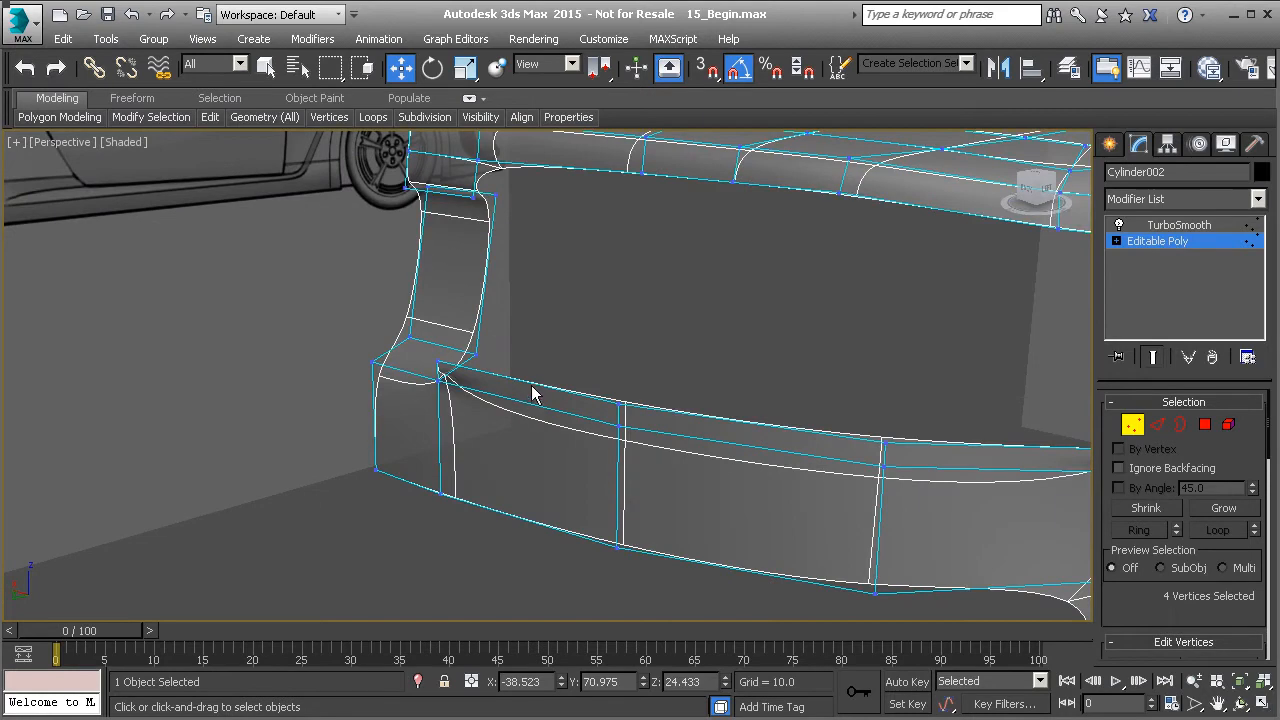
# Select the strip's three free upper edges and move them about 2.5 units forward to form a bumper ledge
pyautogui.press('2')
pyautogui.click(632, 403)
pyautogui.doubleClick(732, 424)
pyautogui.keyDown('alt'); pyautogui.moveTo(730, 425); pyautogui.dragTo(680, 423, button='middle'); pyautogui.keyUp('alt')
pyautogui.moveTo(710, 417); pyautogui.dragTo(766, 414)
pyautogui.keyDown('alt'); pyautogui.moveTo(695, 352); pyautogui.dragTo(597, 354, button='middle'); pyautogui.keyUp('alt')
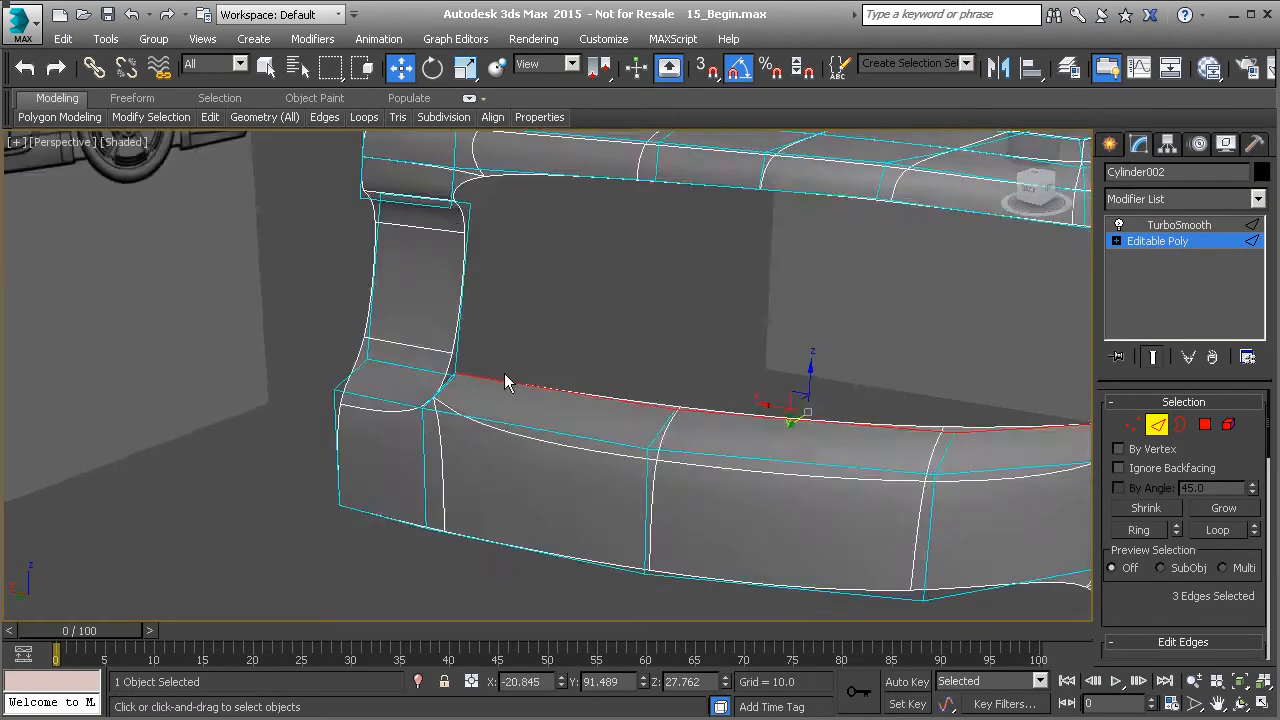
# Fine-tune the position of the ledge's free edges so their end lines up with the tail pillar's lower corner
pyautogui.scroll(3, 440, 397)
pyautogui.scroll(-1, 440, 397)
pyautogui.moveTo(429, 406); pyautogui.dragTo(460, 397, button='middle')
pyautogui.scroll(8, 417, 350)
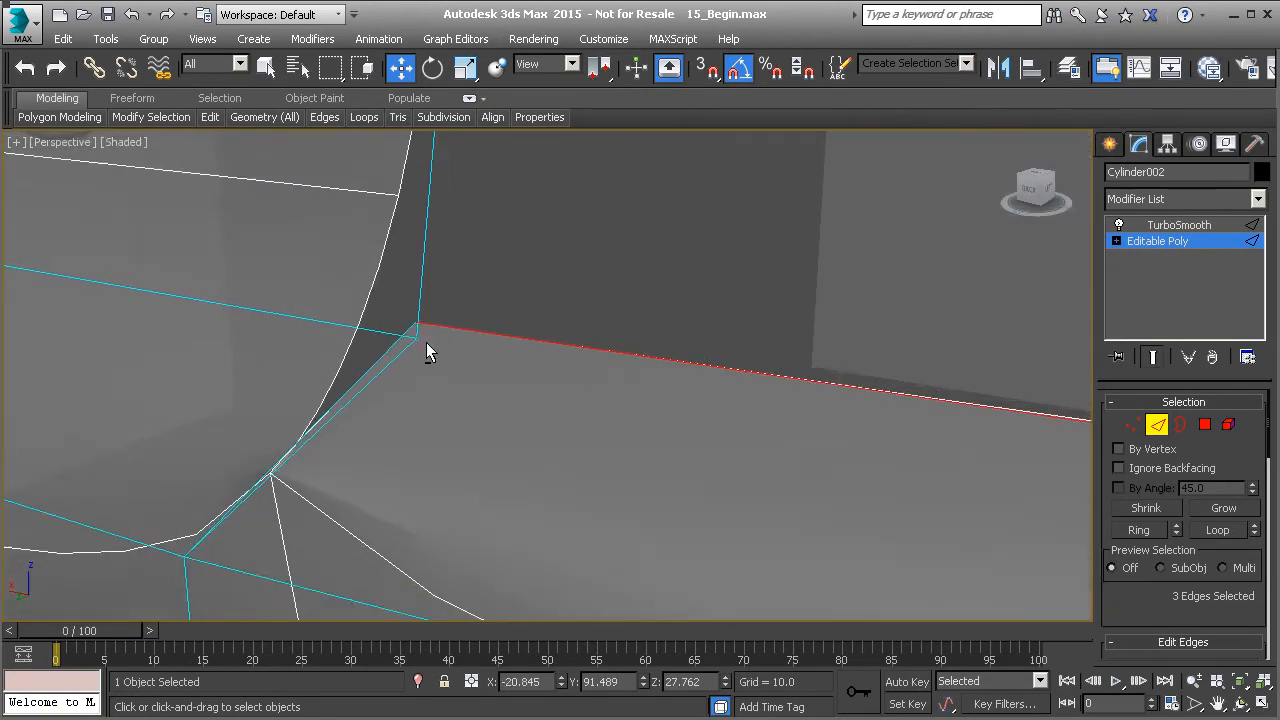
pyautogui.scroll(-3, 503, 391)
pyautogui.keyDown('alt'); pyautogui.moveTo(507, 347); pyautogui.dragTo(337, 409, button='middle'); pyautogui.keyUp('alt')
pyautogui.scroll(-2, 461, 407)
pyautogui.moveTo(913, 325); pyautogui.dragTo(909, 332)
# Target Weld the ledge's end vertex to the lower corner vertex of the tail pillar
pyautogui.press('1')
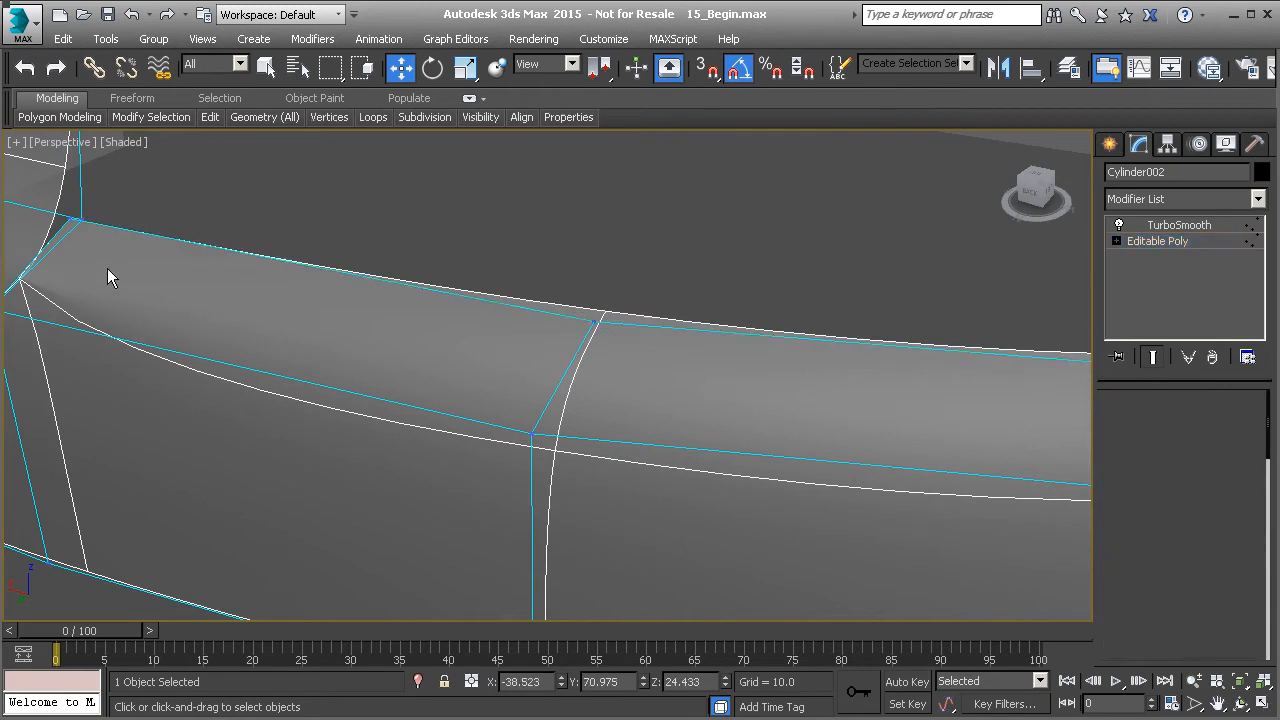
pyautogui.scroll(-3, 352, 320)
pyautogui.scroll(3, 306, 277)
pyautogui.rightClick(310, 272)
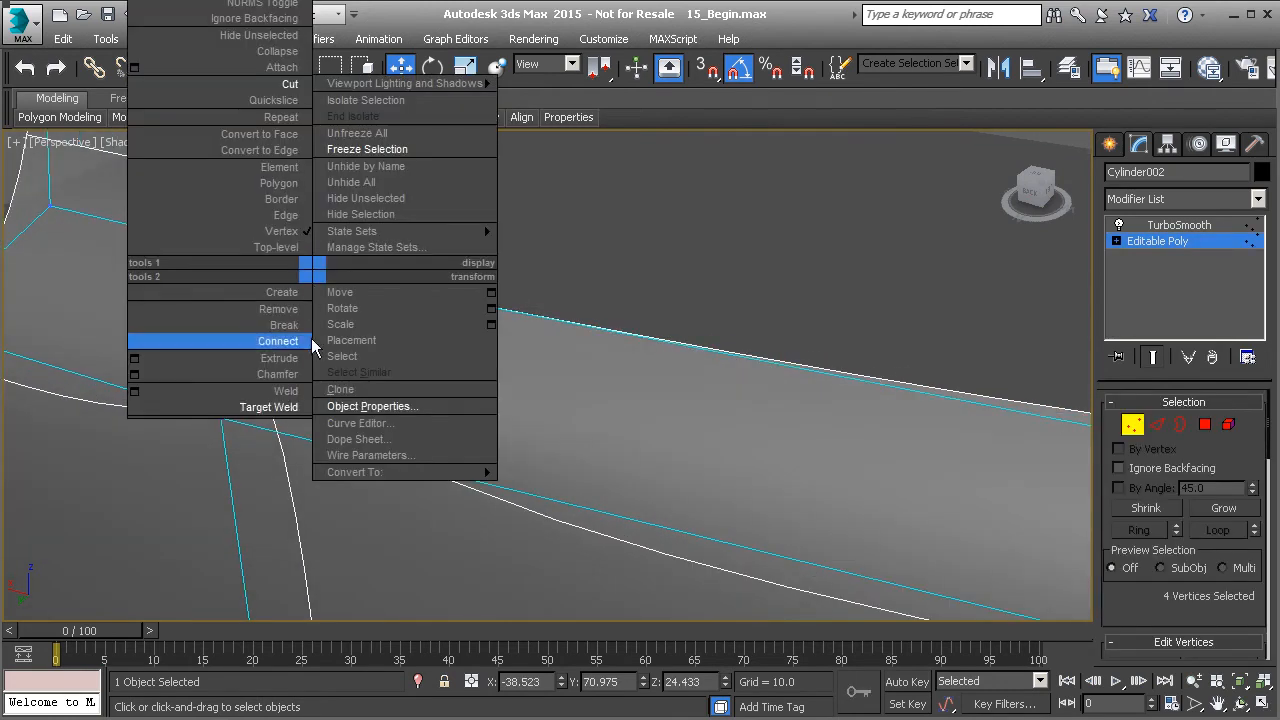
pyautogui.click(268, 407)
pyautogui.moveTo(337, 277); pyautogui.dragTo(420, 352, button='middle')
pyautogui.scroll(-5, 420, 356)
pyautogui.moveTo(556, 360); pyautogui.dragTo(270, 360, button='middle')
pyautogui.keyDown('alt'); pyautogui.moveTo(631, 362); pyautogui.dragTo(595, 465, button='middle'); pyautogui.keyUp('alt')
pyautogui.press('w')
# Move the ledge's two middle inner vertices in the top view so the ledge follows the bumper's curve
pyautogui.click(578, 429)
pyautogui.press('t')
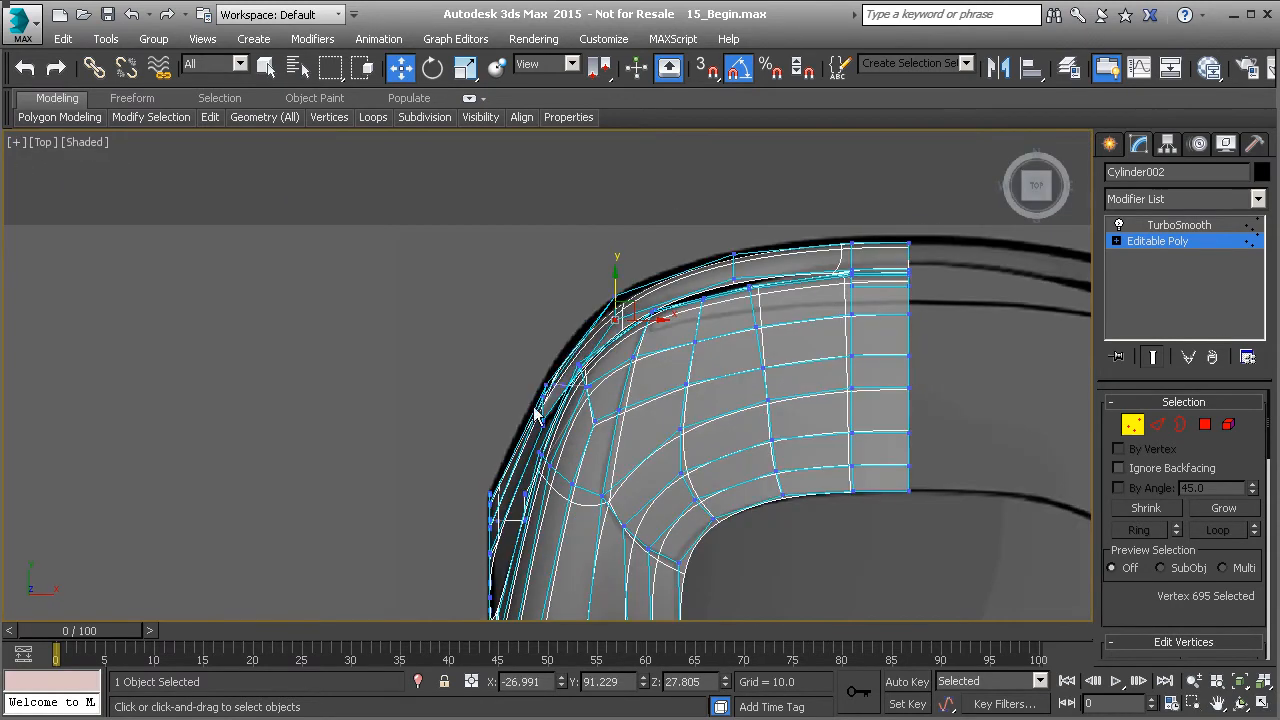
pyautogui.scroll(8, 607, 327)
pyautogui.moveTo(636, 333); pyautogui.dragTo(706, 303)
pyautogui.moveTo(712, 272); pyautogui.dragTo(301, 446, button='middle')
pyautogui.click(625, 331)
pyautogui.moveTo(642, 319); pyautogui.dragTo(677, 315)
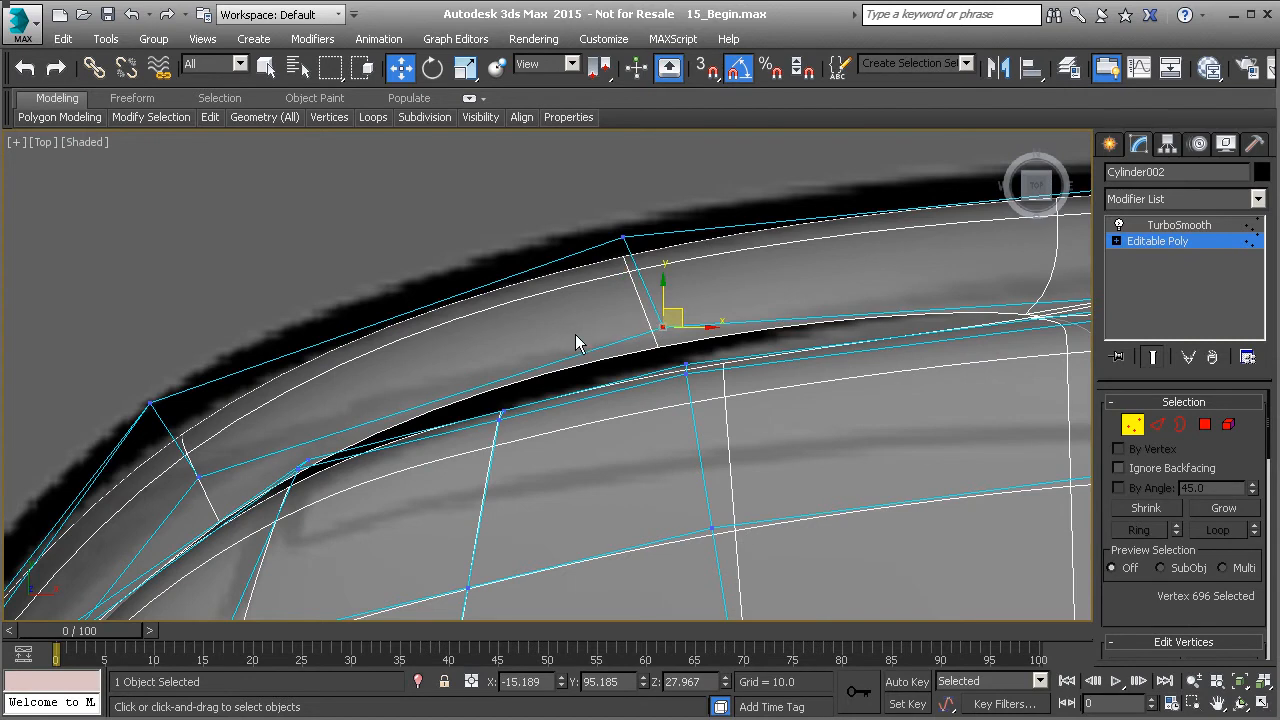
# Move the ledge's outer end vertex rearward and down in the left view, onto the bumper crease beside the rear quarter panel
pyautogui.scroll(-2, 569, 335)
pyautogui.press('p')
pyautogui.scroll(-3, 573, 340)
pyautogui.keyDown('alt'); pyautogui.moveTo(494, 383); pyautogui.dragTo(773, 250, button='middle'); pyautogui.keyUp('alt')
pyautogui.scroll(4, 678, 336)
pyautogui.moveTo(761, 346); pyautogui.dragTo(554, 368, button='middle')
pyautogui.keyDown('alt'); pyautogui.moveTo(640, 380); pyautogui.dragTo(597, 372, button='middle'); pyautogui.keyUp('alt')
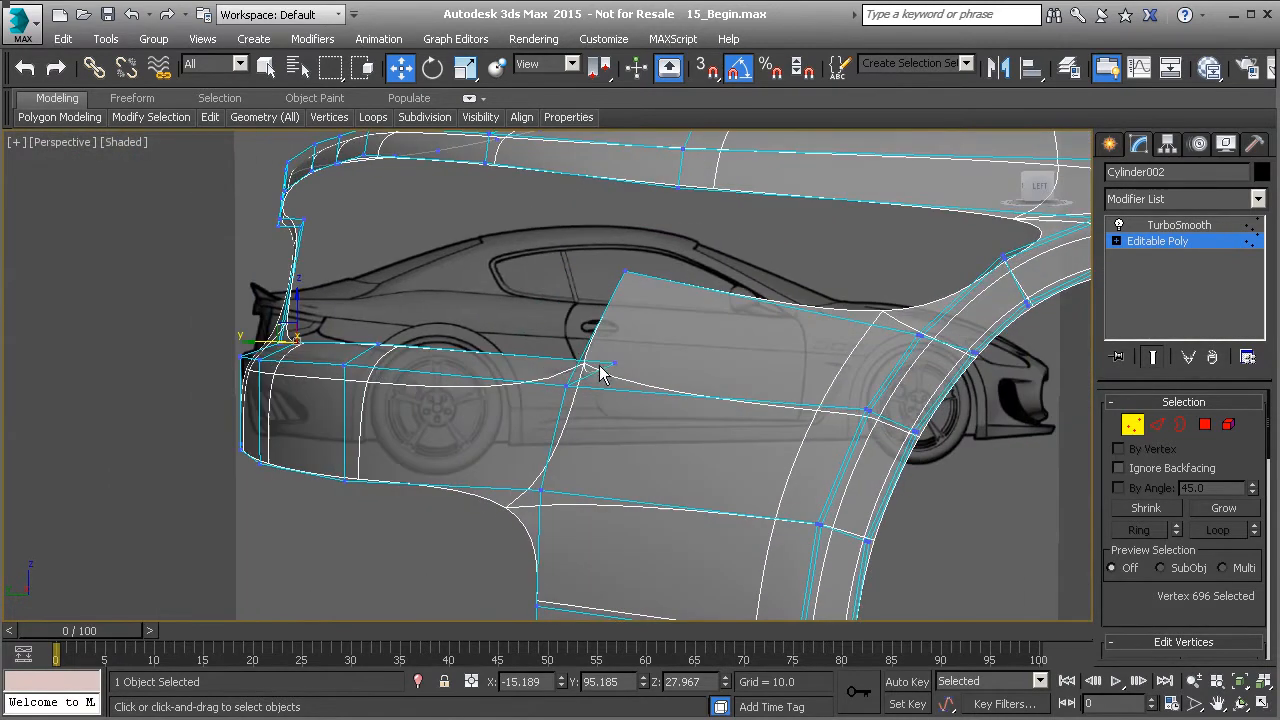
pyautogui.click(611, 363)
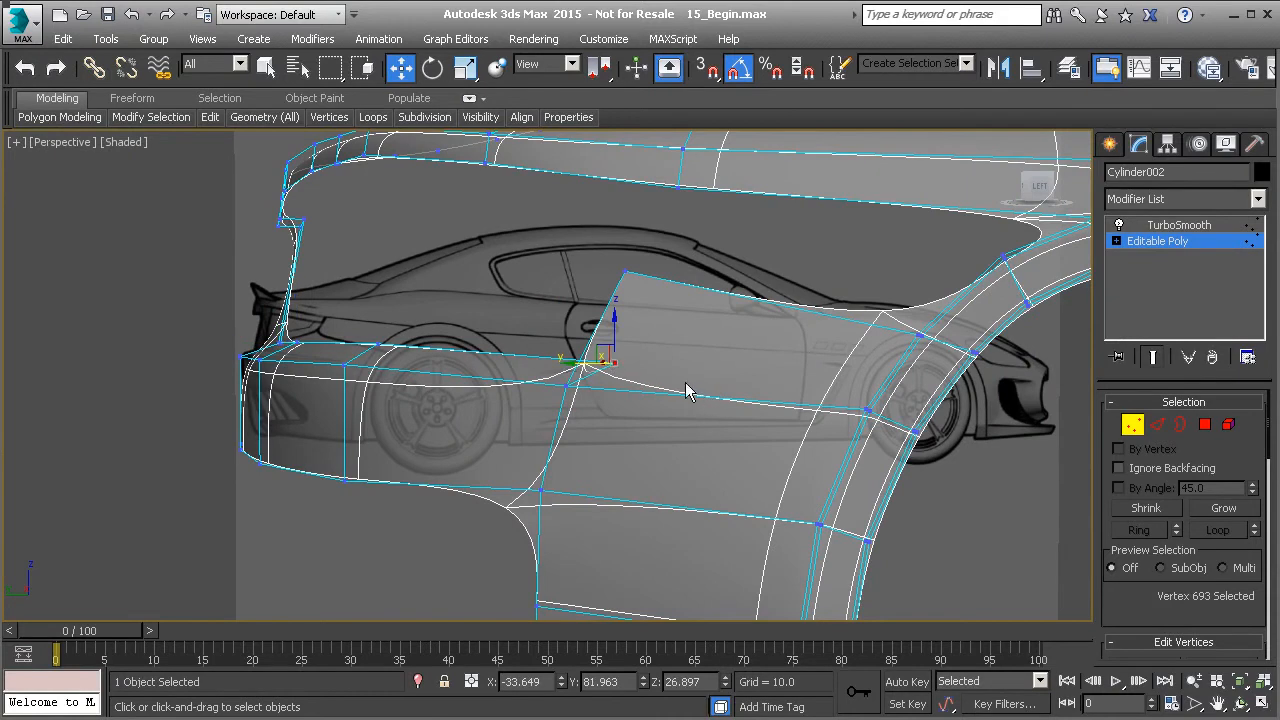
pyautogui.press('l')
pyautogui.scroll(3, 632, 380)
pyautogui.moveTo(632, 362); pyautogui.dragTo(555, 382)
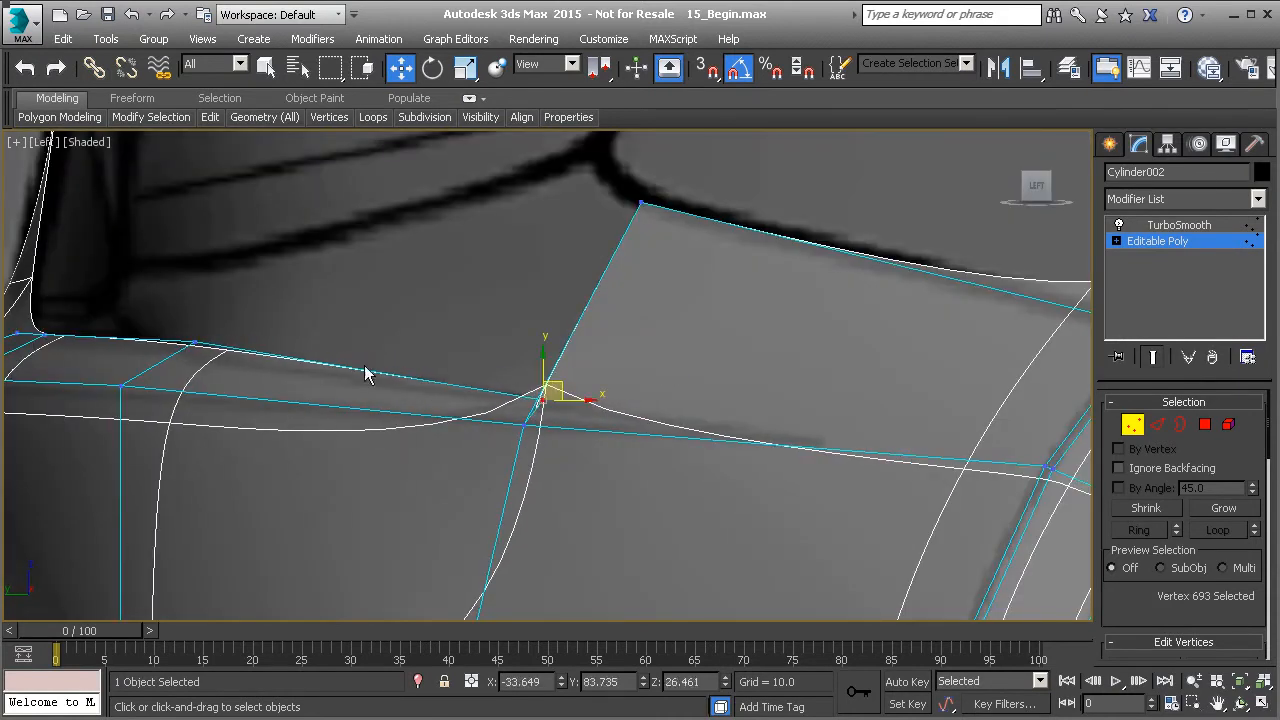
# Lower the neighbouring ledge vertex slightly and shift the outer end vertex further rearward along the blueprint's bumper crease
pyautogui.click(192, 340)
pyautogui.moveTo(192, 313); pyautogui.dragTo(192, 318)
pyautogui.scroll(3, 529, 409)
pyautogui.moveTo(507, 388); pyautogui.dragTo(451, 392)
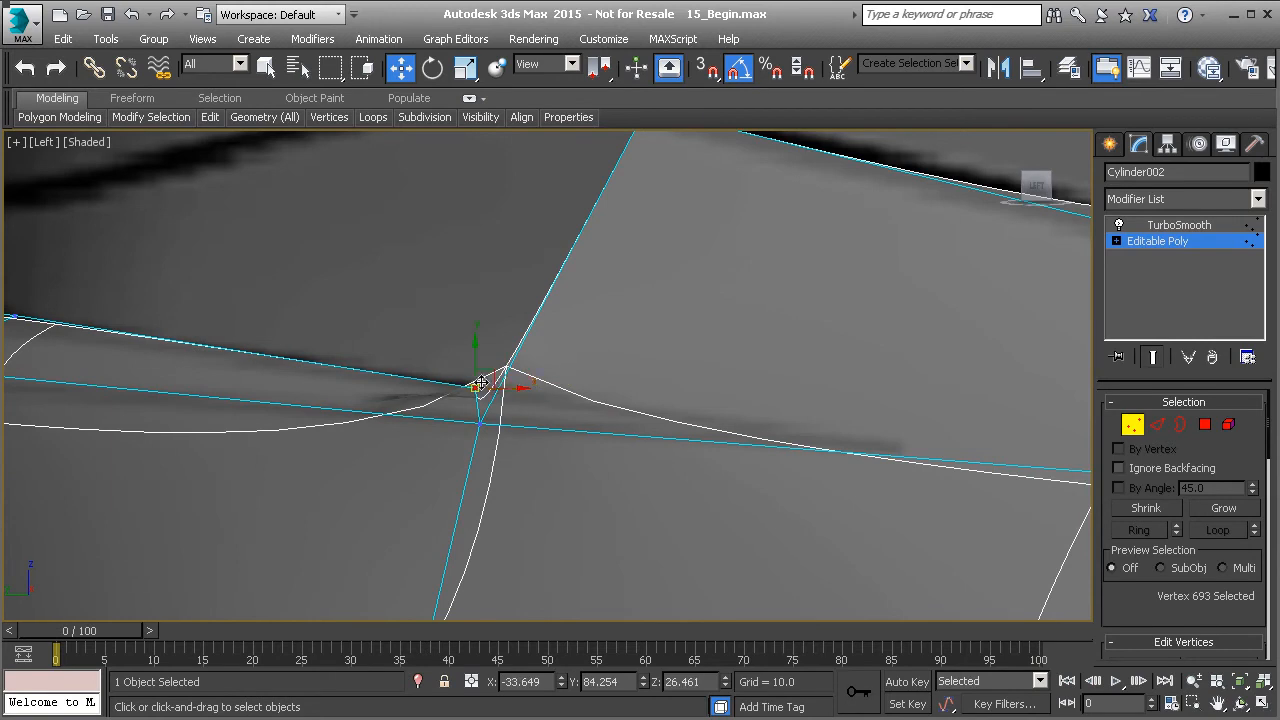
# Insert a vertical edge loop with Swift Loop through the quarter panel between the bumper end and the wheel arch
pyautogui.scroll(-2, 487, 390)
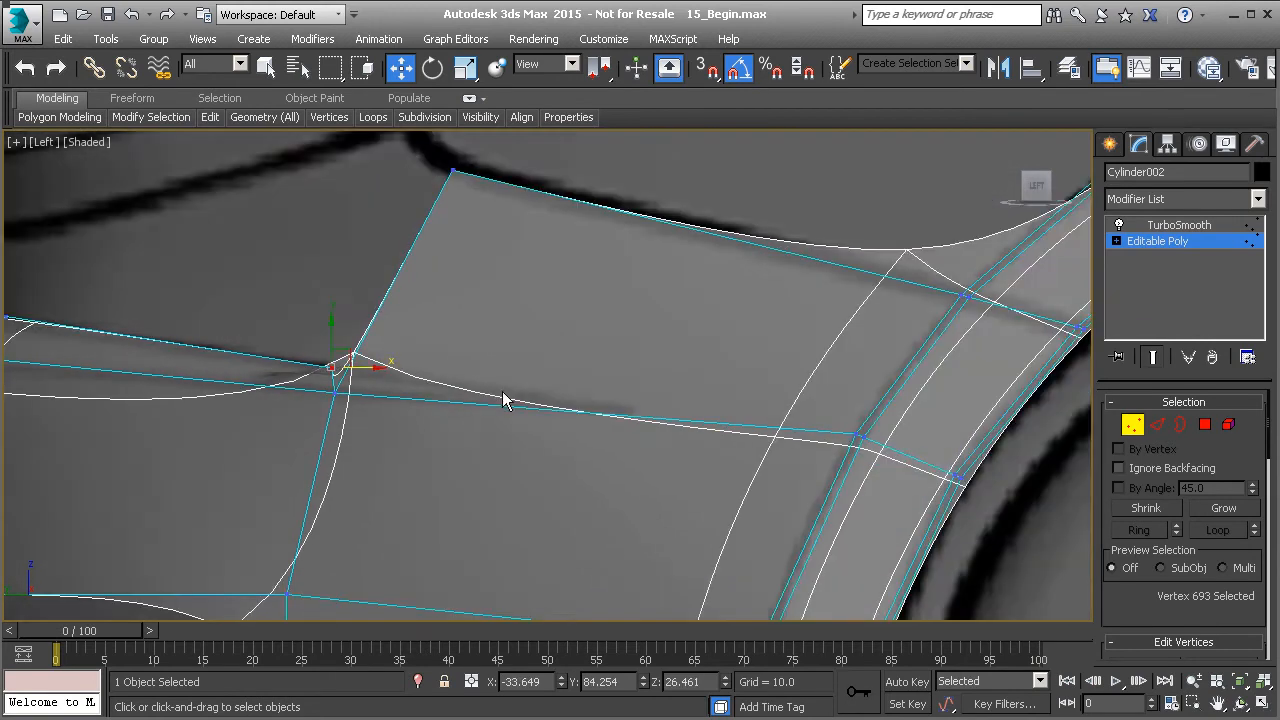
pyautogui.moveTo(210, 118)
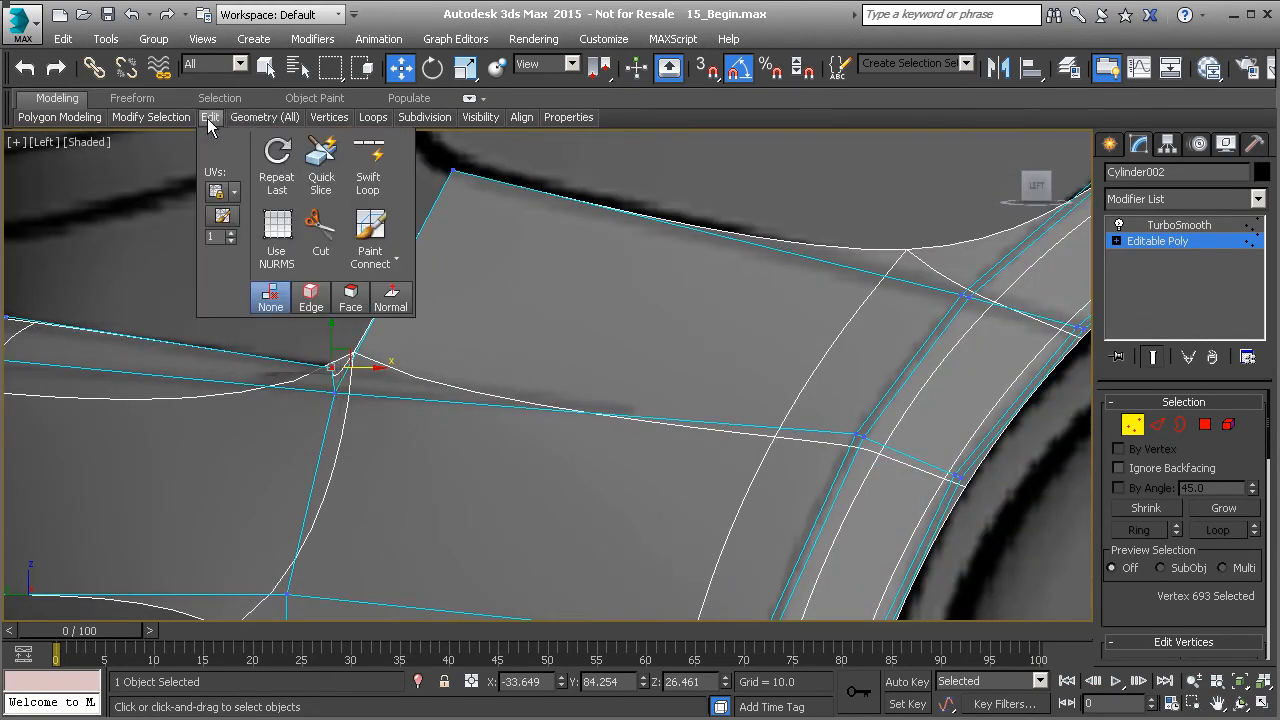
pyautogui.click(366, 168)
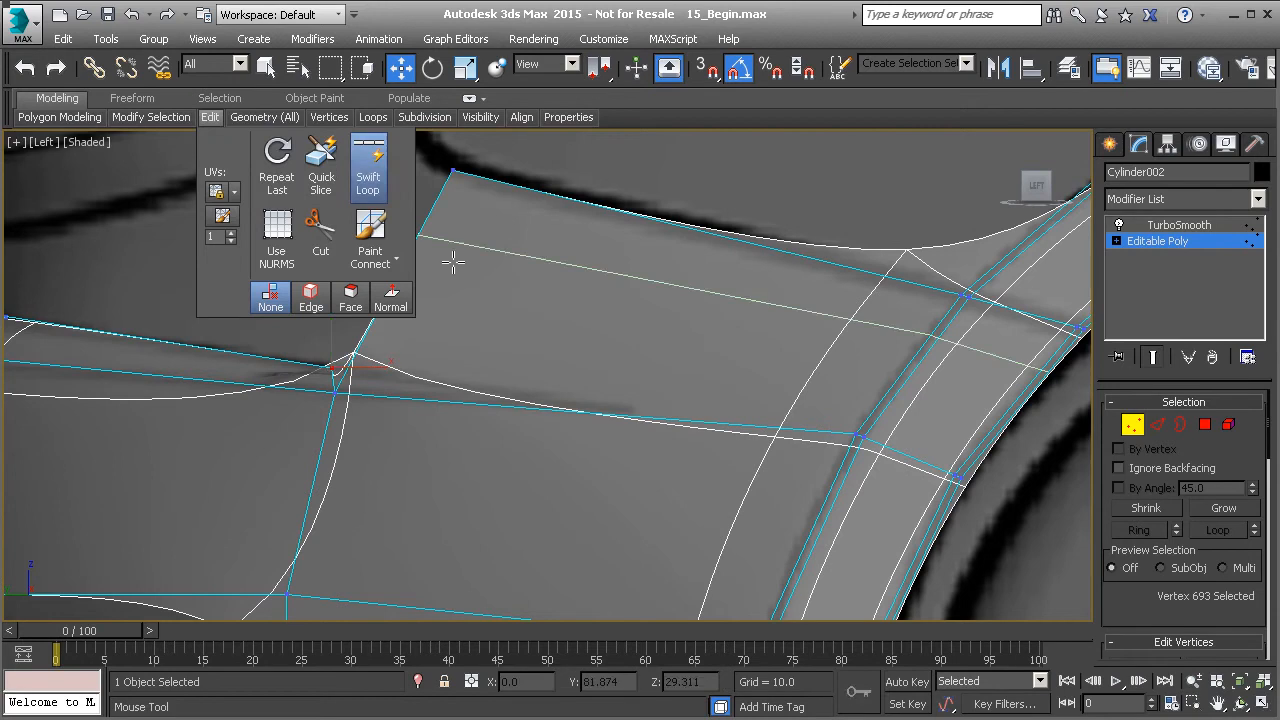
pyautogui.click(636, 355)
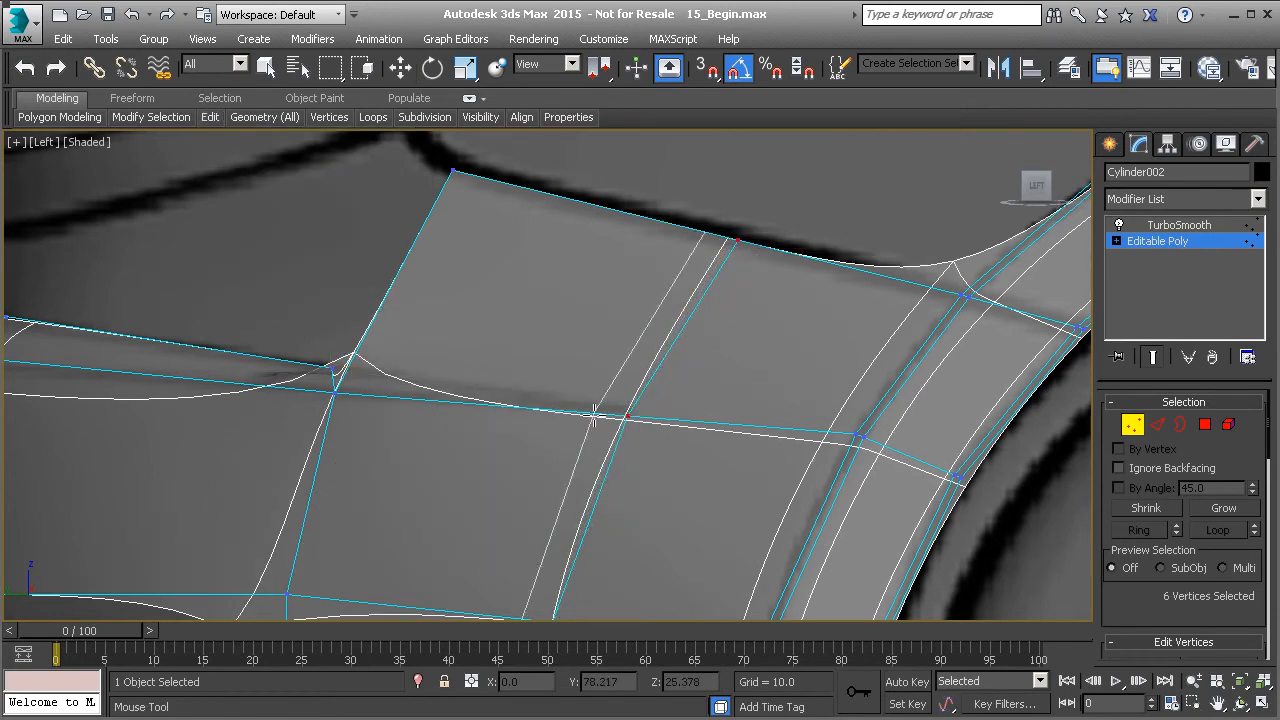
pyautogui.rightClick(419, 395)
# Cut an edge from the new loop's vertex on the bumper crease to the quarter panel's open rear edge
pyautogui.rightClick(612, 408)
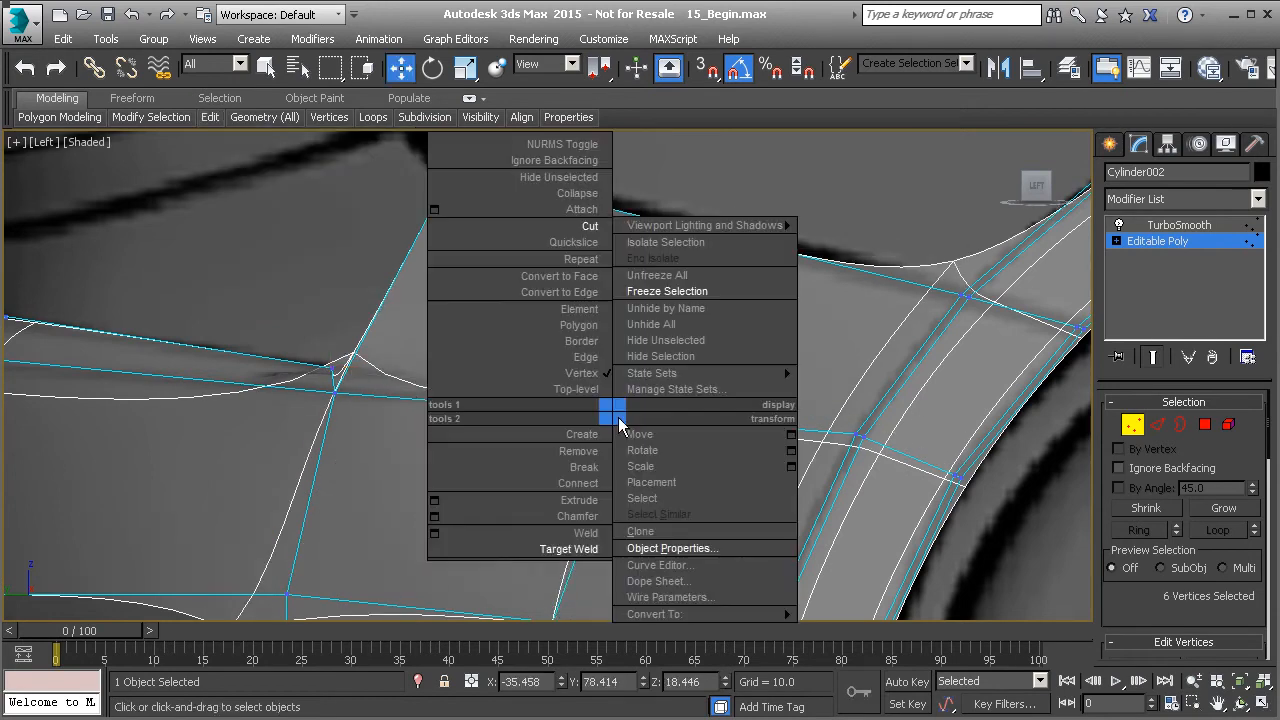
pyautogui.click(590, 230)
pyautogui.click(628, 415)
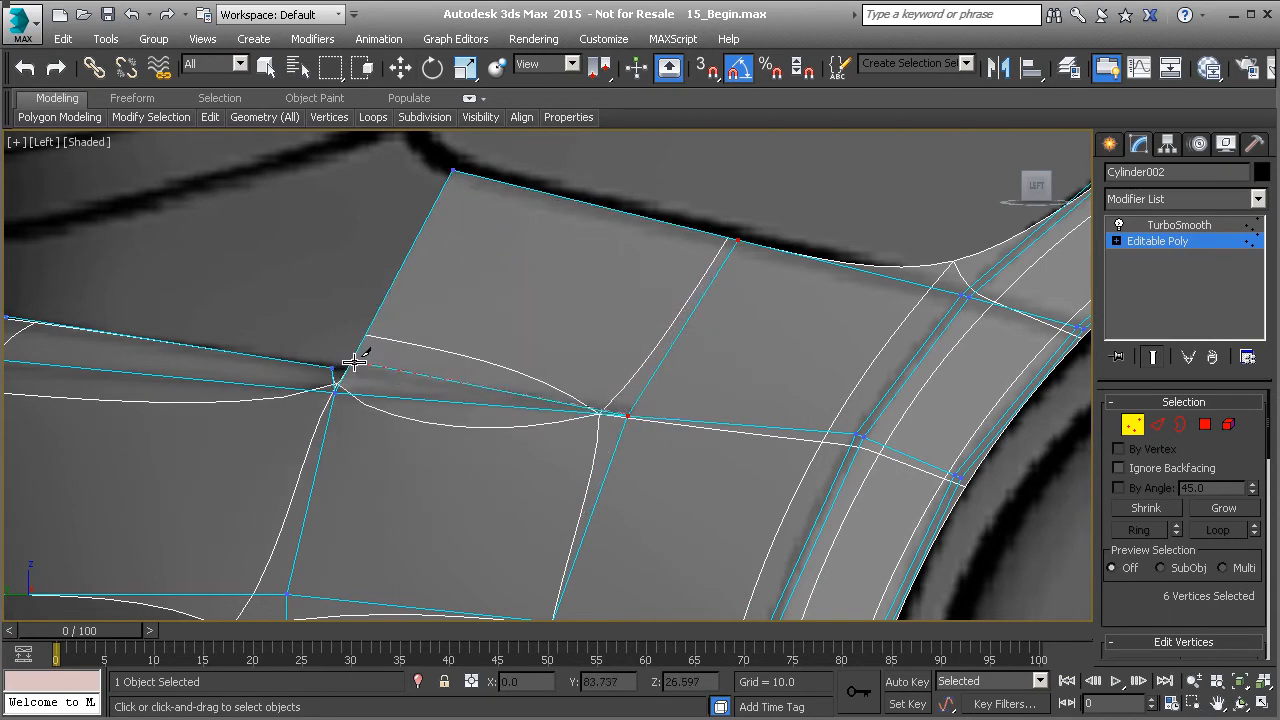
pyautogui.scroll(3, 350, 375)
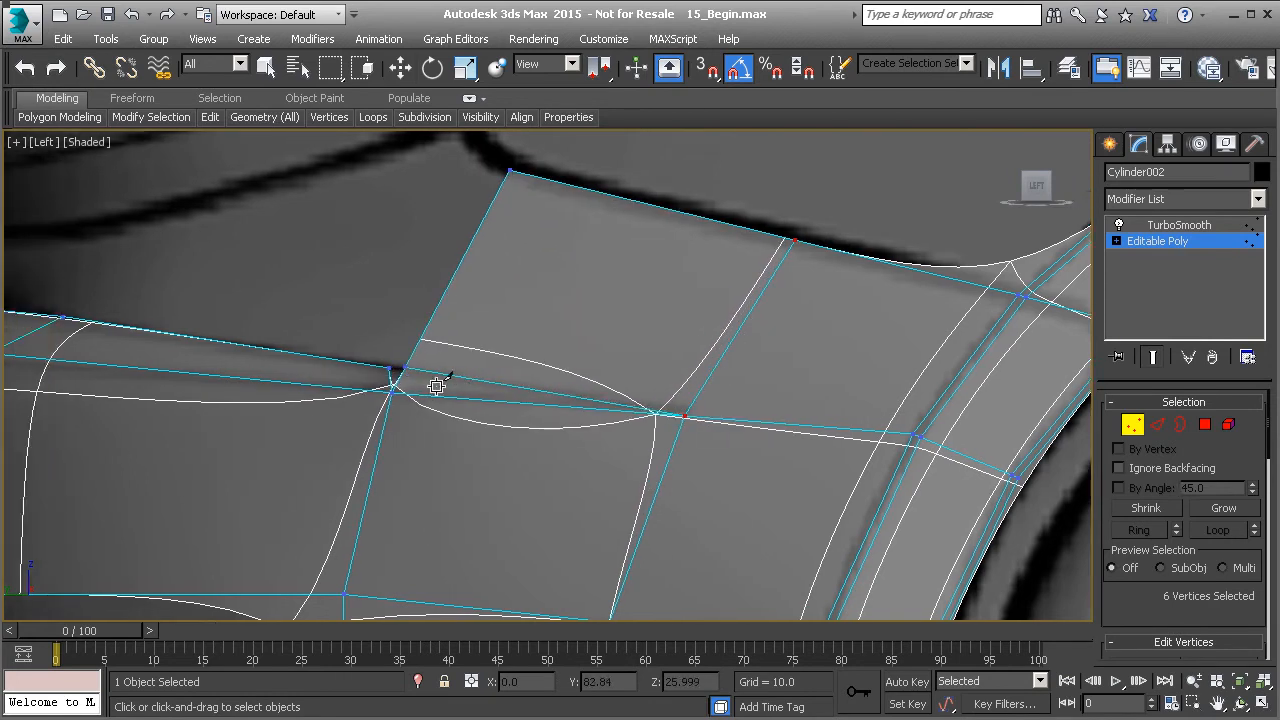
# Target Weld the ledge's outer end vertex to the new cut vertex on the quarter panel's rear edge
pyautogui.rightClick(291, 411)
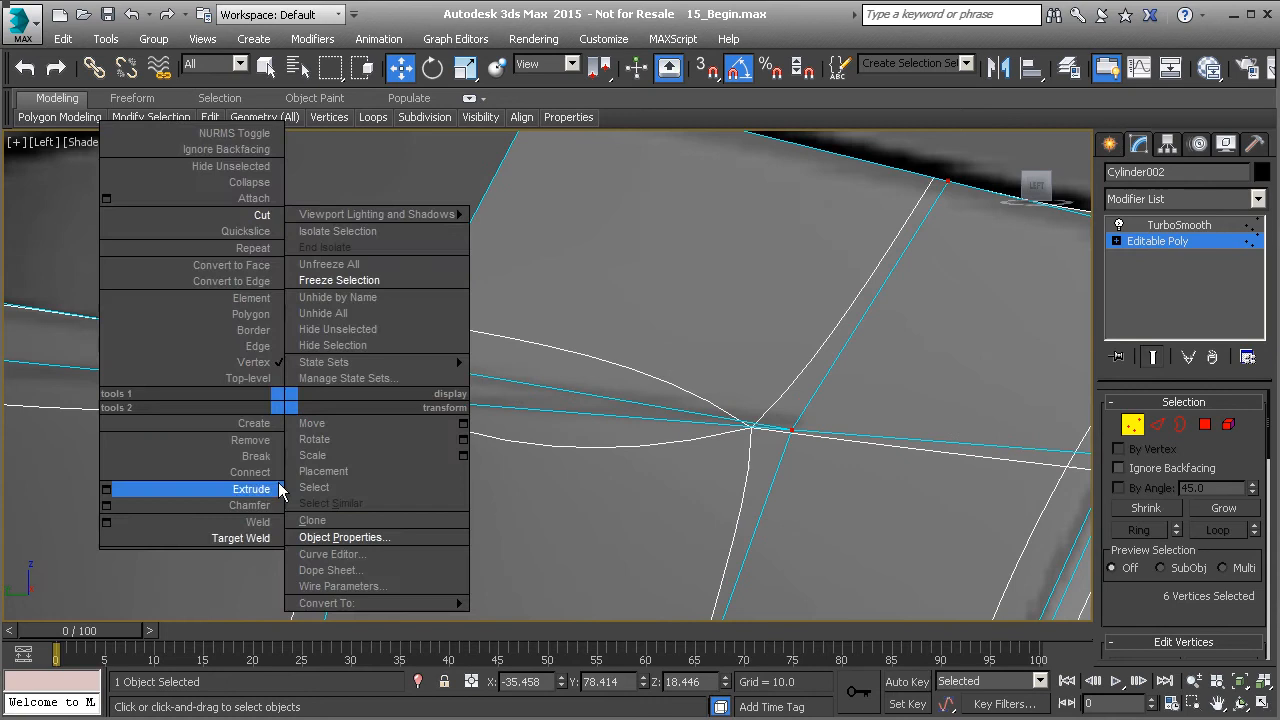
pyautogui.click(261, 539)
pyautogui.click(396, 365)
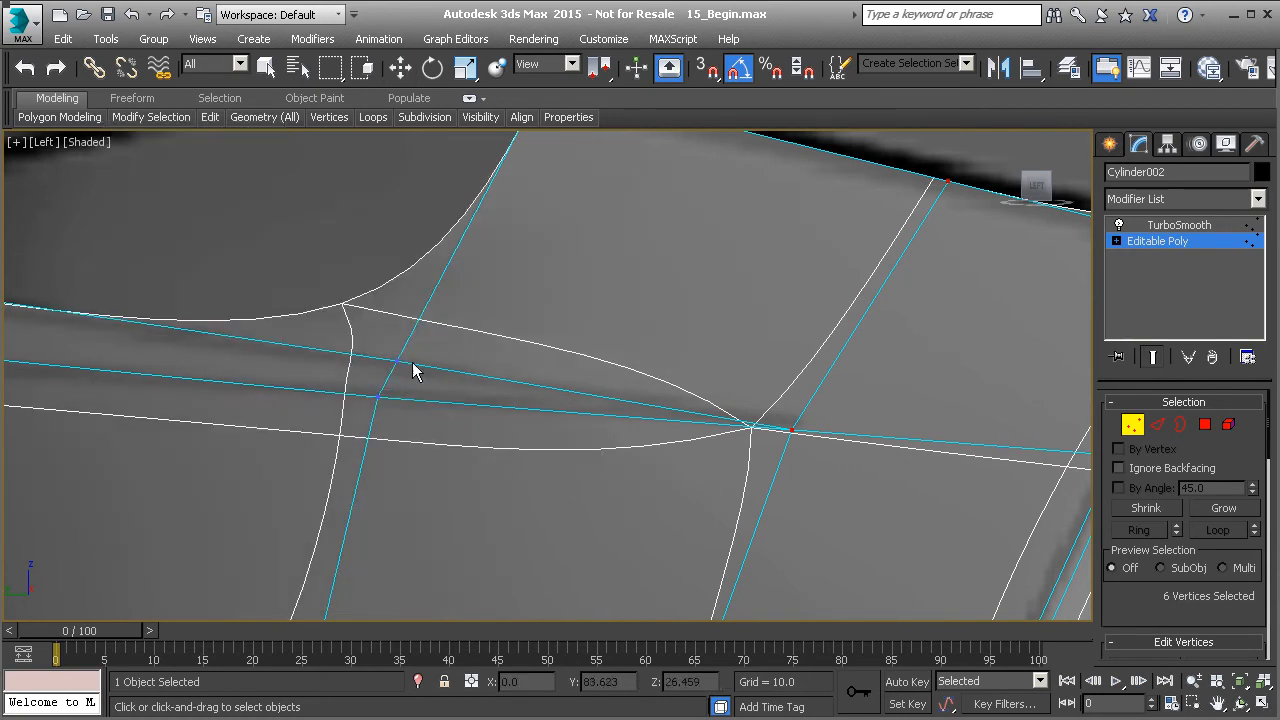
pyautogui.rightClick(417, 366)
# Select the welded corner vertex and examine the bumper ledge and quarter panel from several angles in perspective
pyautogui.scroll(-2, 420, 388)
pyautogui.press('p')
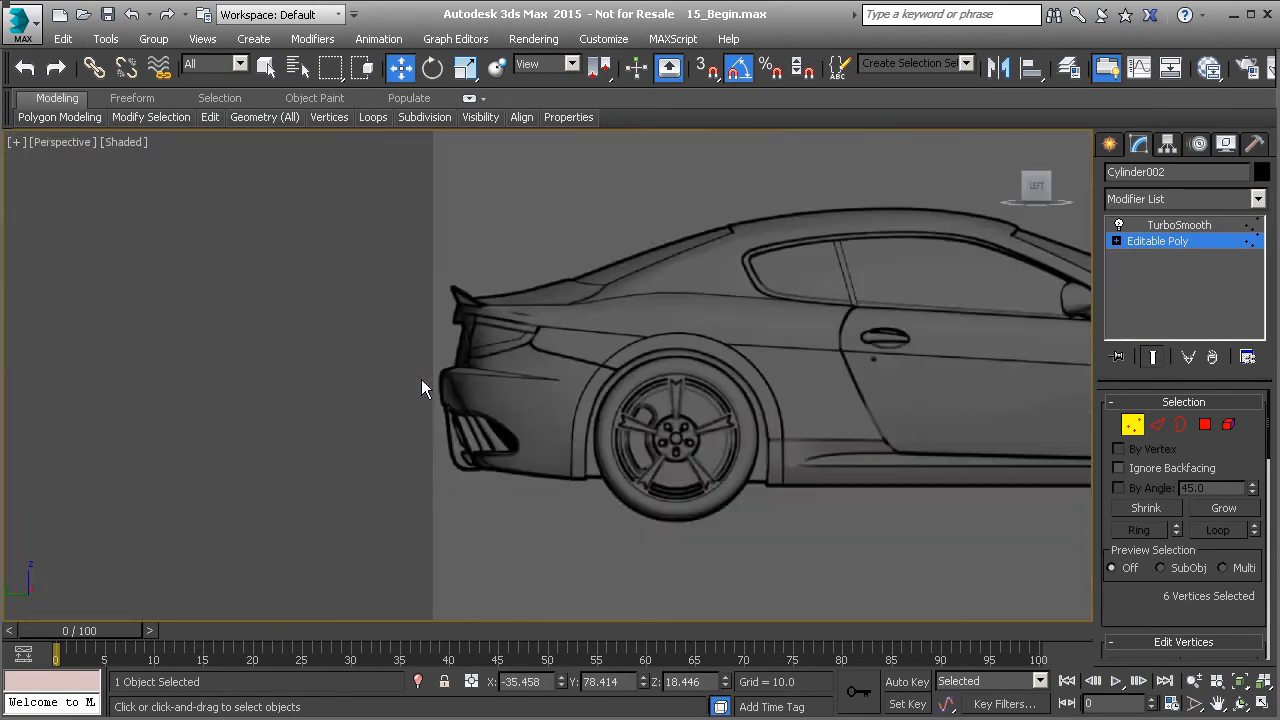
pyautogui.press('z')
pyautogui.keyDown('alt'); pyautogui.moveTo(472, 382); pyautogui.dragTo(539, 418, button='middle'); pyautogui.keyUp('alt')
pyautogui.scroll(-2, 539, 418)
pyautogui.moveTo(460, 454); pyautogui.dragTo(643, 409, button='middle')
pyautogui.keyDown('alt'); pyautogui.moveTo(394, 420); pyautogui.dragTo(536, 432, button='middle'); pyautogui.keyUp('alt')
pyautogui.click(532, 472)
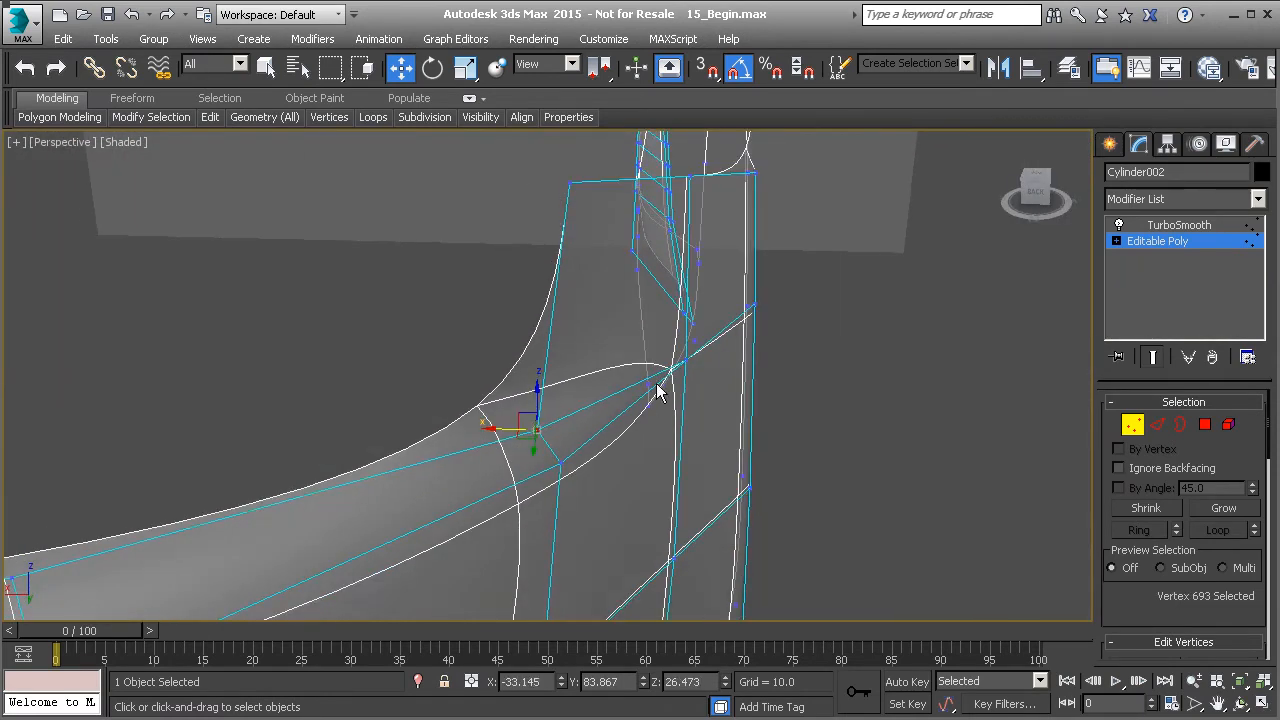
pyautogui.keyDown('alt'); pyautogui.moveTo(401, 519); pyautogui.dragTo(638, 499, button='middle'); pyautogui.keyUp('alt')
pyautogui.keyDown('alt'); pyautogui.moveTo(775, 472); pyautogui.dragTo(714, 421, button='middle'); pyautogui.keyUp('alt')
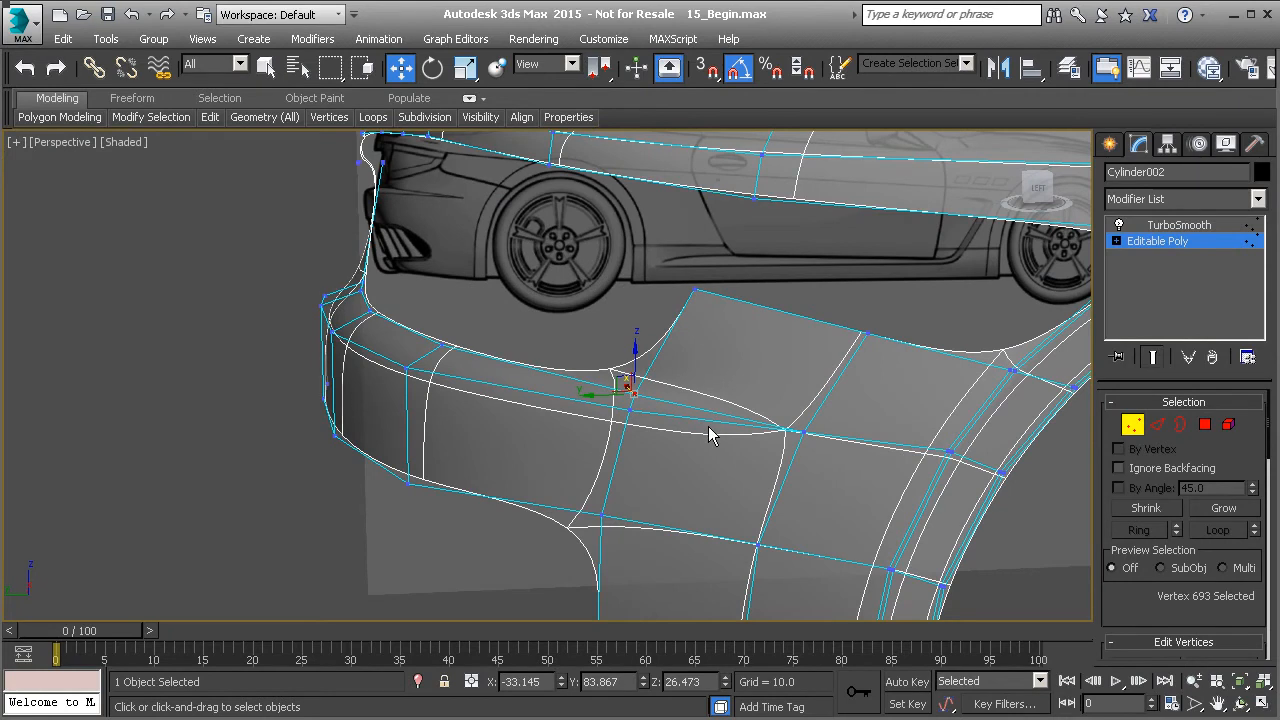
pyautogui.keyDown('alt'); pyautogui.moveTo(691, 449); pyautogui.dragTo(562, 379, button='middle'); pyautogui.keyUp('alt')
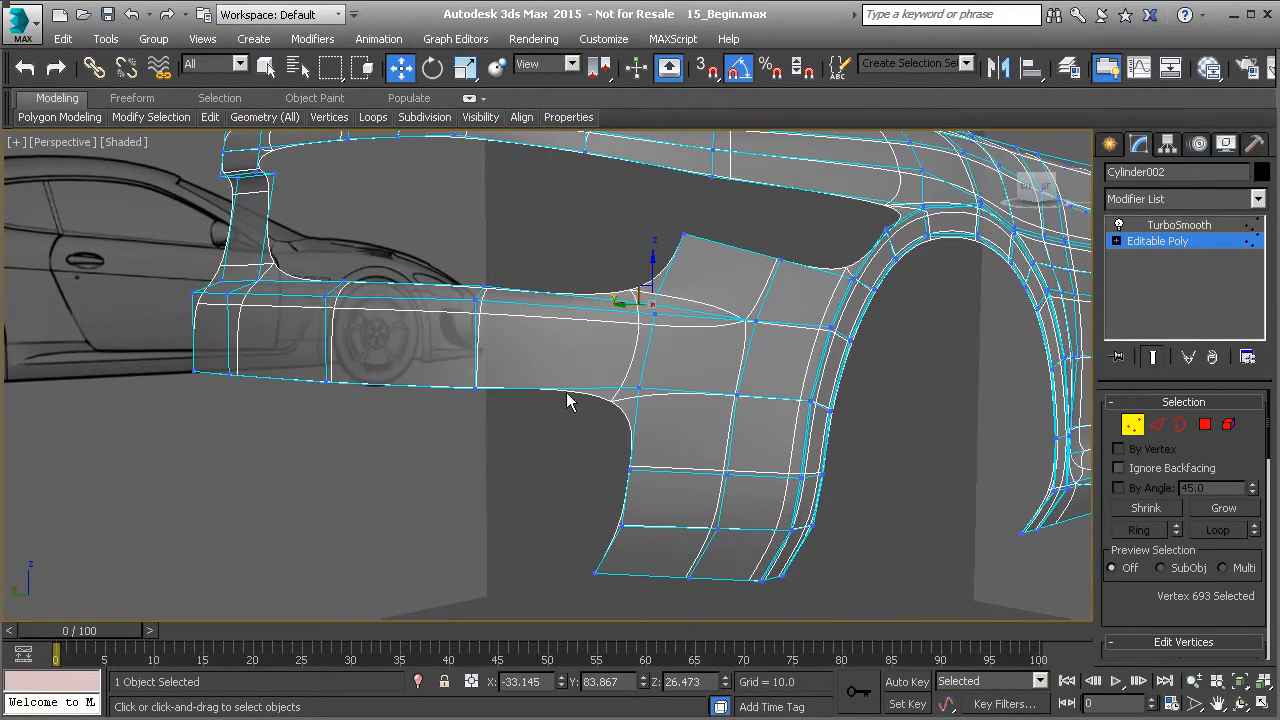
# Extrude the rear bumper's two outer bottom edges about 1.1 units downward to the top line of the exhaust opening in Back view
pyautogui.press('l')
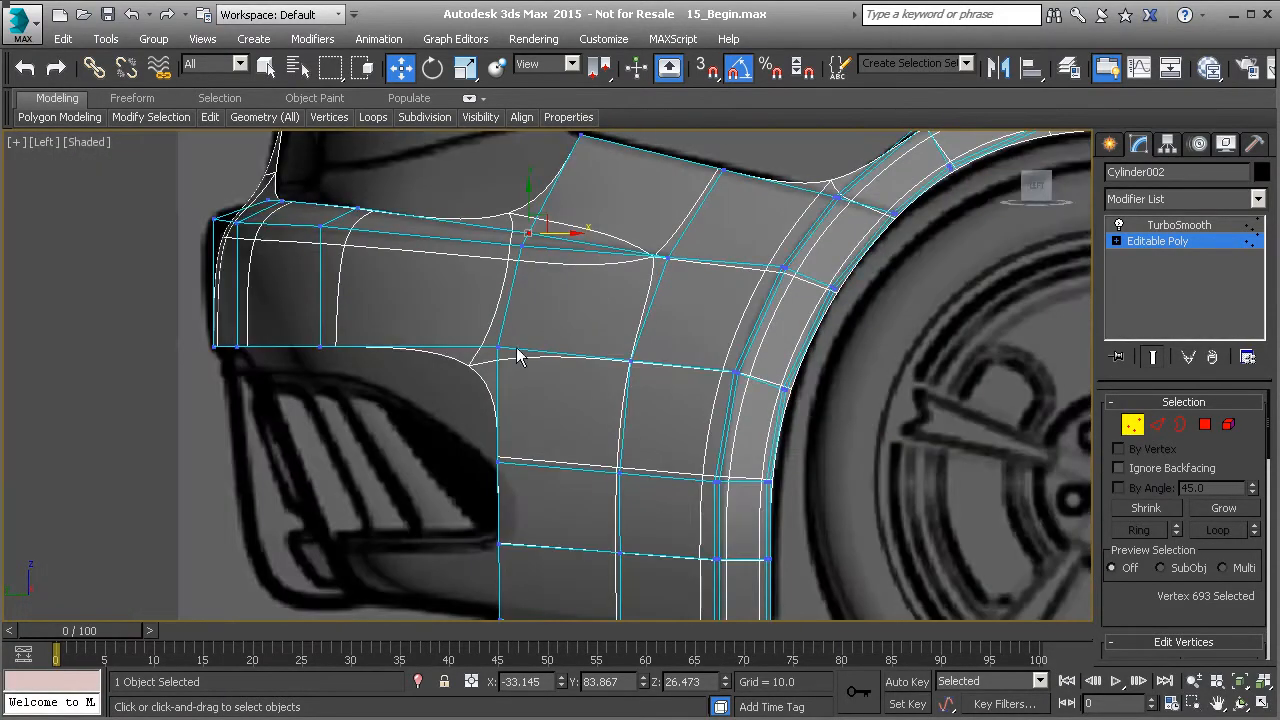
pyautogui.press('v')
pyautogui.click(478, 398)
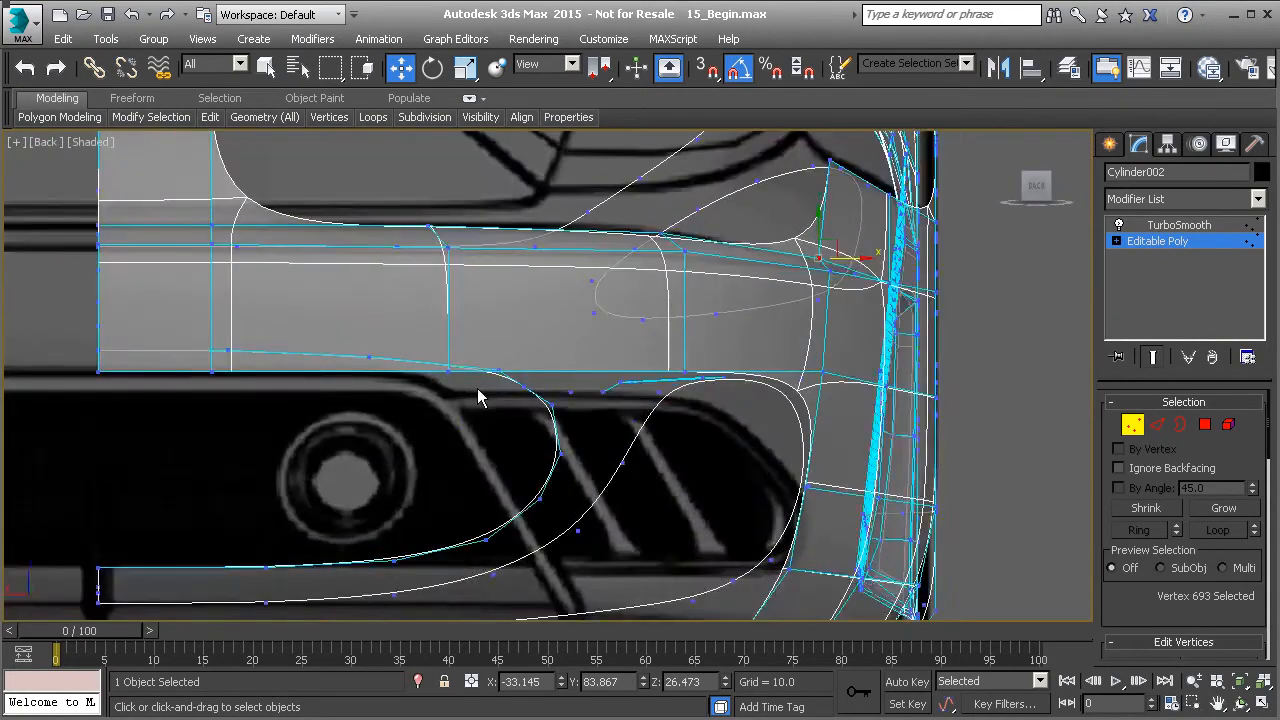
pyautogui.scroll(2, 478, 398)
pyautogui.press('2')
pyautogui.click(505, 367)
pyautogui.keyDown('ctrl'); pyautogui.click(849, 372); pyautogui.keyUp('ctrl')
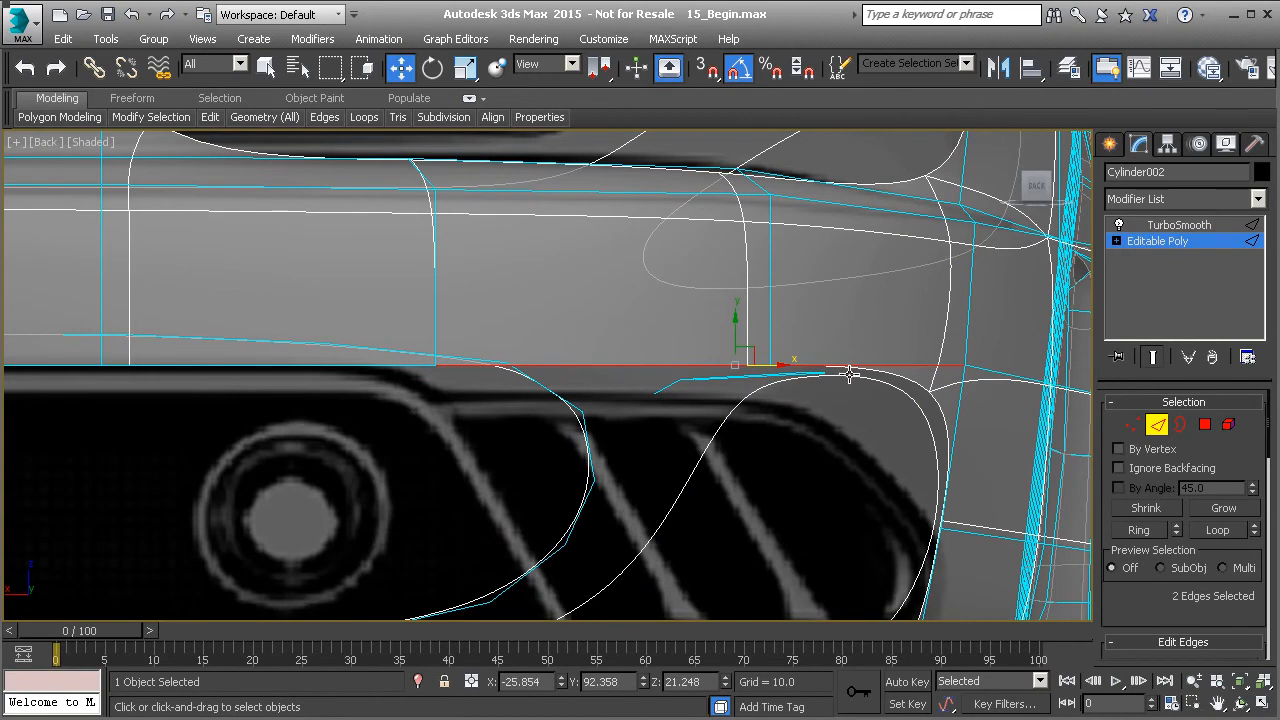
pyautogui.moveTo(736, 326); pyautogui.dragTo(737, 358)
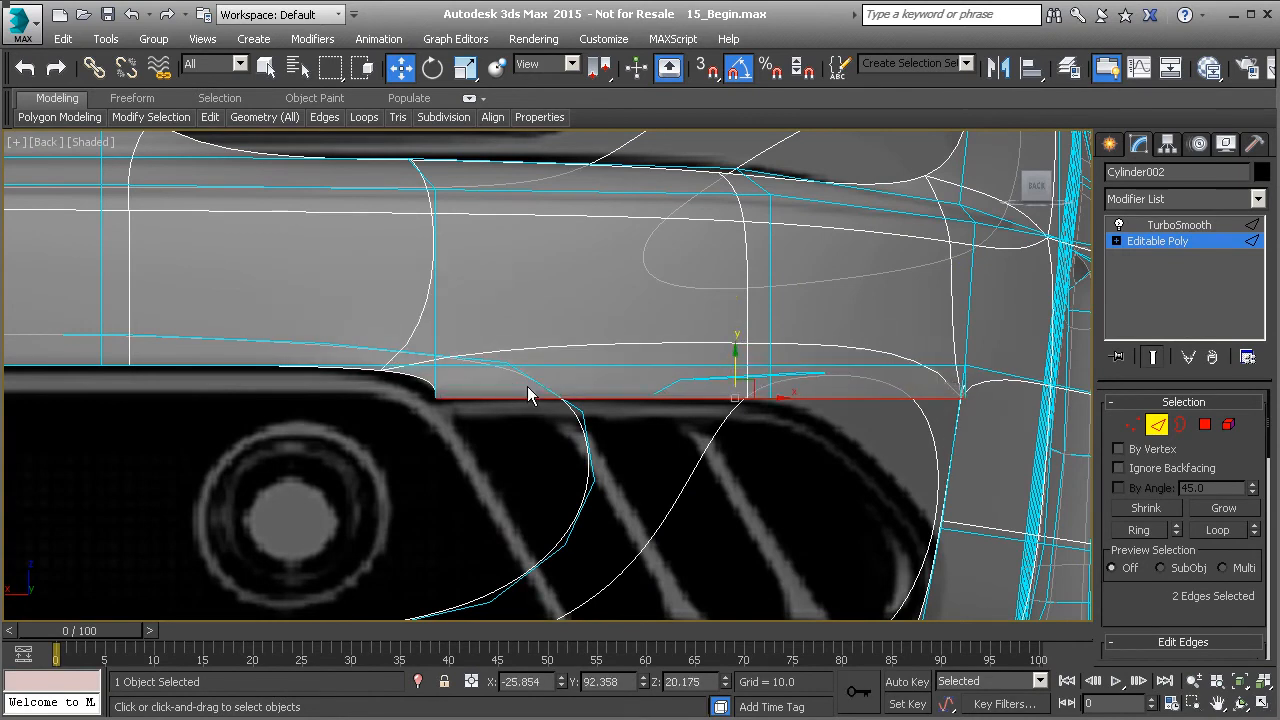
# Move the extruded strip's outer end vertex along the opening's curve and Target Weld it to the quarter panel's rear edge vertex below
pyautogui.scroll(3, 418, 398)
pyautogui.scroll(1, 870, 414)
pyautogui.moveTo(870, 414); pyautogui.dragTo(486, 396, button='middle')
pyautogui.moveTo(1060, 408); pyautogui.dragTo(587, 391, button='middle')
pyautogui.scroll(-2, 587, 391)
pyautogui.press('1')
pyautogui.moveTo(736, 357); pyautogui.dragTo(650, 424)
pyautogui.rightClick(652, 425)
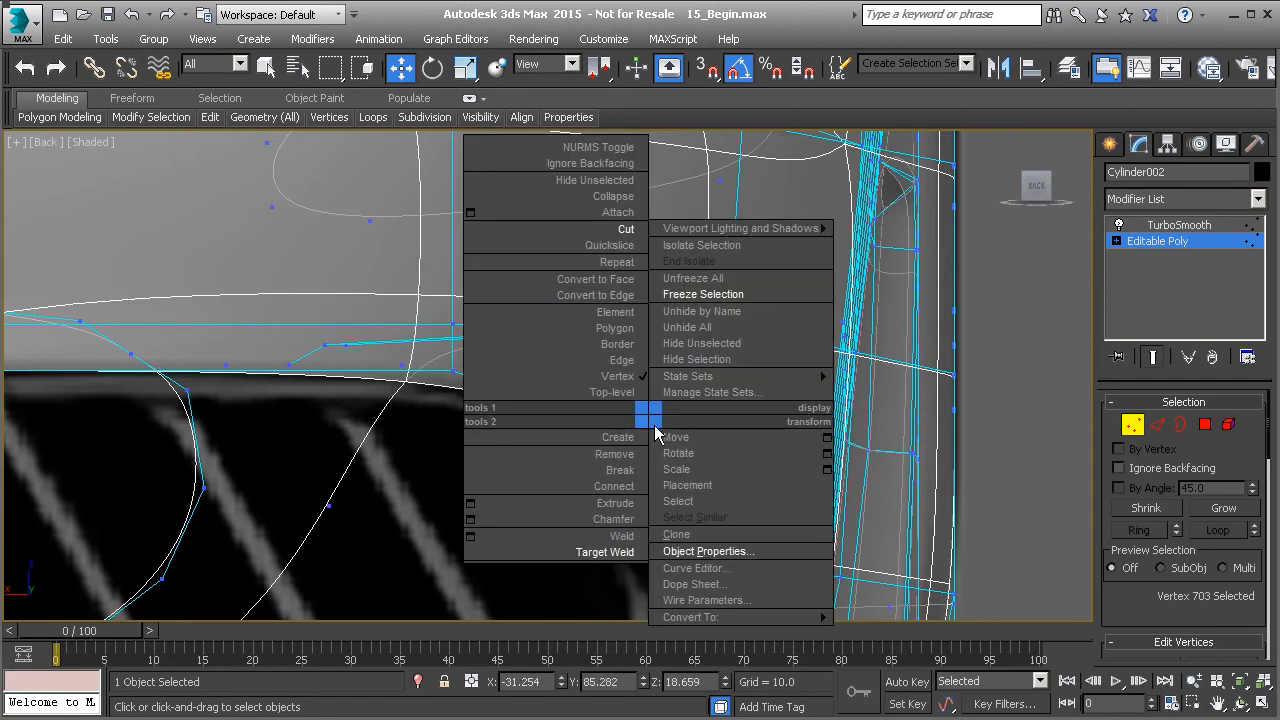
pyautogui.click(618, 554)
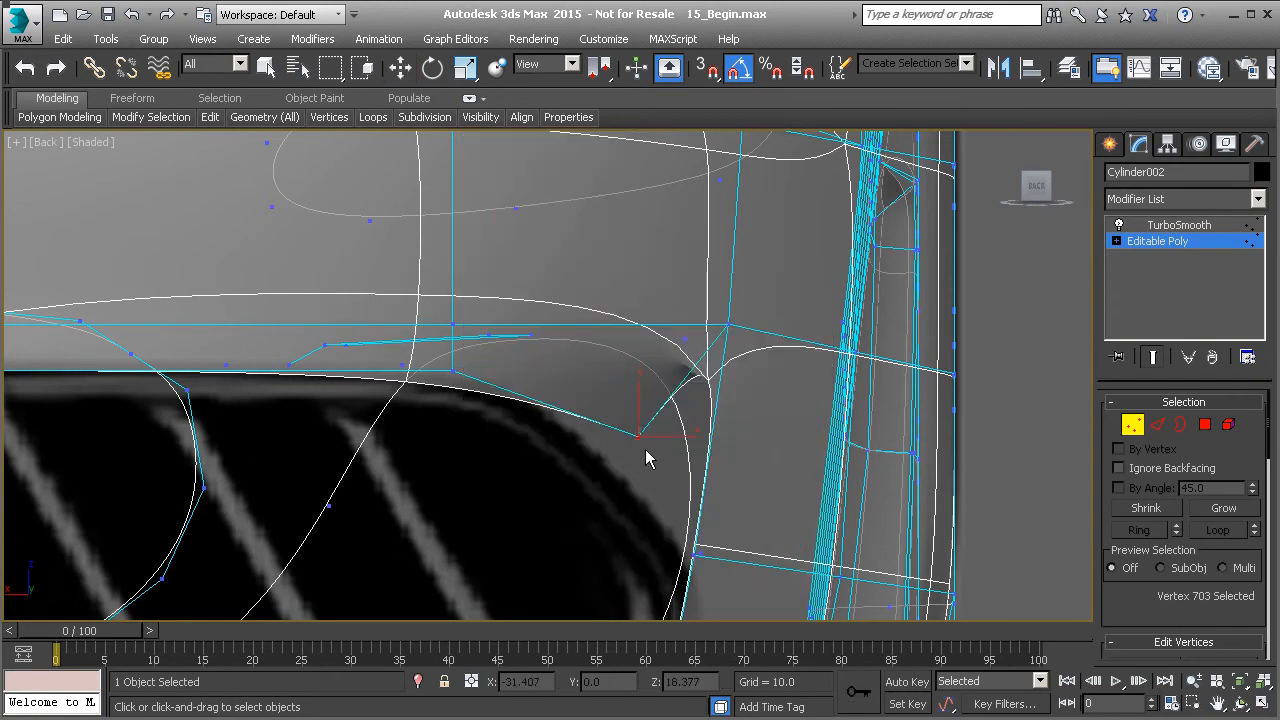
pyautogui.click(691, 553)
pyautogui.rightClick(698, 490)
# Extrude the quarter panel's lowest rear edge inward beneath the exhaust opening, up to the diagonal blueprint line in Back view
pyautogui.scroll(-4, 566, 391)
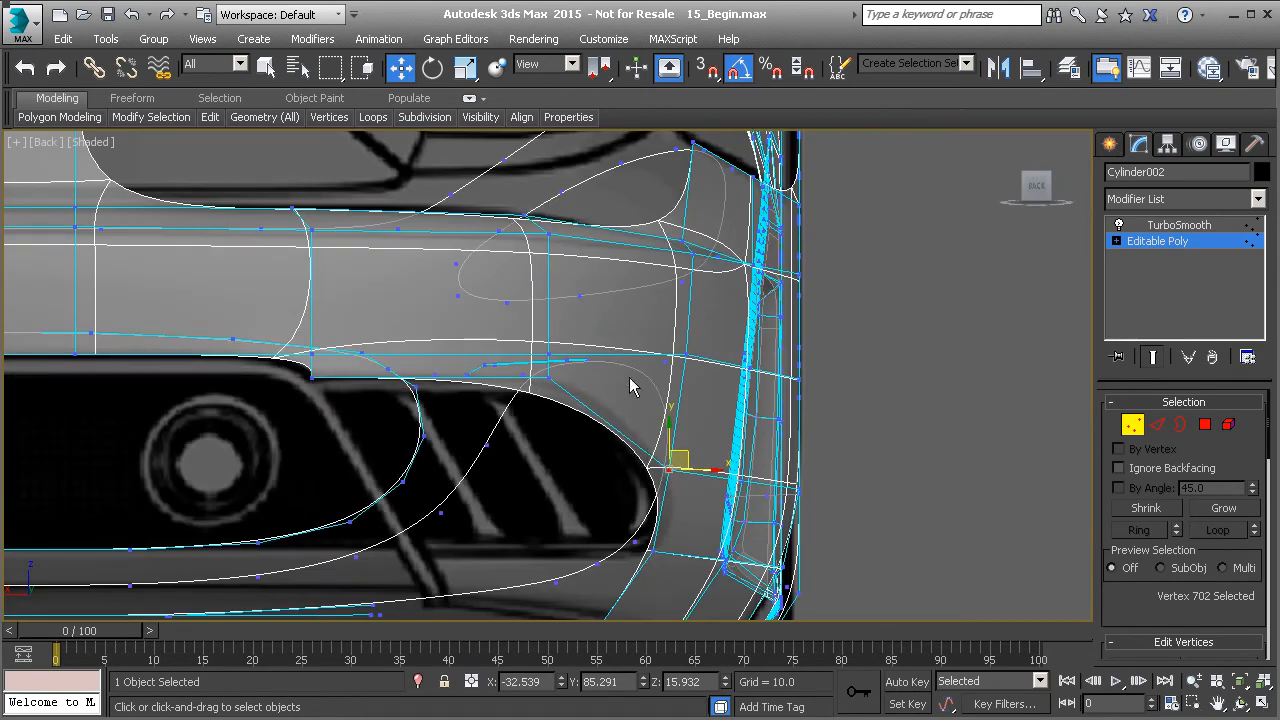
pyautogui.scroll(-2, 634, 324)
pyautogui.press('p')
pyautogui.keyDown('alt'); pyautogui.moveTo(668, 343); pyautogui.dragTo(600, 350, button='middle'); pyautogui.keyUp('alt')
pyautogui.scroll(-3, 600, 350)
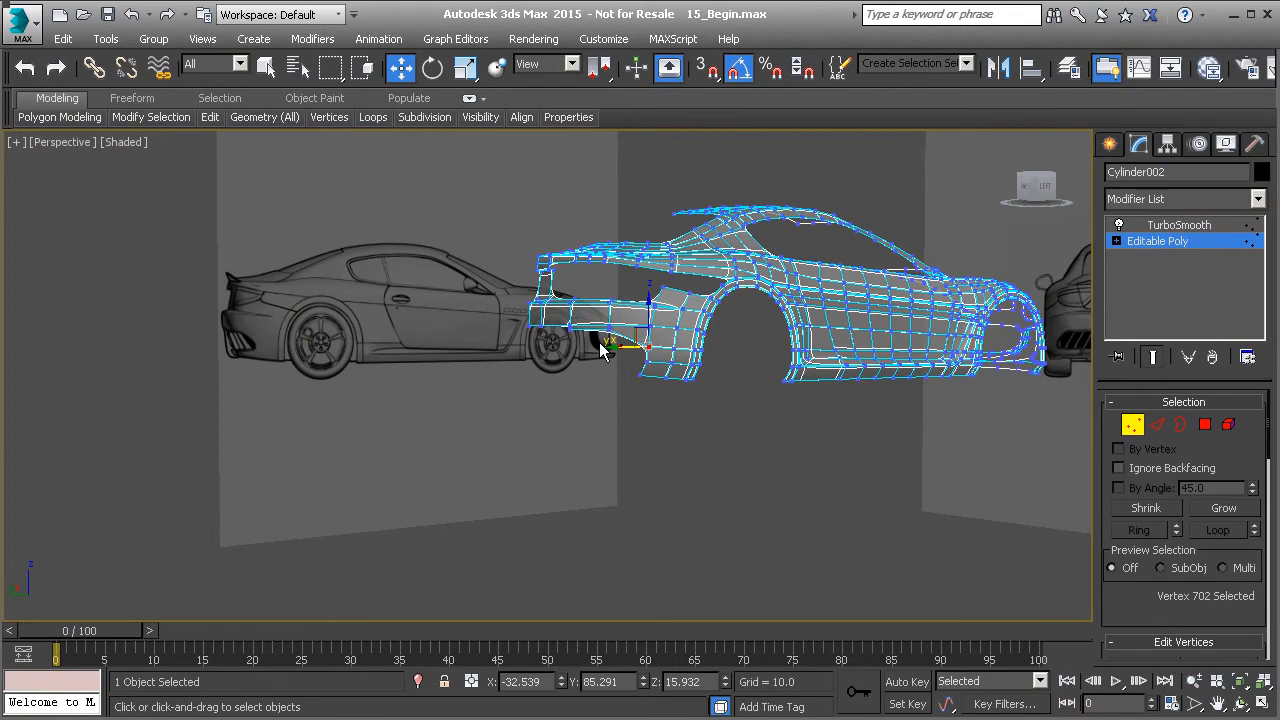
pyautogui.press('v')
pyautogui.press('k')
pyautogui.scroll(-2, 620, 430)
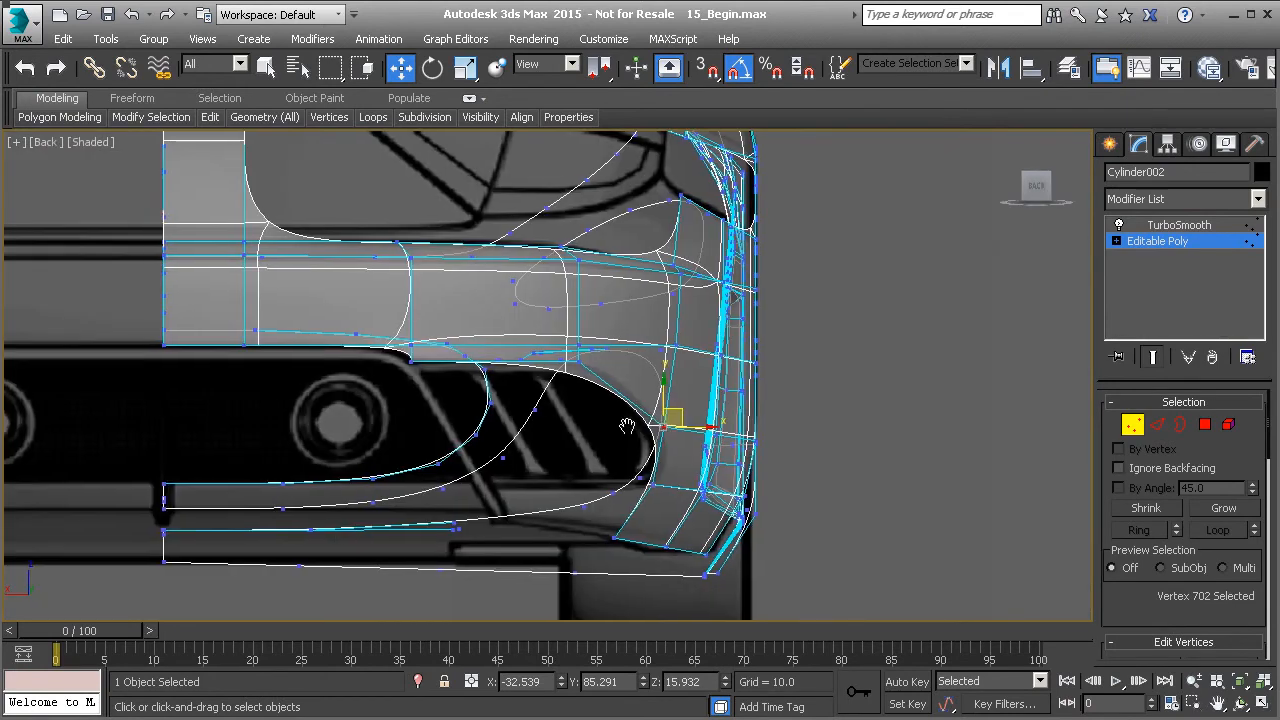
pyautogui.moveTo(629, 519); pyautogui.dragTo(651, 514, button='middle')
pyautogui.press('2')
pyautogui.click(651, 503)
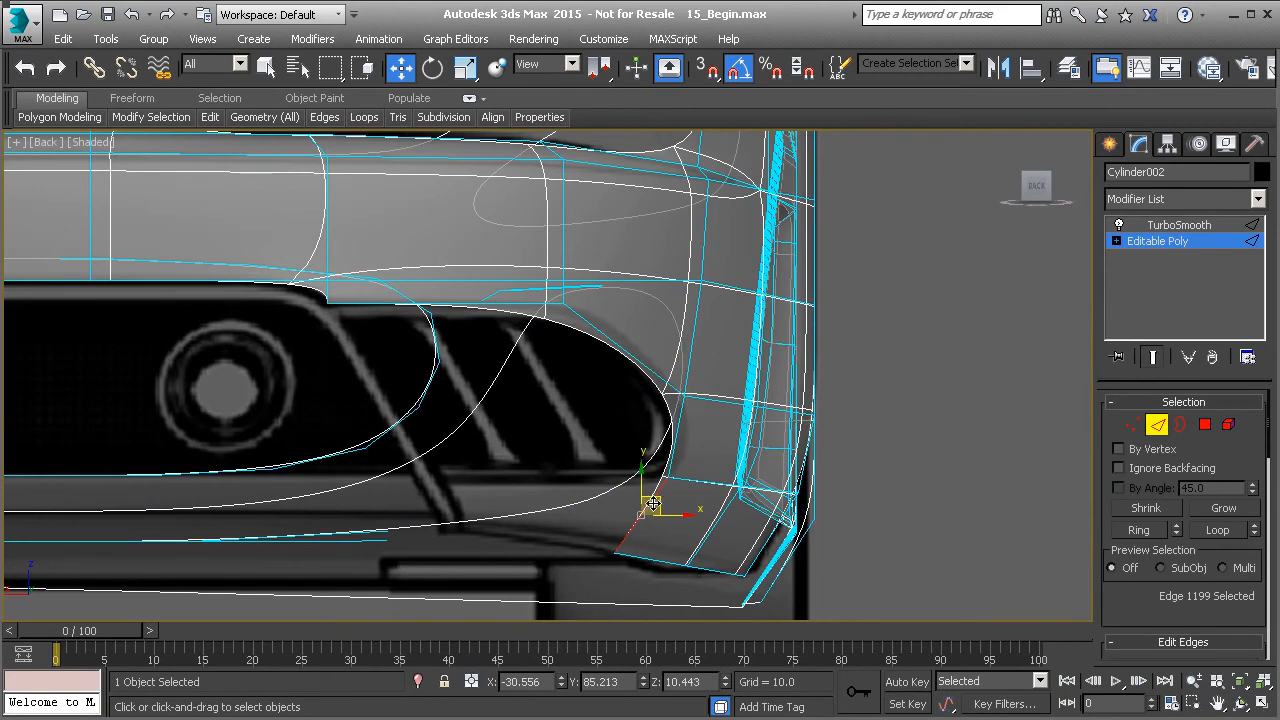
pyautogui.keyDown('shift'); pyautogui.moveTo(660, 503); pyautogui.dragTo(441, 498); pyautogui.keyUp('shift')
# Move the lower vertices of the new panel beneath the exhaust opening upward to follow the blueprint's bottom bumper line
pyautogui.press('1')
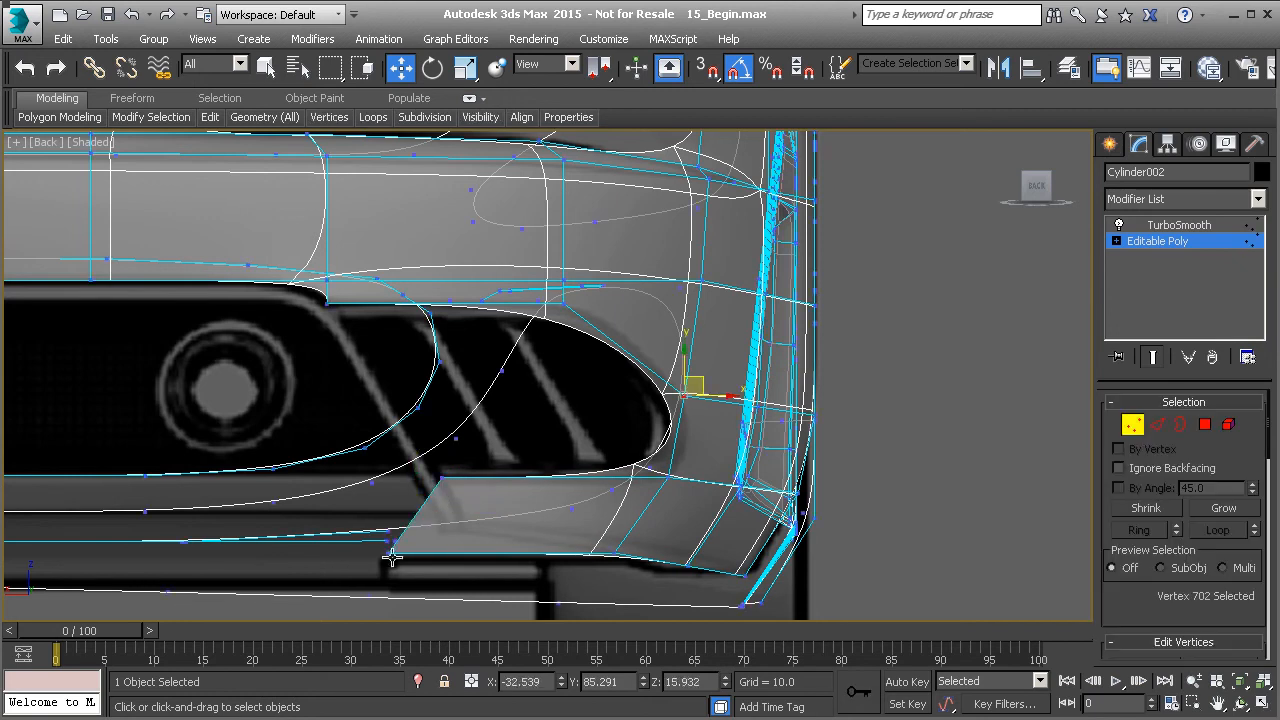
pyautogui.click(389, 553)
pyautogui.moveTo(406, 540); pyautogui.dragTo(479, 508)
pyautogui.moveTo(634, 545); pyautogui.dragTo(634, 533, button='middle')
pyautogui.scroll(2, 636, 533)
pyautogui.click(602, 547)
pyautogui.moveTo(606, 515); pyautogui.dragTo(606, 484)
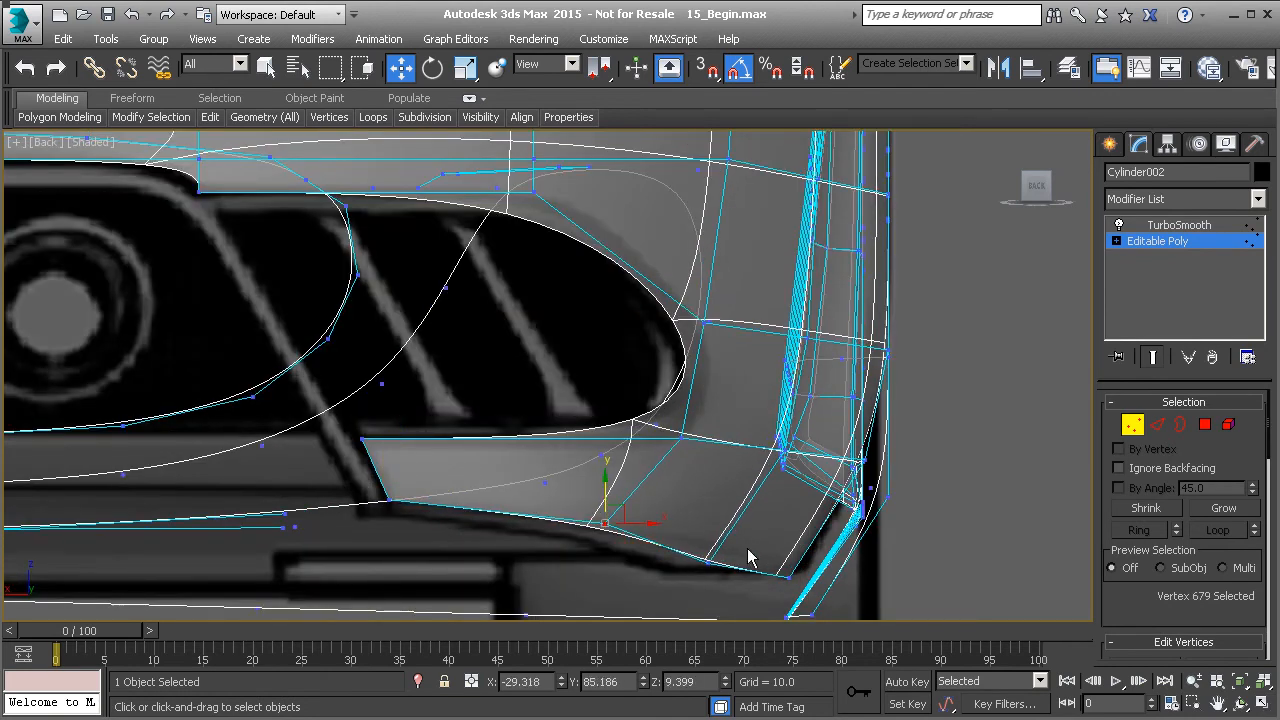
pyautogui.click(707, 560)
pyautogui.moveTo(707, 535); pyautogui.dragTo(706, 522)
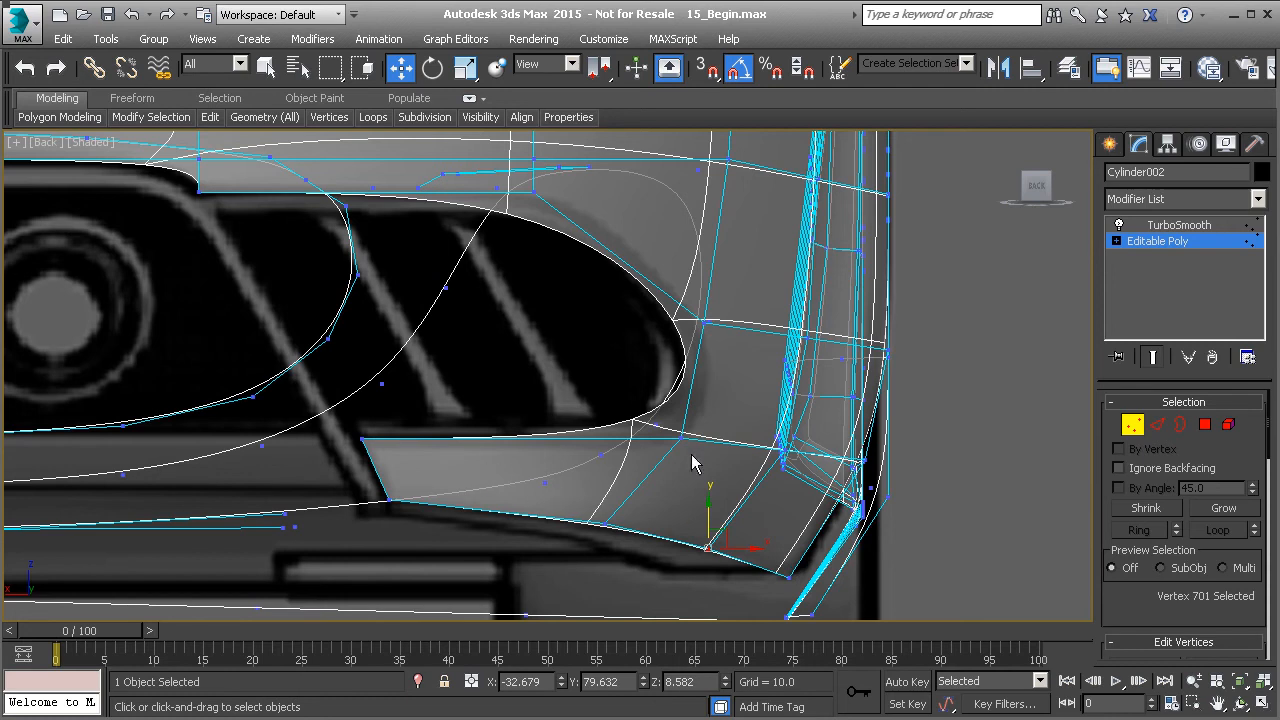
# Select the new panel's two inner end vertices and move them about 7.2 units rearward in Left view to match the side blueprint
pyautogui.scroll(-3, 658, 442)
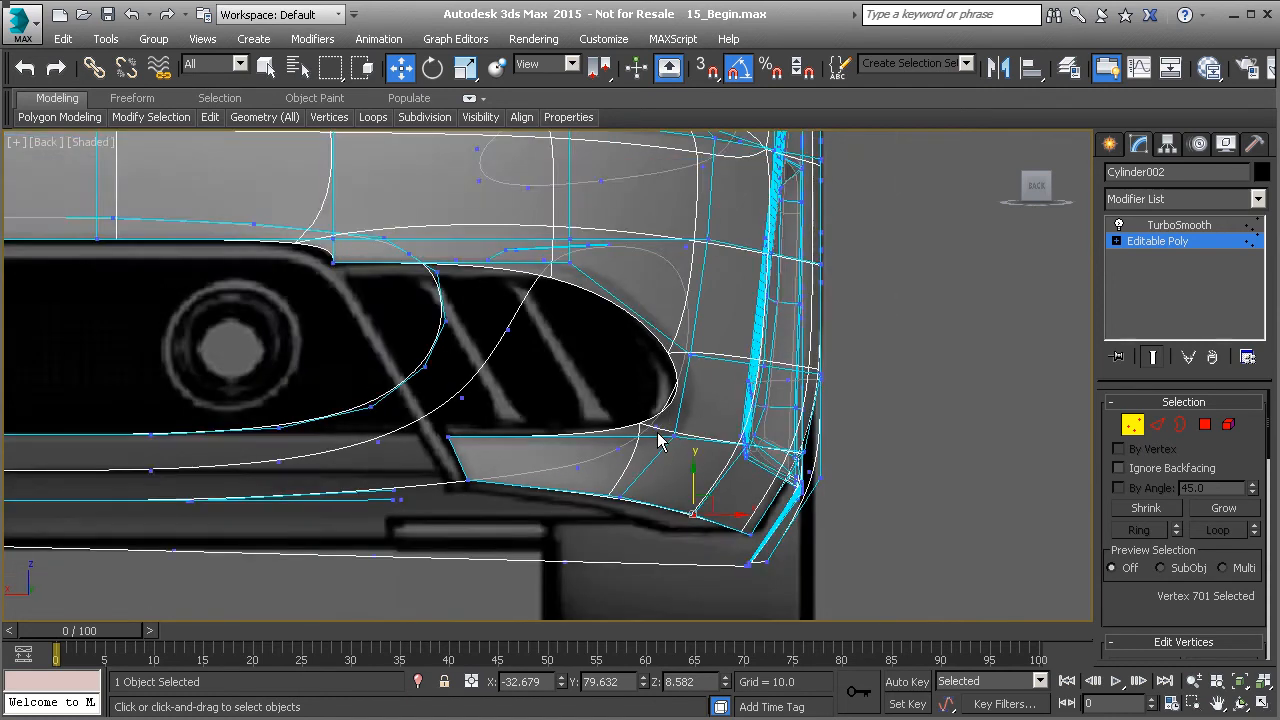
pyautogui.press('p')
pyautogui.scroll(-3, 672, 437)
pyautogui.keyDown('alt'); pyautogui.moveTo(672, 437); pyautogui.dragTo(632, 477, button='middle'); pyautogui.keyUp('alt')
pyautogui.keyDown('ctrl'); pyautogui.click(665, 478); pyautogui.keyUp('ctrl')
pyautogui.scroll(5, 665, 478)
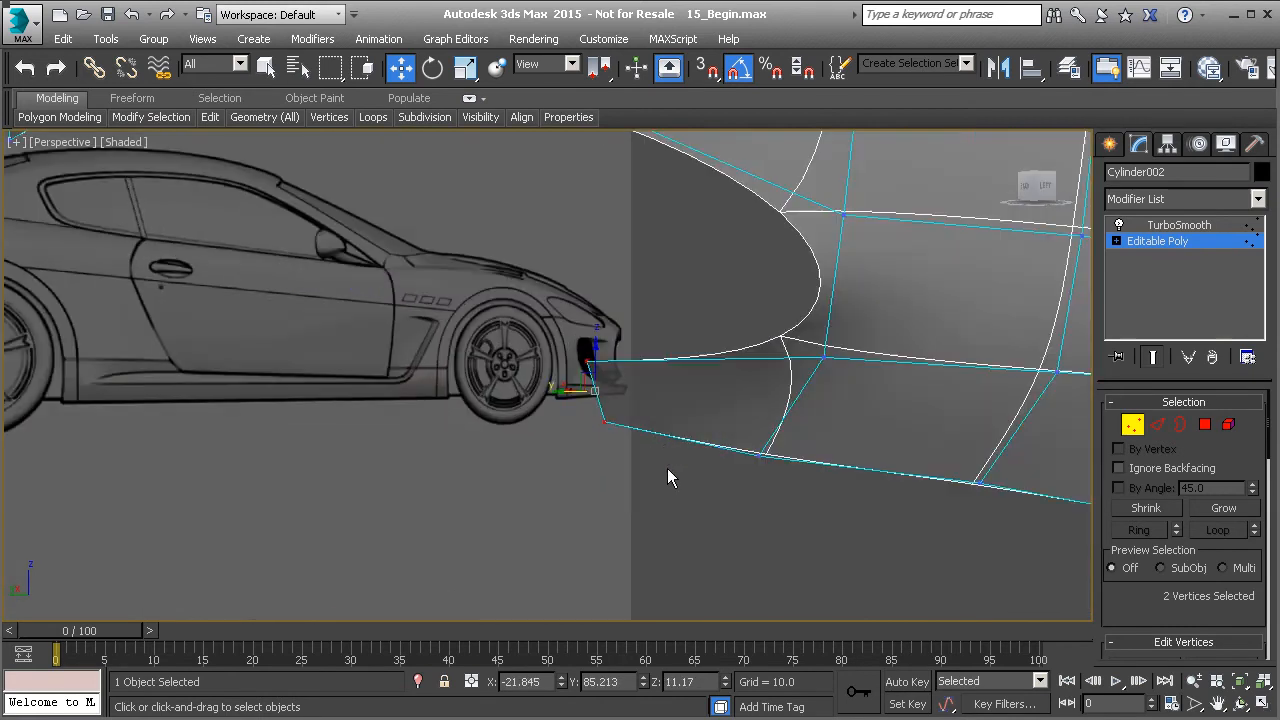
pyautogui.press('l')
pyautogui.scroll(4, 646, 457)
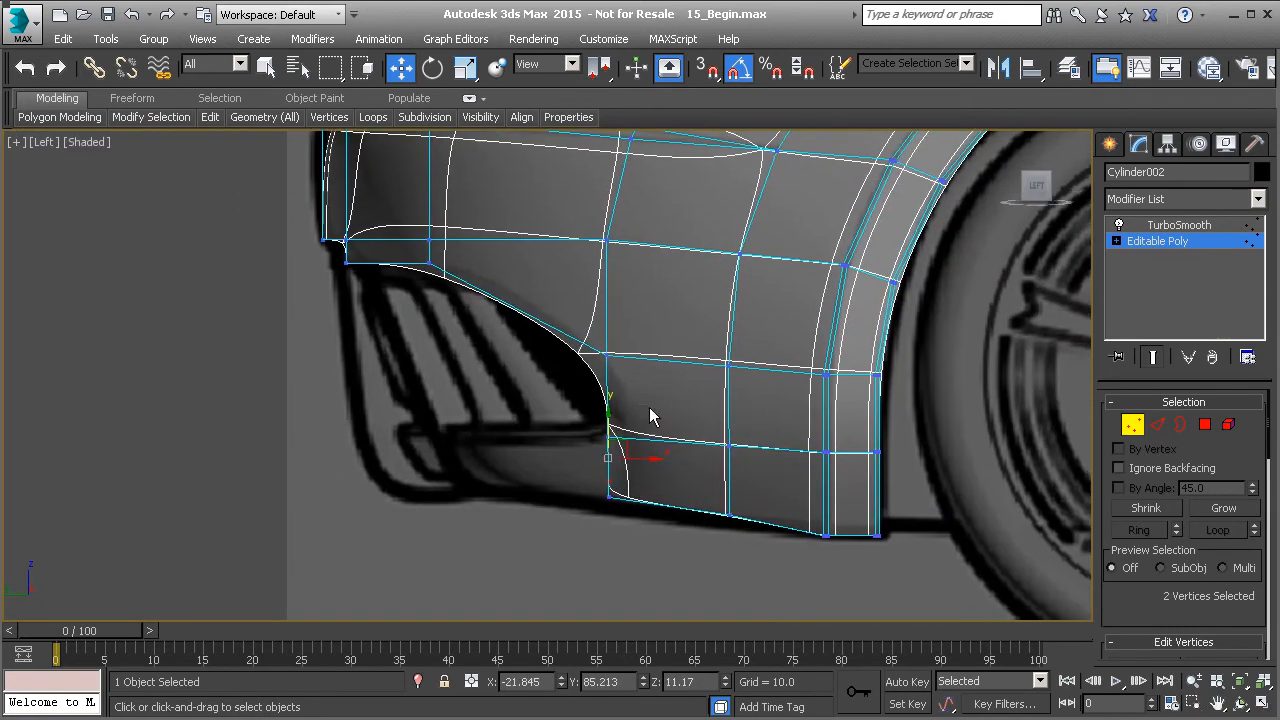
pyautogui.moveTo(645, 459); pyautogui.dragTo(488, 446)
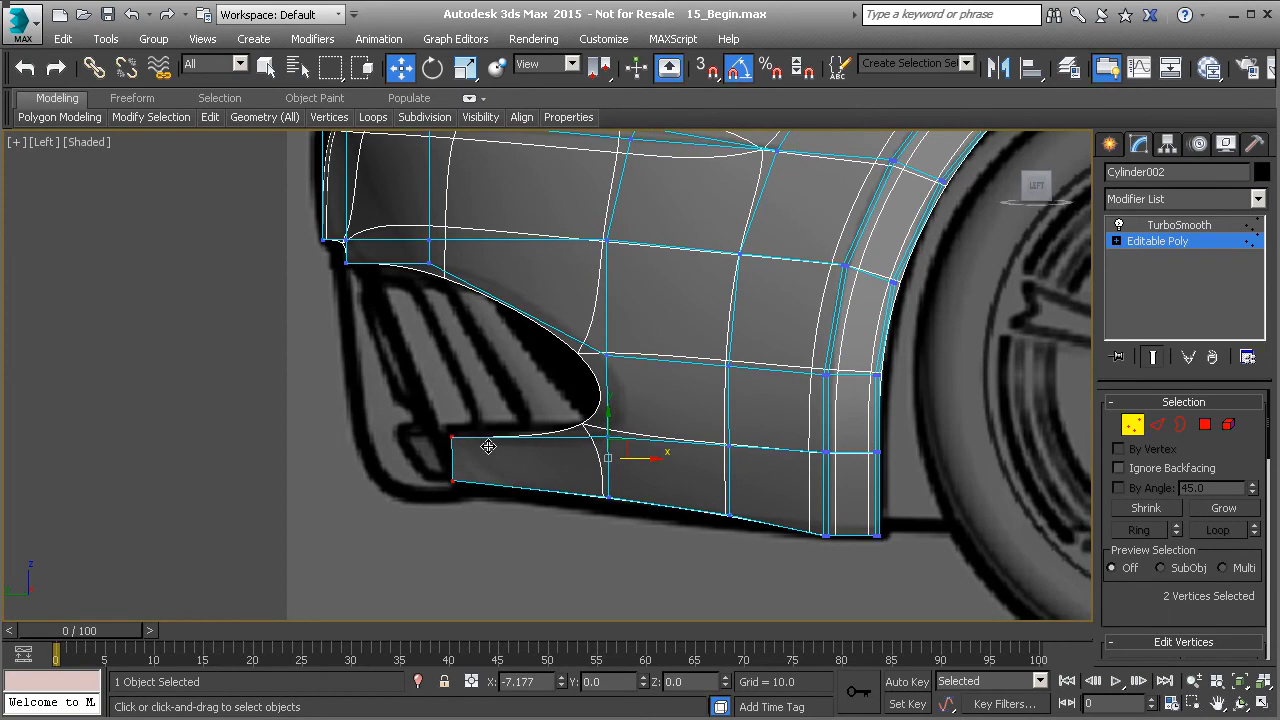
# Shift the panel's lower inner end vertex toward the wheel in Left view, leaving its end edge slanted like the blueprint
pyautogui.click(451, 482)
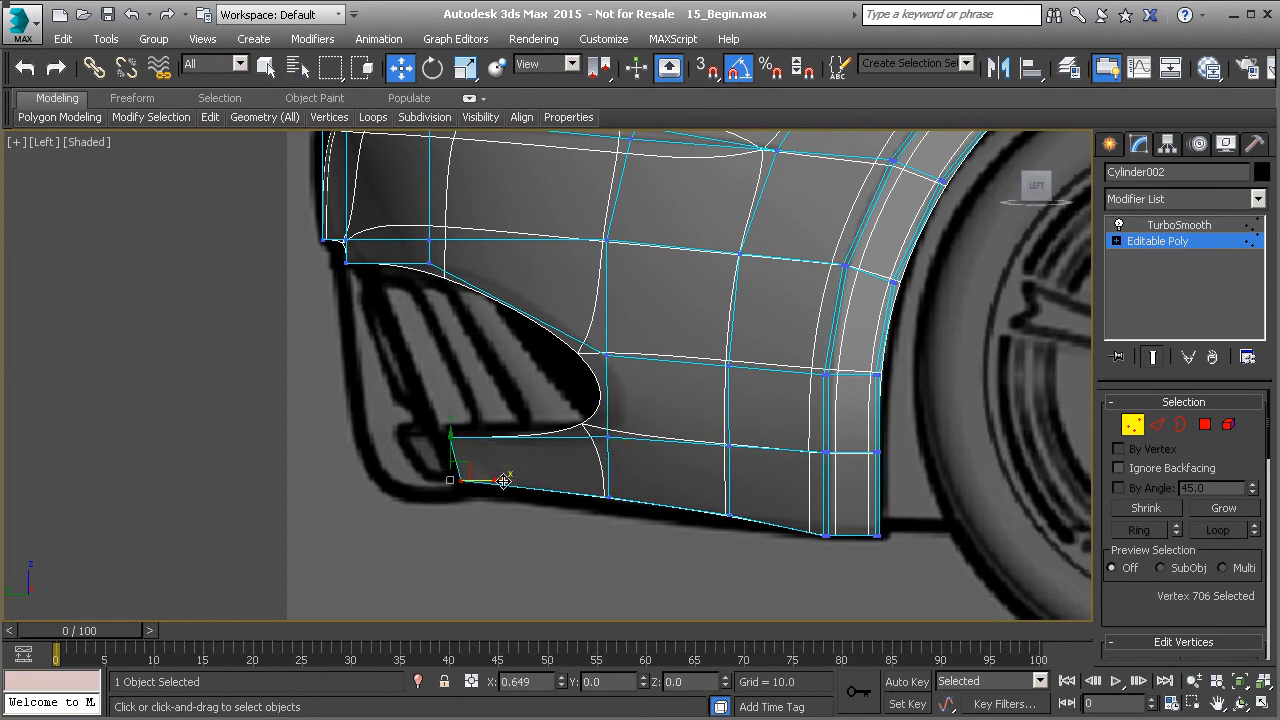
pyautogui.scroll(2, 518, 482)
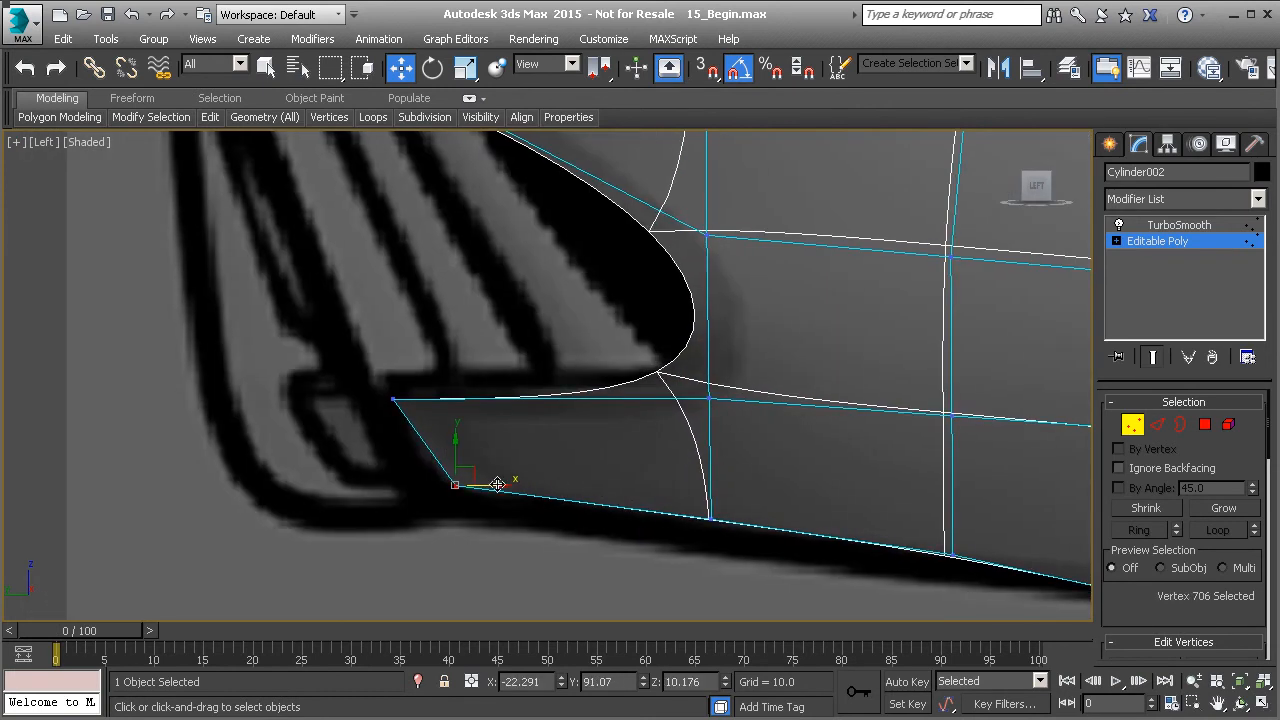
pyautogui.moveTo(490, 486); pyautogui.dragTo(473, 486)
# Move the two middle vertices on the bumper's bottom edge outward along X by about 0.8 and 0.9 units to smooth the curve
pyautogui.scroll(-5, 700, 443)
pyautogui.press('p')
pyautogui.keyDown('alt'); pyautogui.moveTo(697, 440); pyautogui.dragTo(762, 446, button='middle'); pyautogui.keyUp('alt')
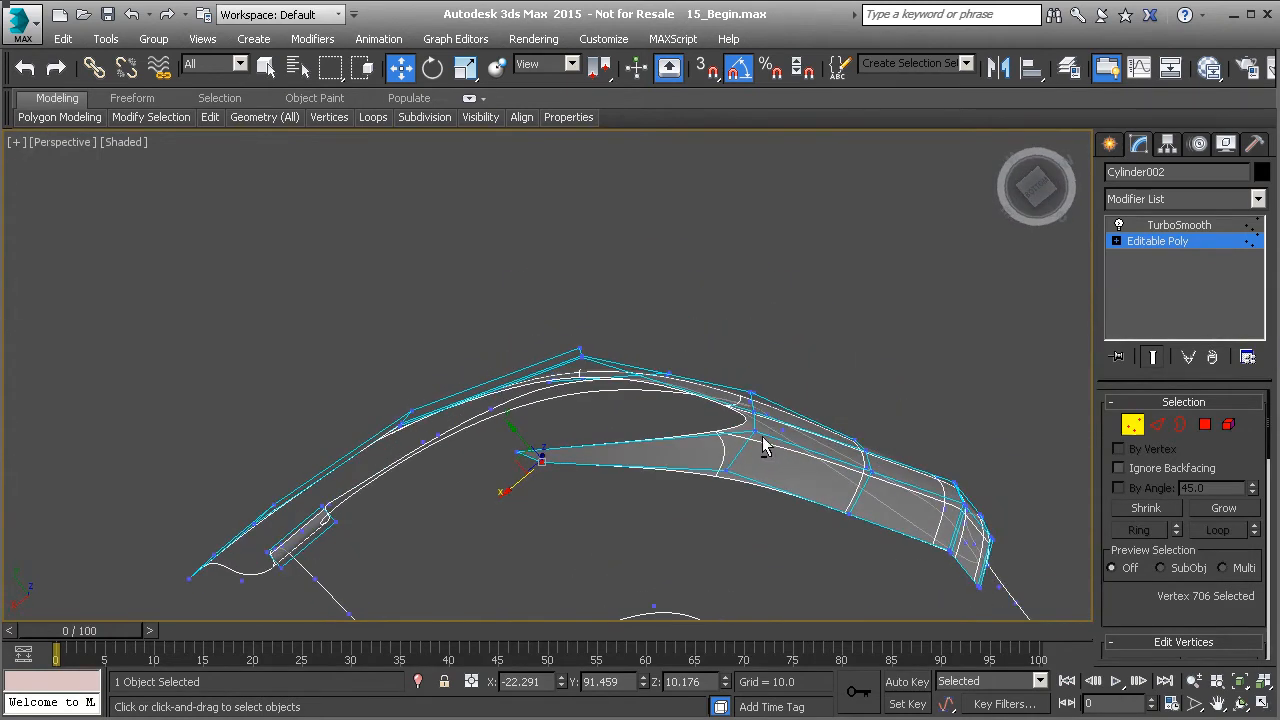
pyautogui.click(723, 470)
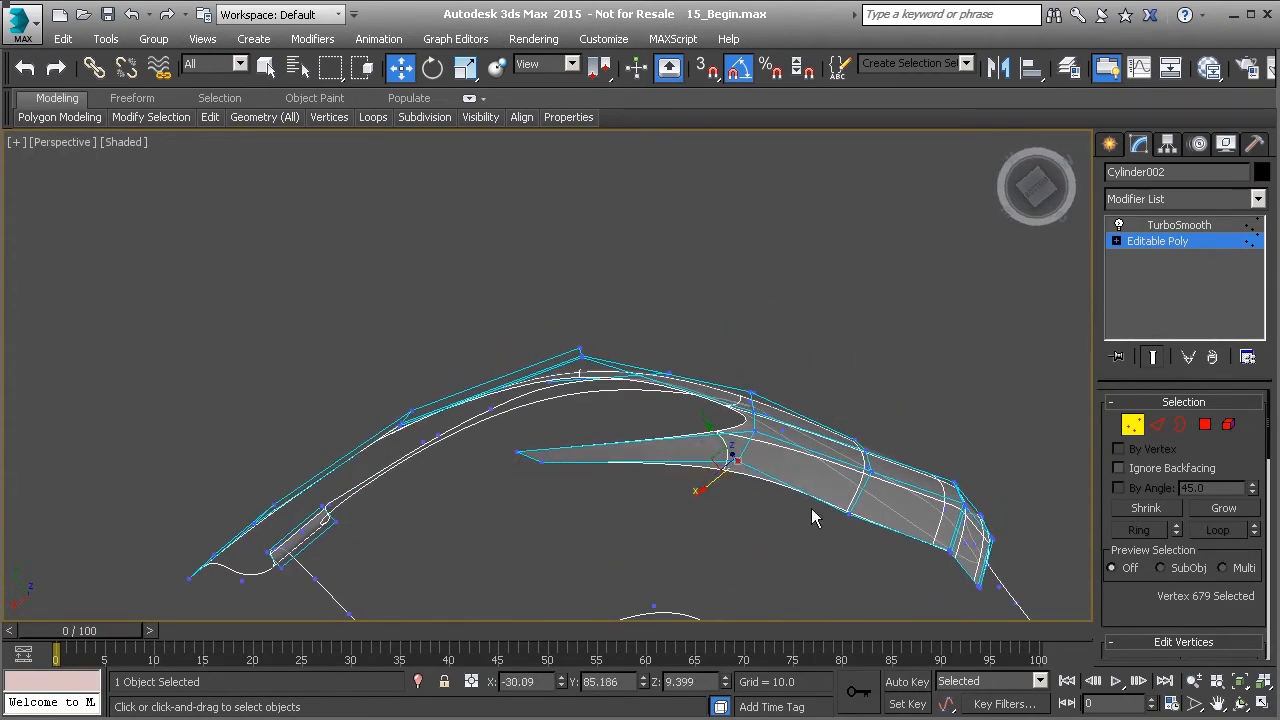
pyautogui.click(850, 492)
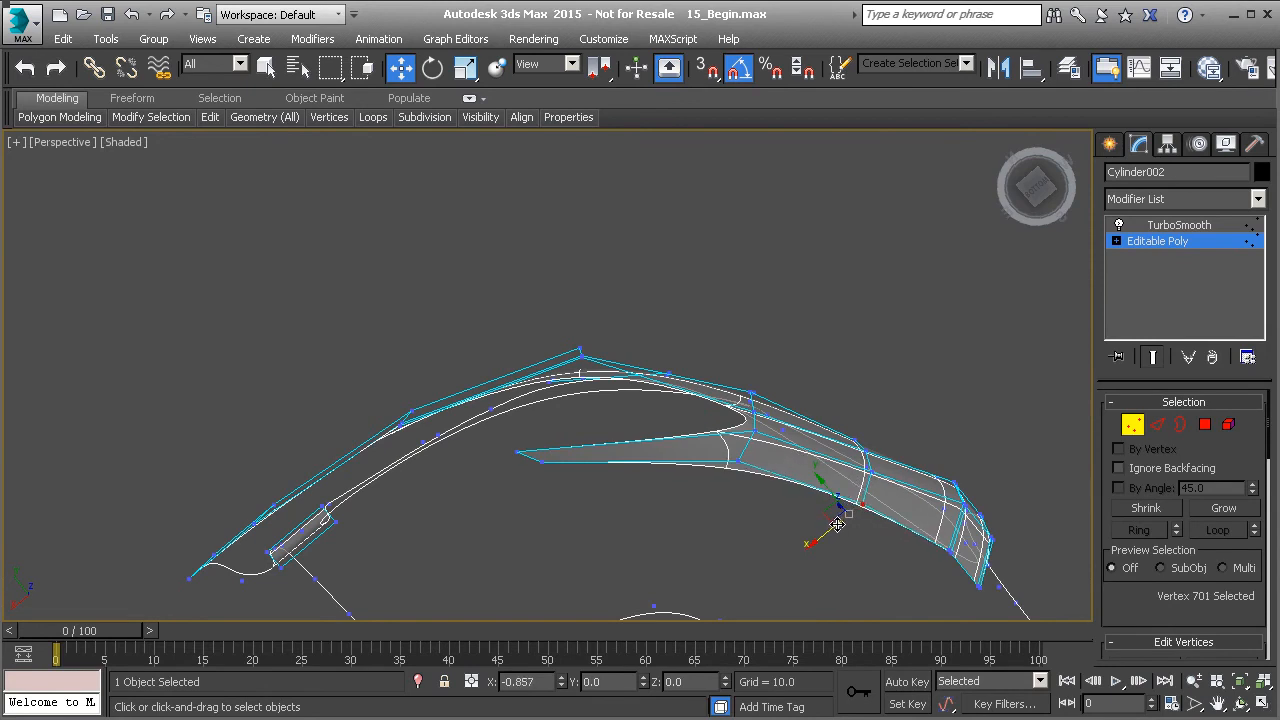
# Examine the lower bumper panel and the open gap between the rear fender and quarter panel in perspective and Left view
pyautogui.keyDown('alt'); pyautogui.moveTo(895, 477); pyautogui.dragTo(662, 533, button='middle'); pyautogui.keyUp('alt')
pyautogui.scroll(-3, 618, 498)
pyautogui.moveTo(623, 457); pyautogui.dragTo(602, 482, button='middle')
pyautogui.scroll(3, 622, 472)
pyautogui.press('l')
pyautogui.moveTo(575, 433); pyautogui.dragTo(618, 489, button='middle')
pyautogui.scroll(-2, 616, 489)
pyautogui.moveTo(691, 423); pyautogui.dragTo(598, 448, button='middle')
pyautogui.scroll(-2, 548, 436)
pyautogui.scroll(2, 598, 398)
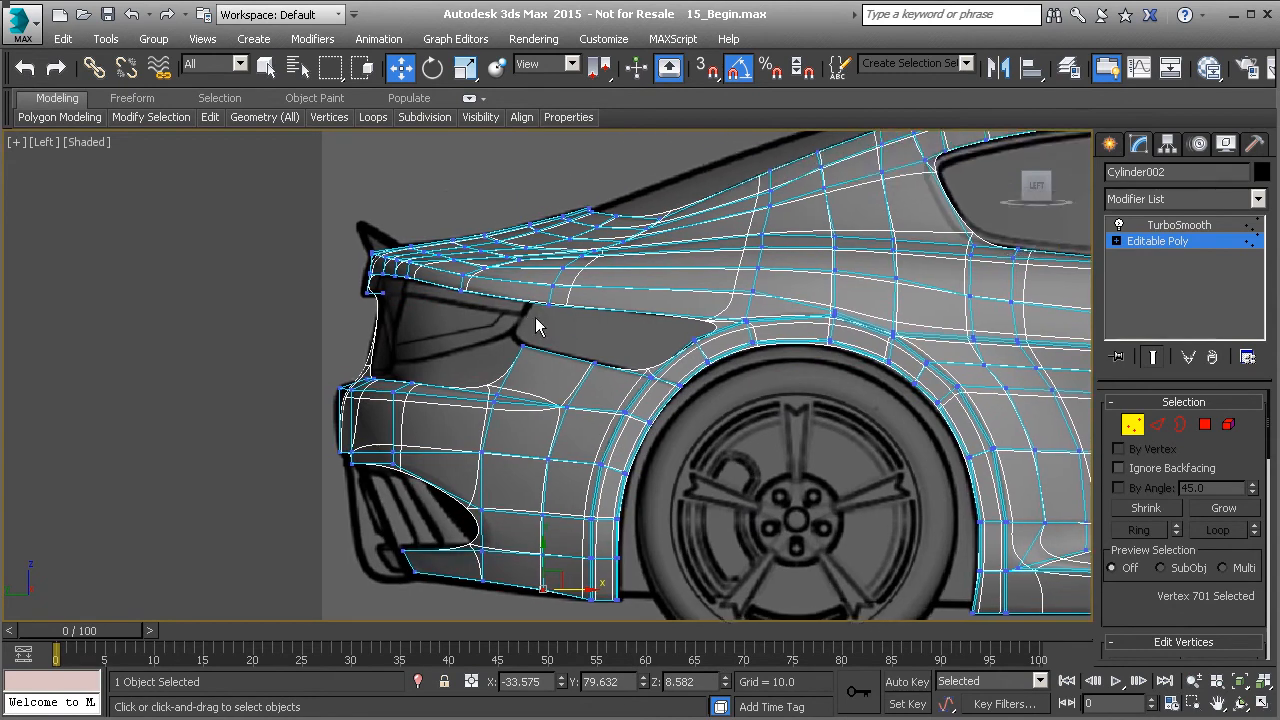
# Insert a vertical edge loop with Swift Loop through the rear fender above the open gap, between the tail and wheel arch
pyautogui.moveTo(700, 263); pyautogui.dragTo(665, 335, button='middle')
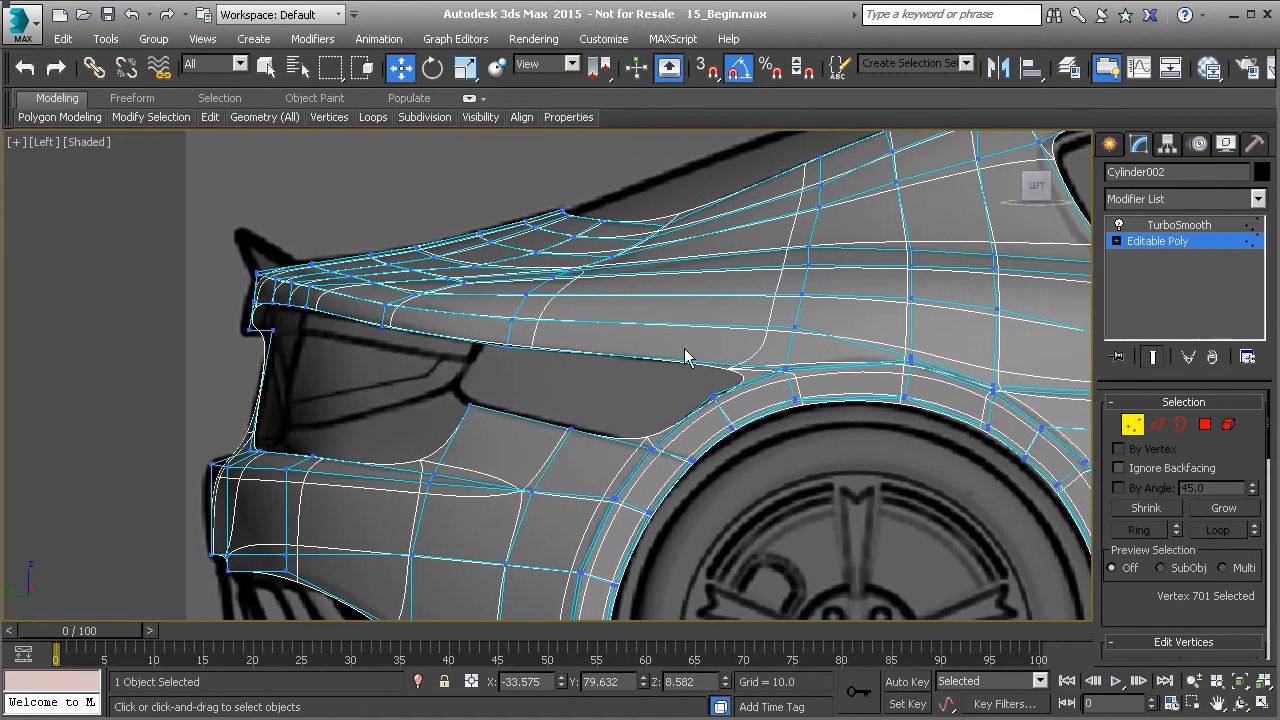
pyautogui.moveTo(262, 117)
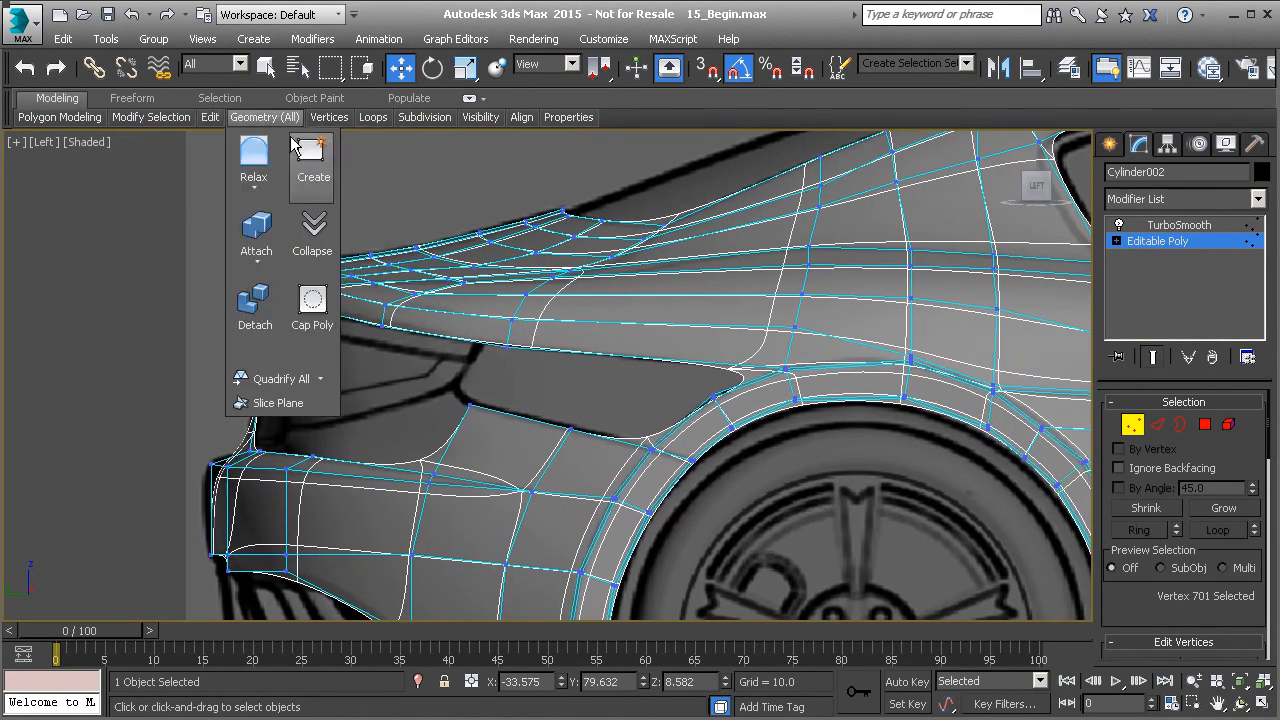
pyautogui.click(368, 165)
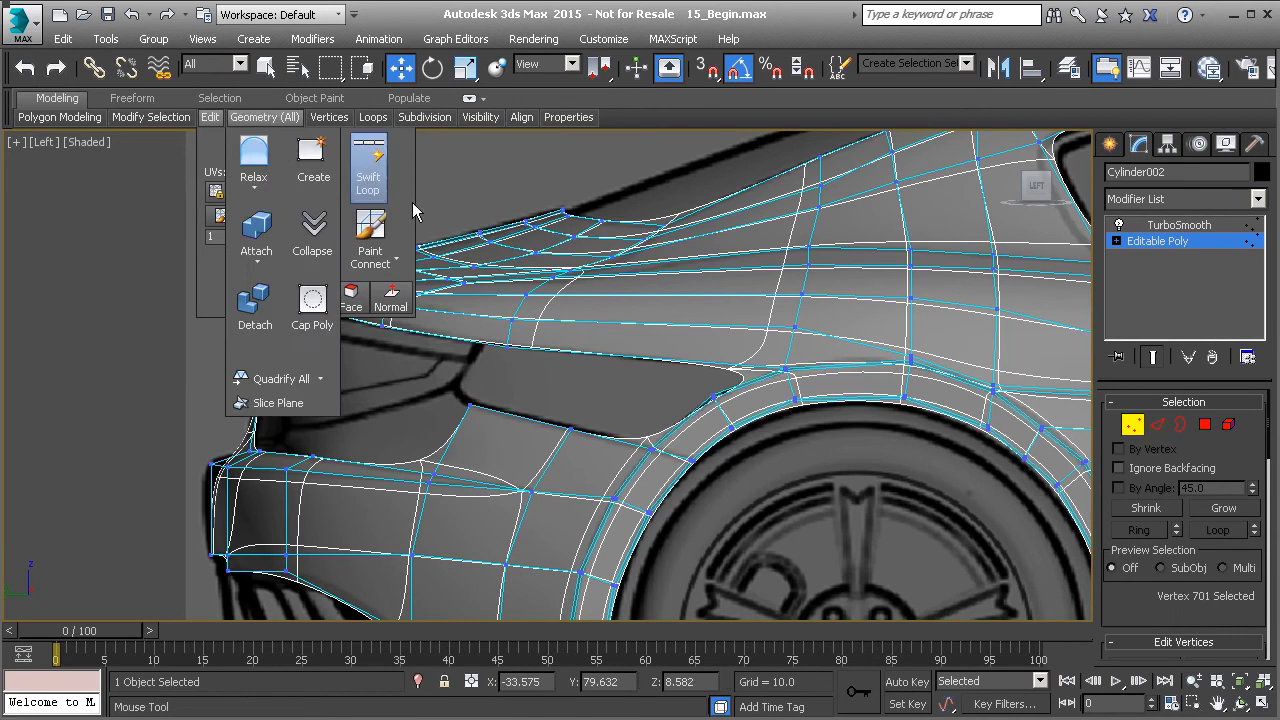
pyautogui.click(642, 318)
pyautogui.rightClick(645, 322)
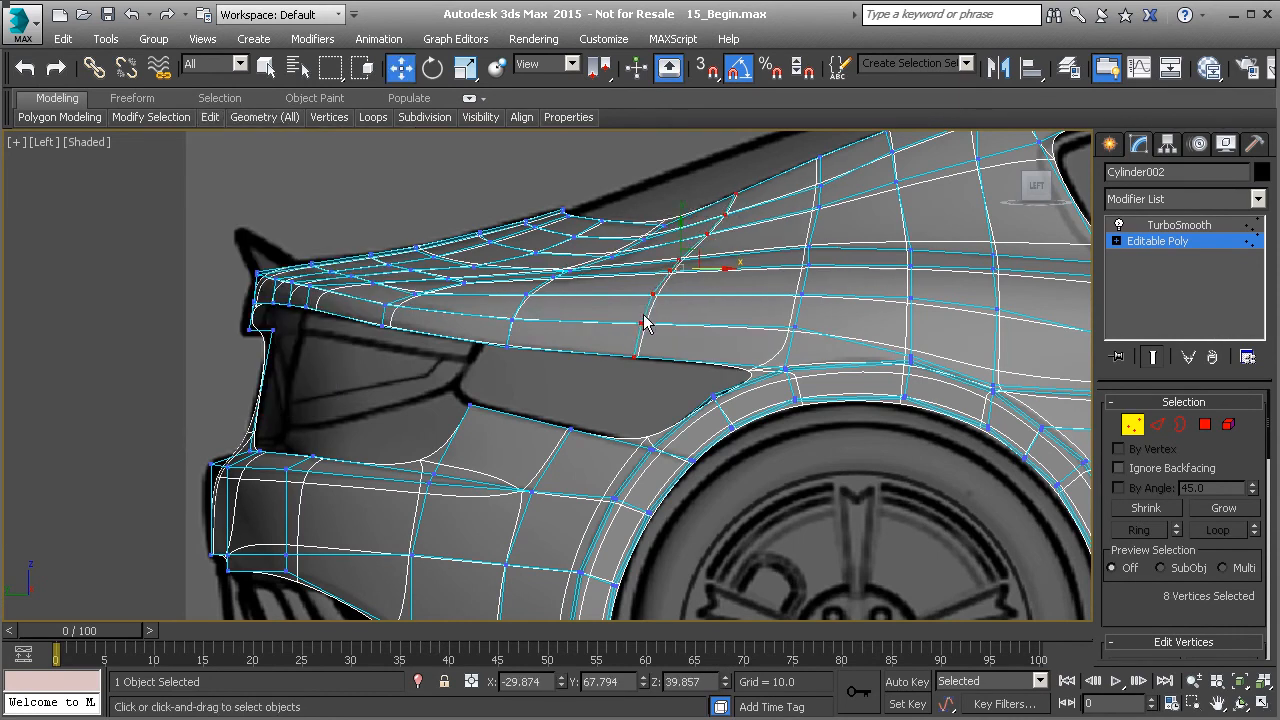
# Bridge the quarter panel's upper rear edge to the fender's lower edge directly above it, beside the tail light
pyautogui.scroll(2, 702, 403)
pyautogui.press('2')
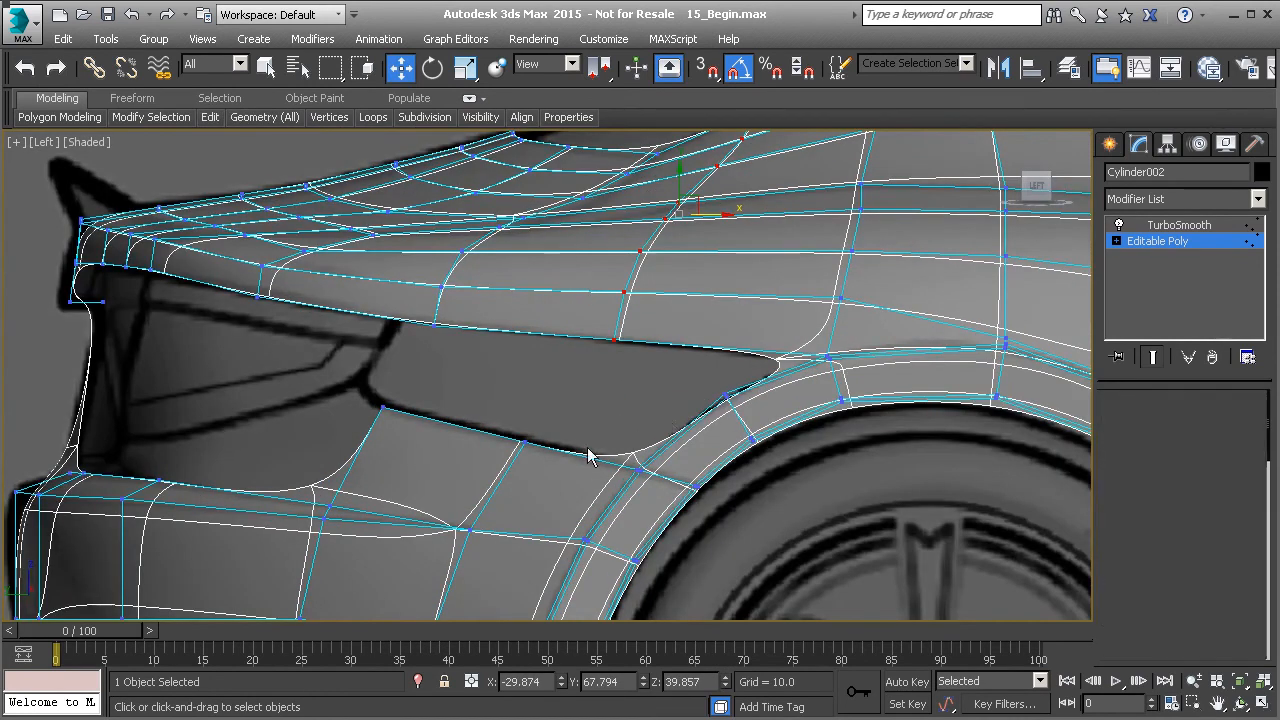
pyautogui.click(462, 426)
pyautogui.keyDown('ctrl'); pyautogui.click(504, 329); pyautogui.keyUp('ctrl')
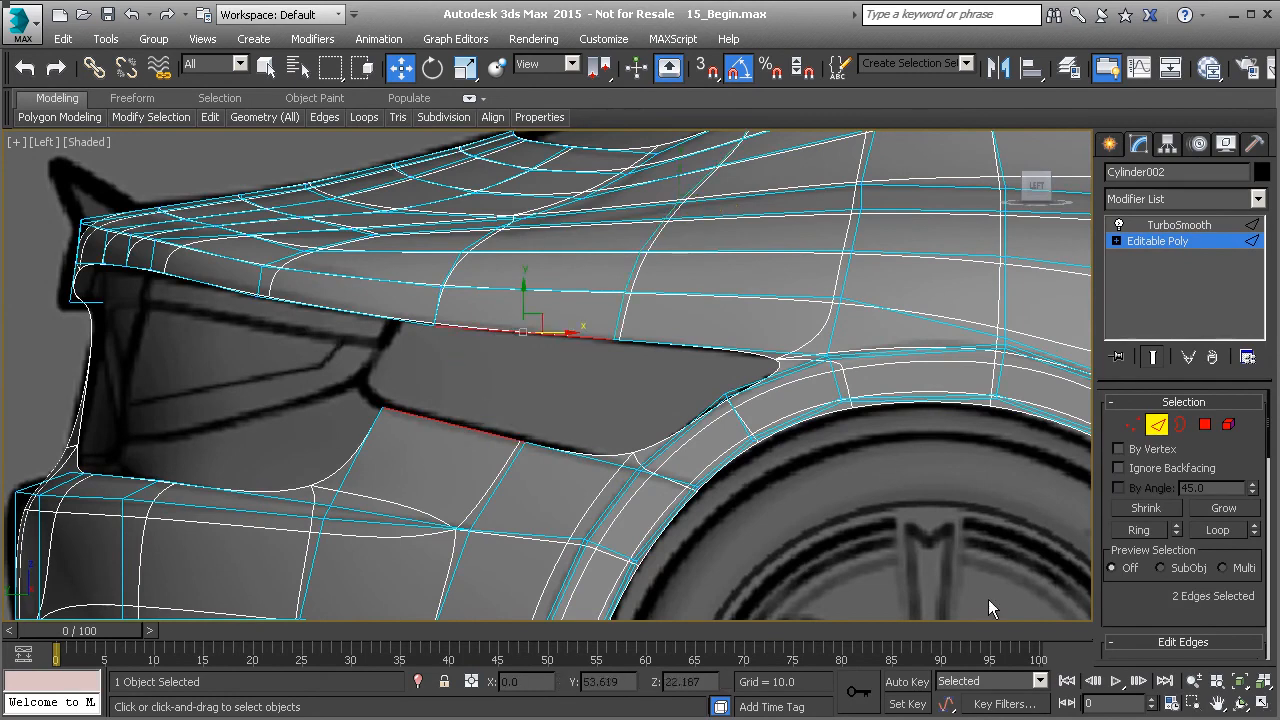
pyautogui.scroll(-5, 1140, 575)
pyautogui.click(1136, 568)
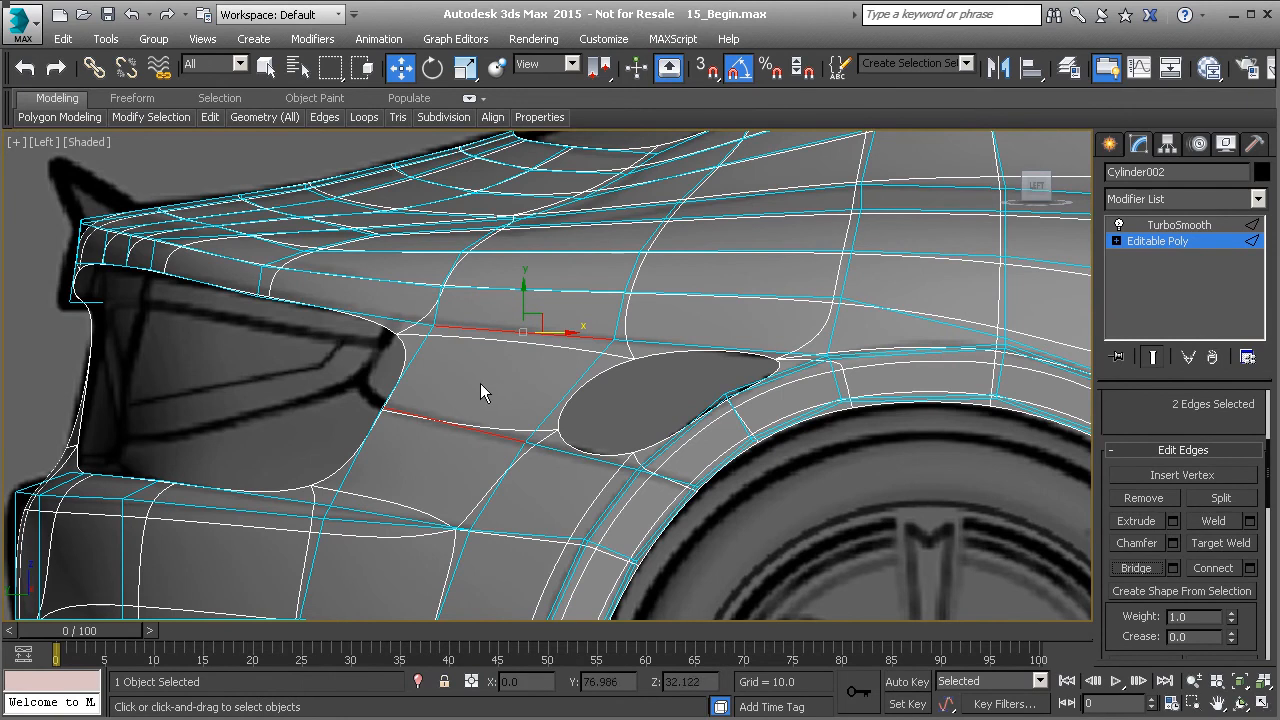
# Insert a lengthwise edge loop with Swift Loop across the middle of the bridged polygon beside the tail light
pyautogui.moveTo(215, 124)
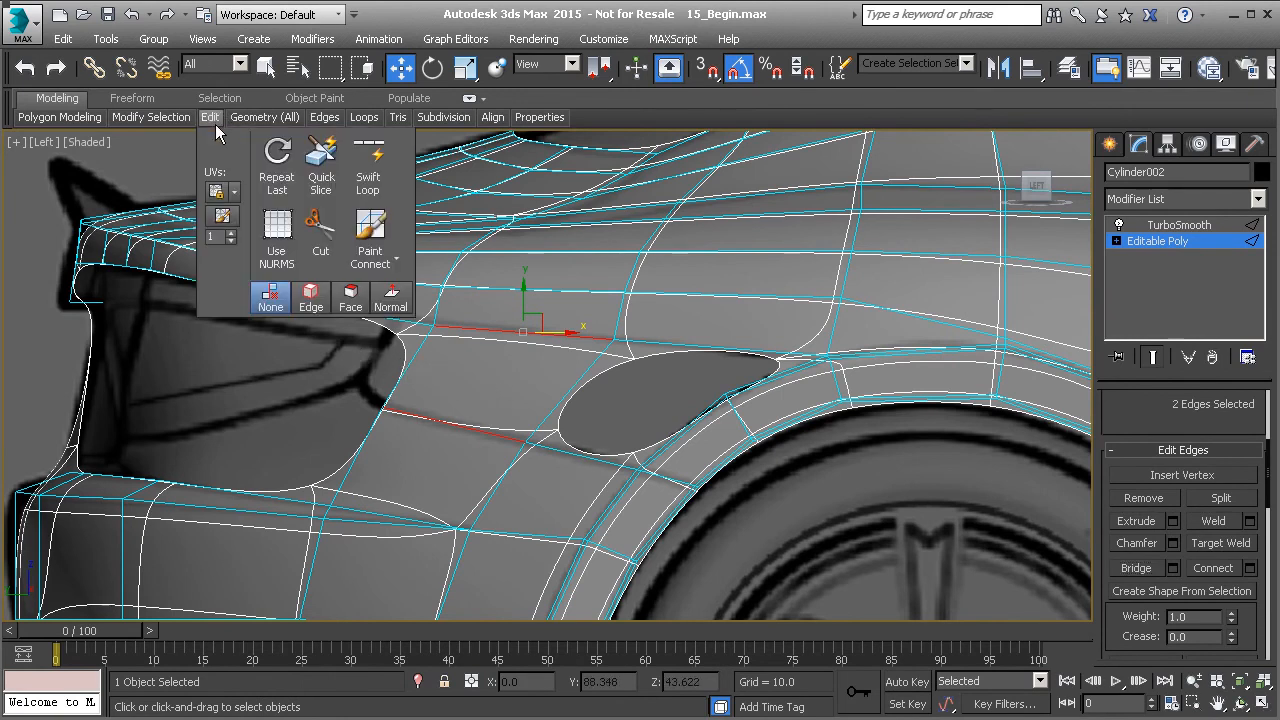
pyautogui.click(369, 168)
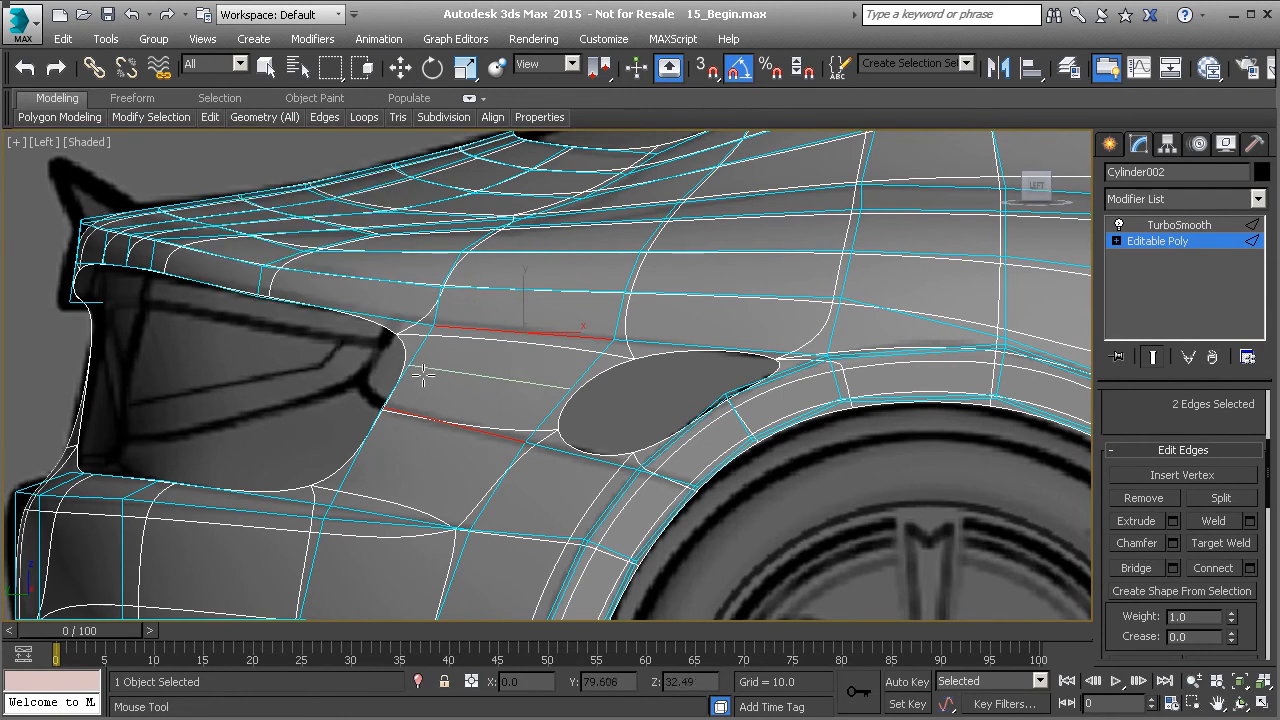
pyautogui.click(424, 368)
pyautogui.rightClick(475, 413)
# Bridge the lower side edge of the divided patch to the facing edge of the wheel arch border
pyautogui.click(666, 443)
pyautogui.keyDown('ctrl'); pyautogui.click(549, 414); pyautogui.keyUp('ctrl')
pyautogui.click(1134, 569)
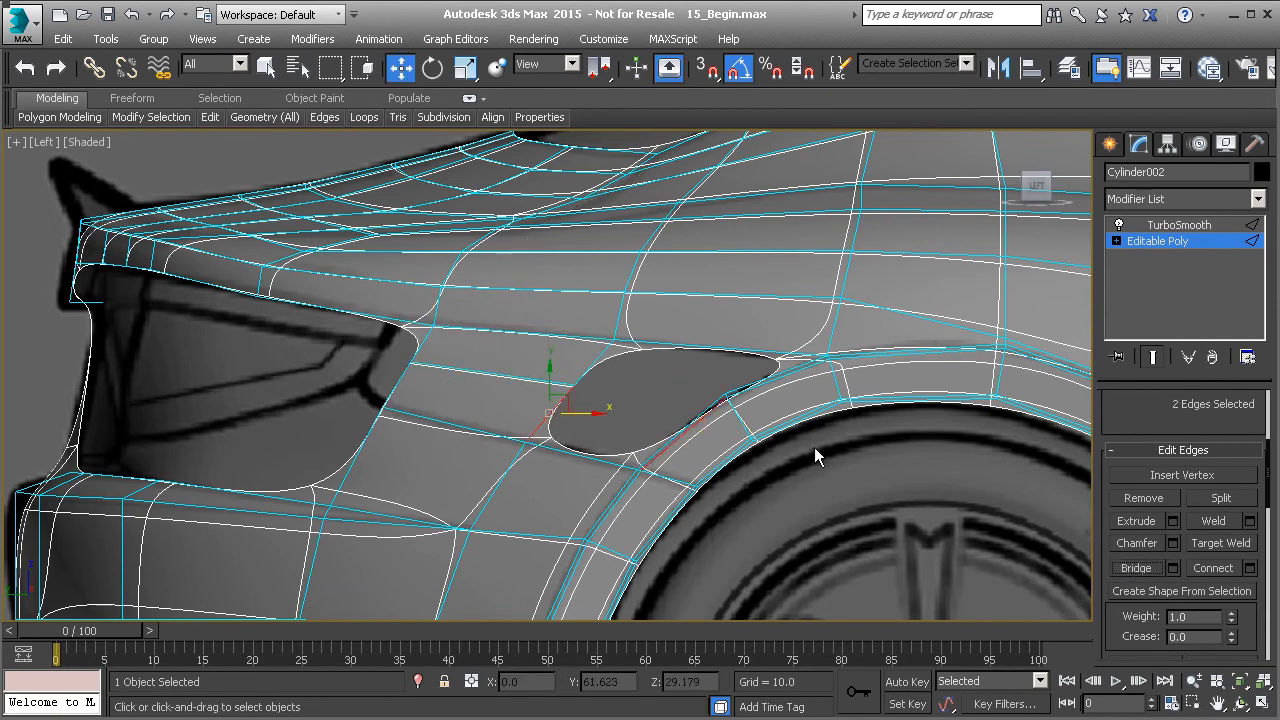
pyautogui.click(671, 436)
pyautogui.keyDown('ctrl'); pyautogui.click(547, 416); pyautogui.keyUp('ctrl')
pyautogui.click(1136, 570)
# Bridge the upper and lower edges of the remaining hole between the rear fender and wheel arch to close it
pyautogui.scroll(2, 747, 388)
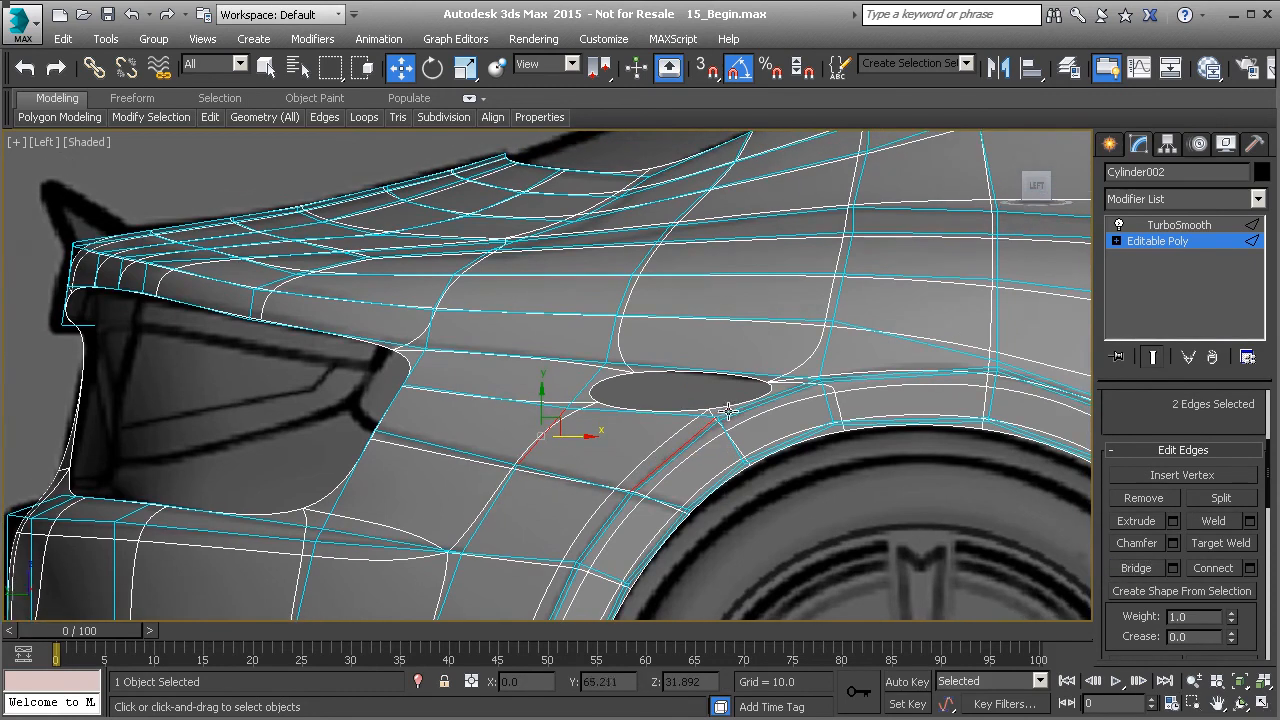
pyautogui.click(679, 415)
pyautogui.keyDown('ctrl'); pyautogui.click(714, 357); pyautogui.keyUp('ctrl')
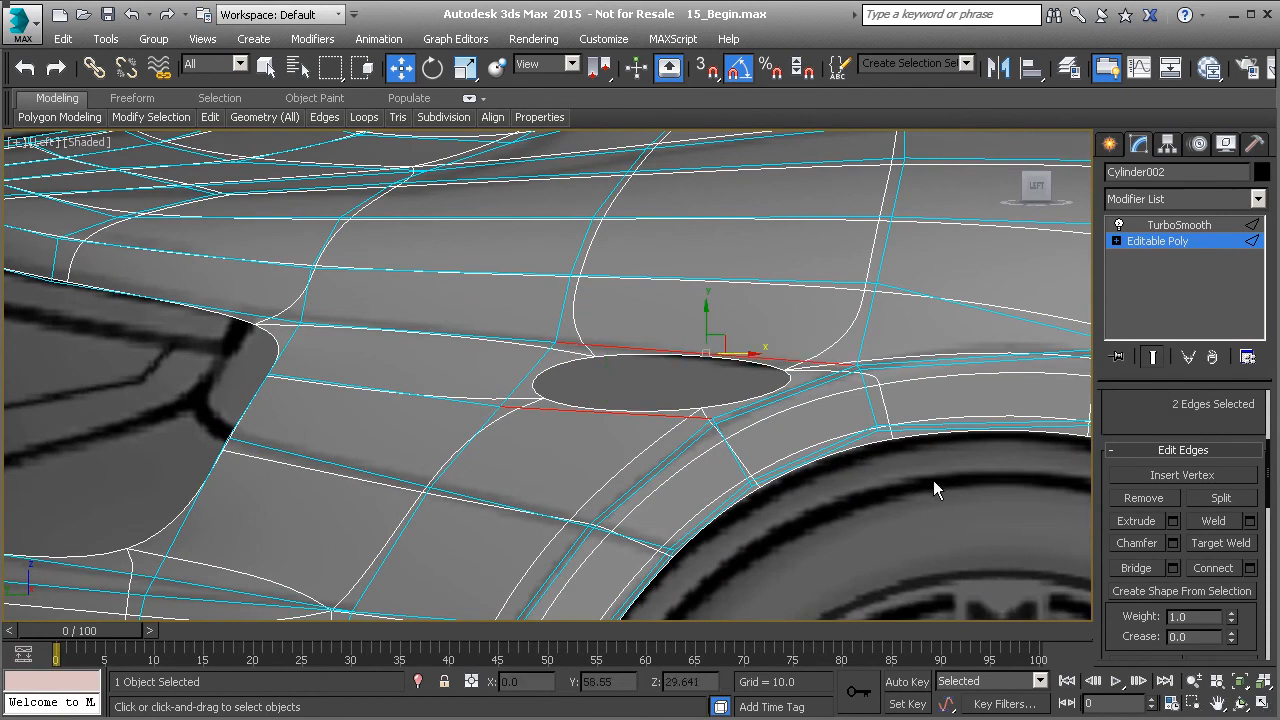
pyautogui.click(1134, 568)
pyautogui.scroll(-3, 707, 447)
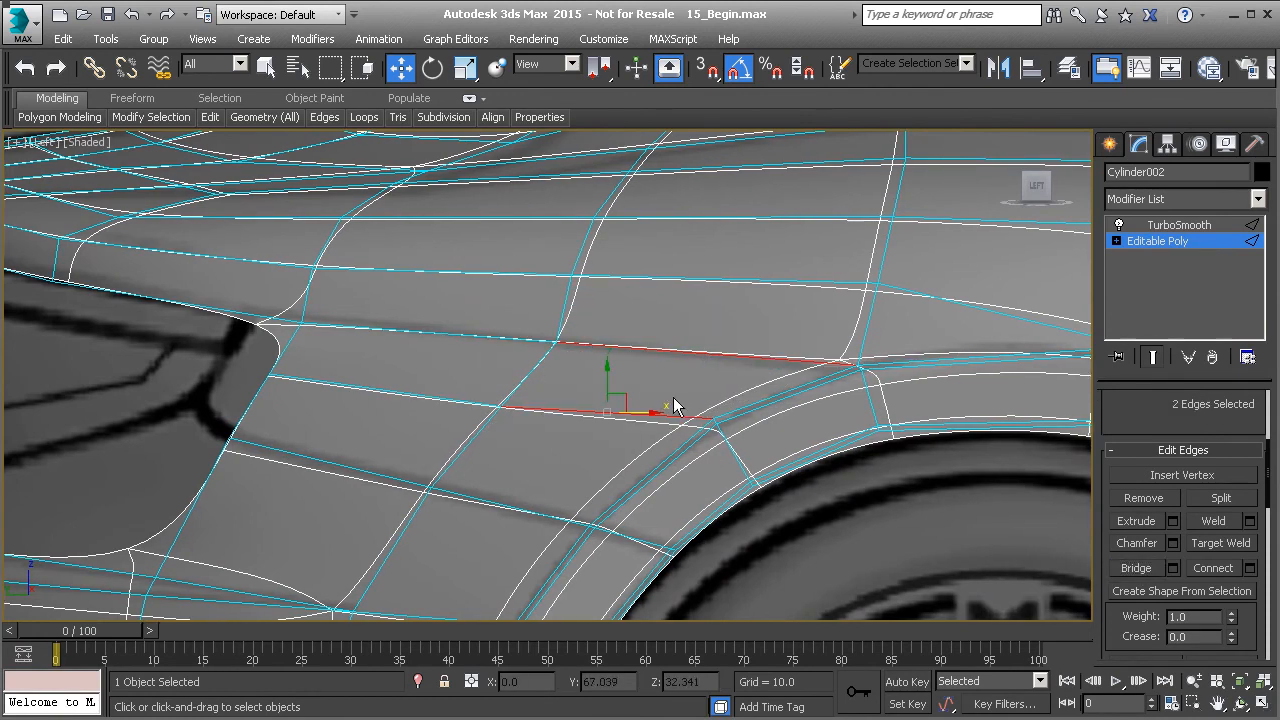
pyautogui.scroll(-1, 671, 400)
pyautogui.click(431, 406)
# Move the vertices along the tail light opening's front edge, and the one above its corner, to follow the side blueprint's lamp outline
pyautogui.scroll(3, 495, 388)
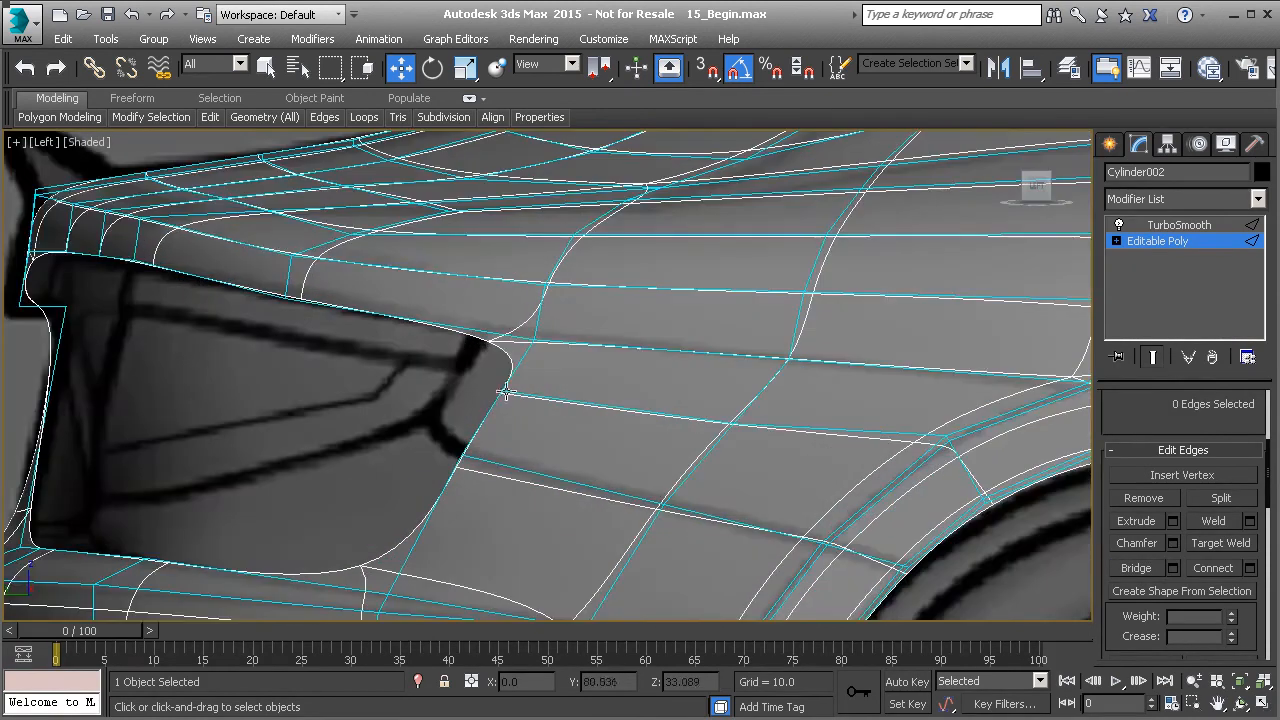
pyautogui.press('1')
pyautogui.click(535, 341)
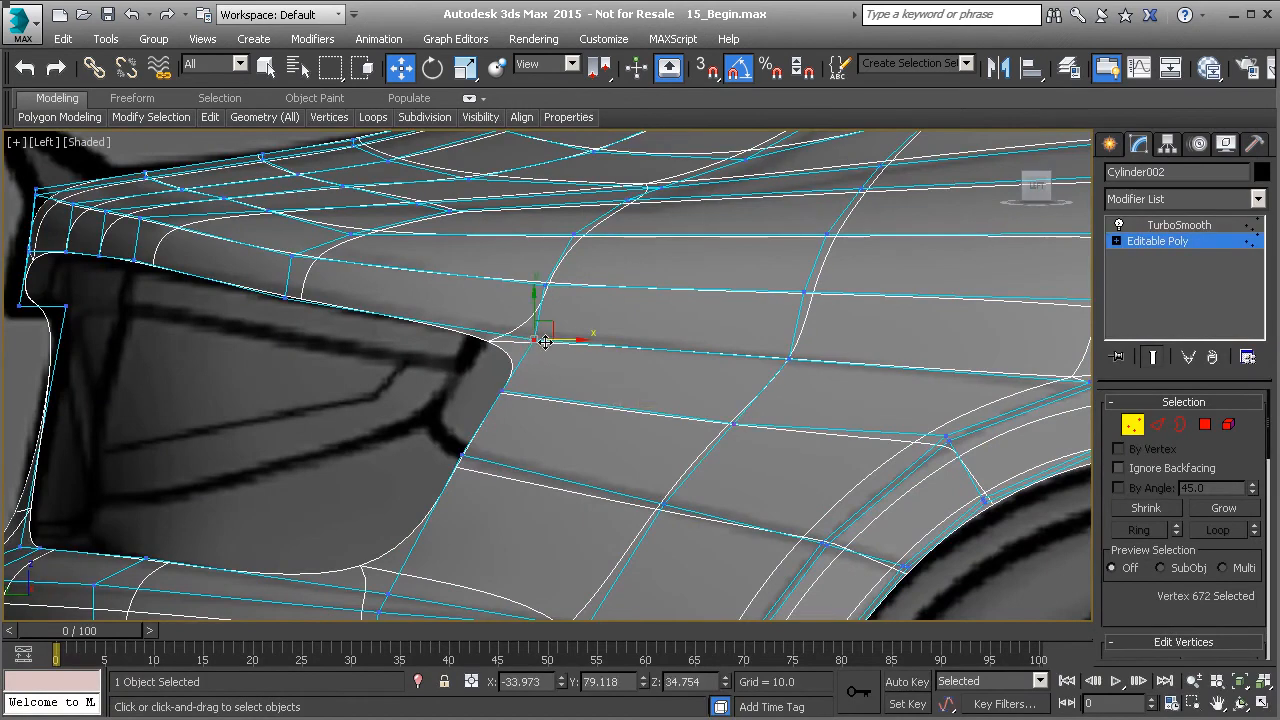
pyautogui.moveTo(567, 341); pyautogui.dragTo(536, 336)
pyautogui.moveTo(517, 329); pyautogui.dragTo(481, 359)
pyautogui.moveTo(440, 446); pyautogui.dragTo(444, 400)
pyautogui.click(545, 283)
pyautogui.moveTo(568, 273); pyautogui.dragTo(533, 258)
# Adjust the vertex column on the fender between the tail light and wheel arch to even out the new patches
pyautogui.click(789, 357)
pyautogui.moveTo(814, 360); pyautogui.dragTo(806, 359)
pyautogui.click(733, 423)
pyautogui.moveTo(741, 410); pyautogui.dragTo(741, 395)
pyautogui.moveTo(627, 495); pyautogui.dragTo(643, 403, button='middle')
pyautogui.click(681, 411)
pyautogui.moveTo(700, 405); pyautogui.dragTo(688, 402)
pyautogui.moveTo(572, 395); pyautogui.dragTo(624, 403, button='middle')
pyautogui.scroll(-2, 612, 398)
pyautogui.scroll(2, 557, 377)
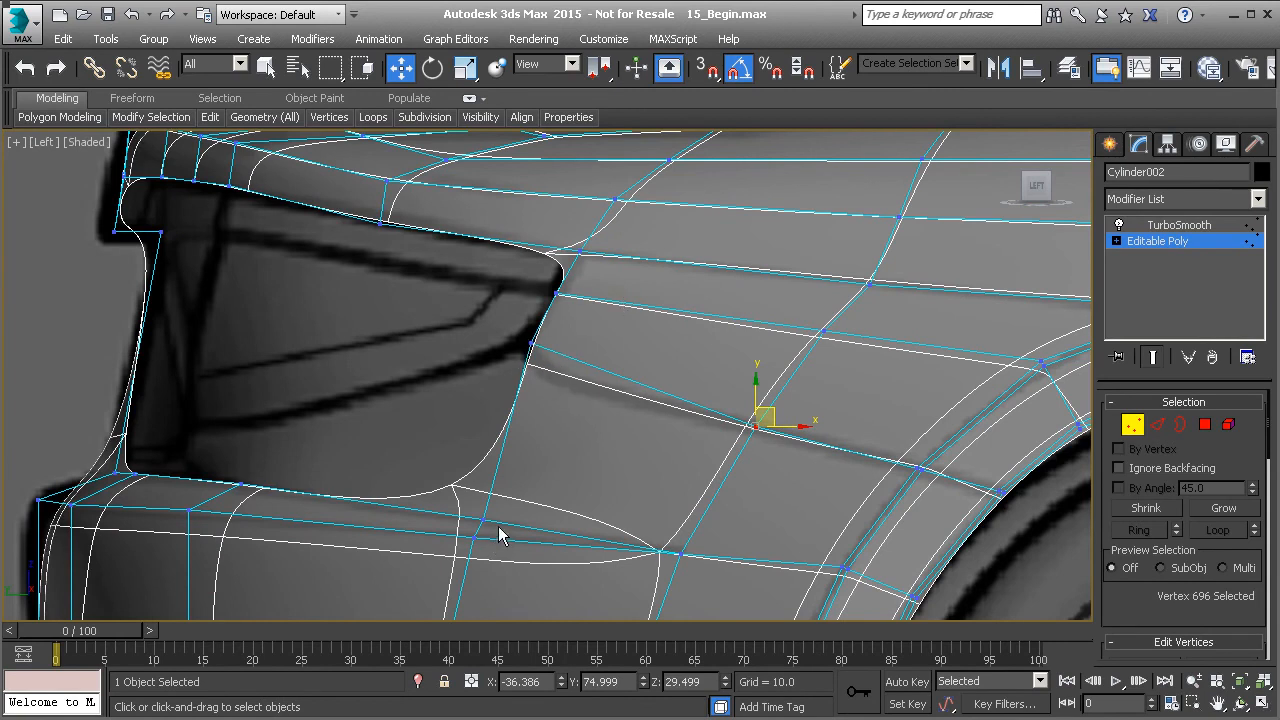
pyautogui.scroll(-3, 531, 514)
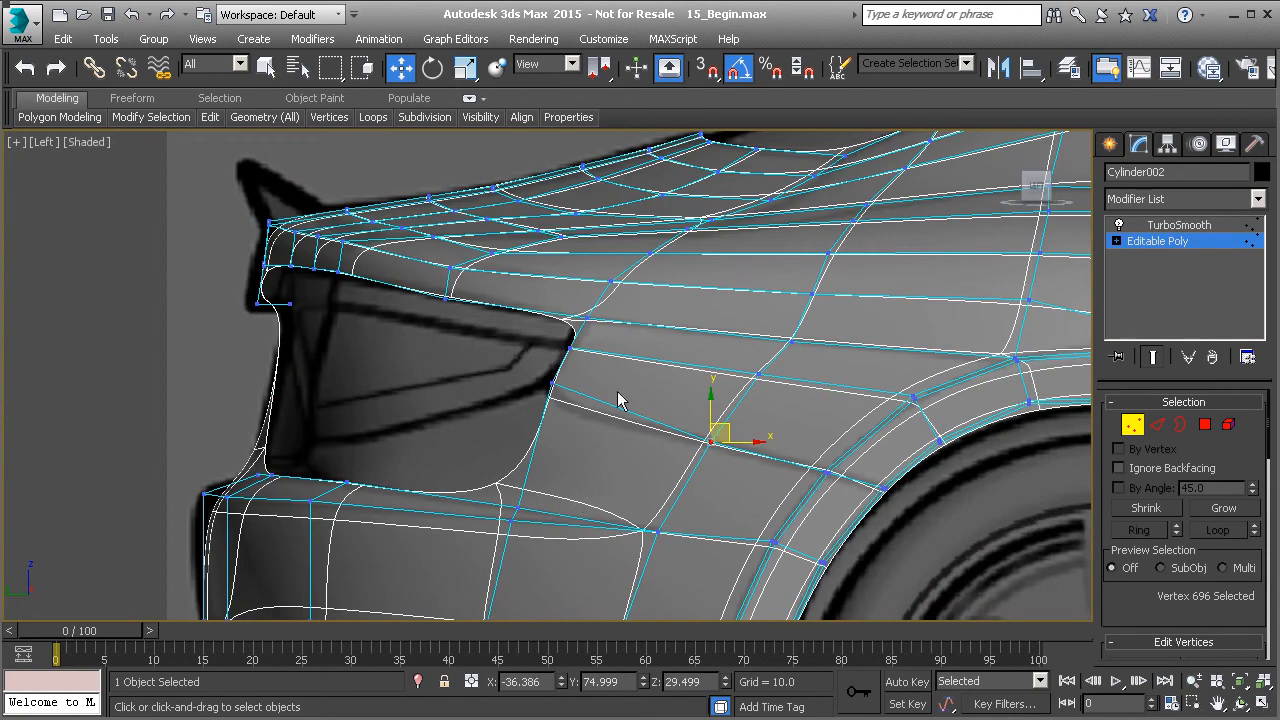
# In the back view, move the tail light opening's outer-edge vertices inward along X by about 1.1 to 1.2 to match the lamp outline
pyautogui.press('p')
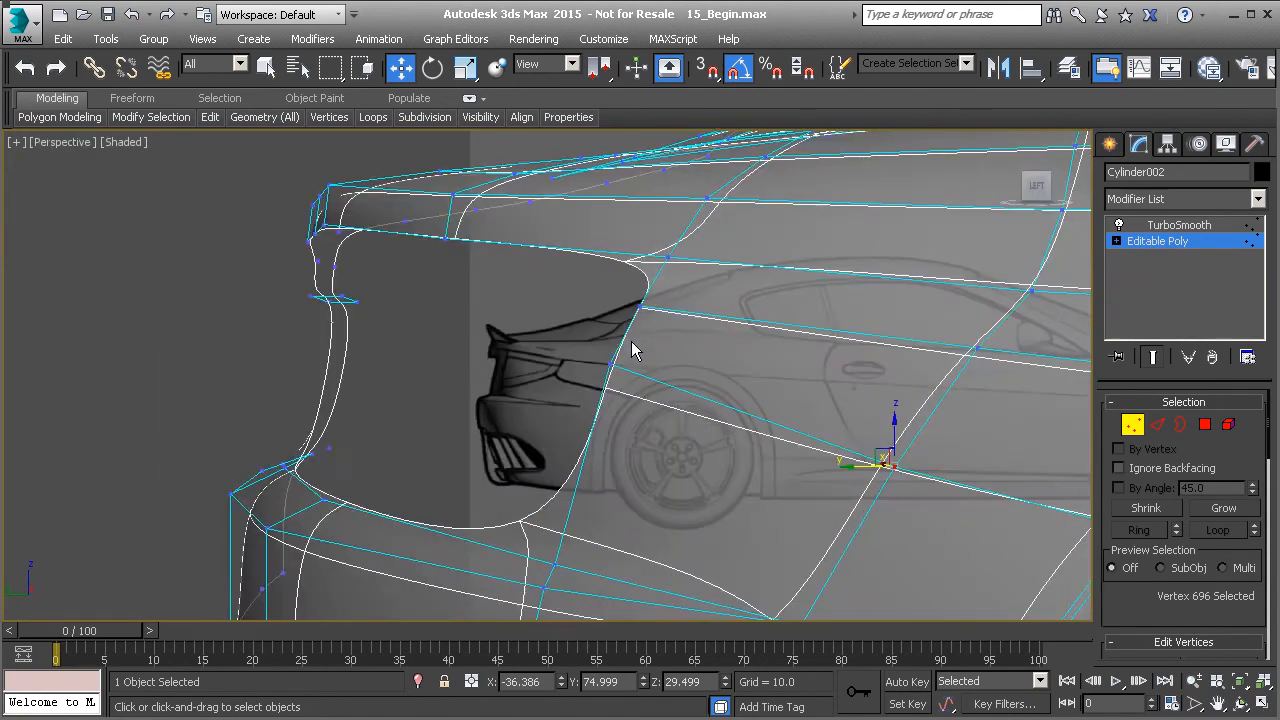
pyautogui.scroll(-4, 629, 349)
pyautogui.keyDown('alt'); pyautogui.moveTo(626, 351); pyautogui.dragTo(666, 377, button='middle'); pyautogui.keyUp('alt')
pyautogui.press('v')
pyautogui.press('k')
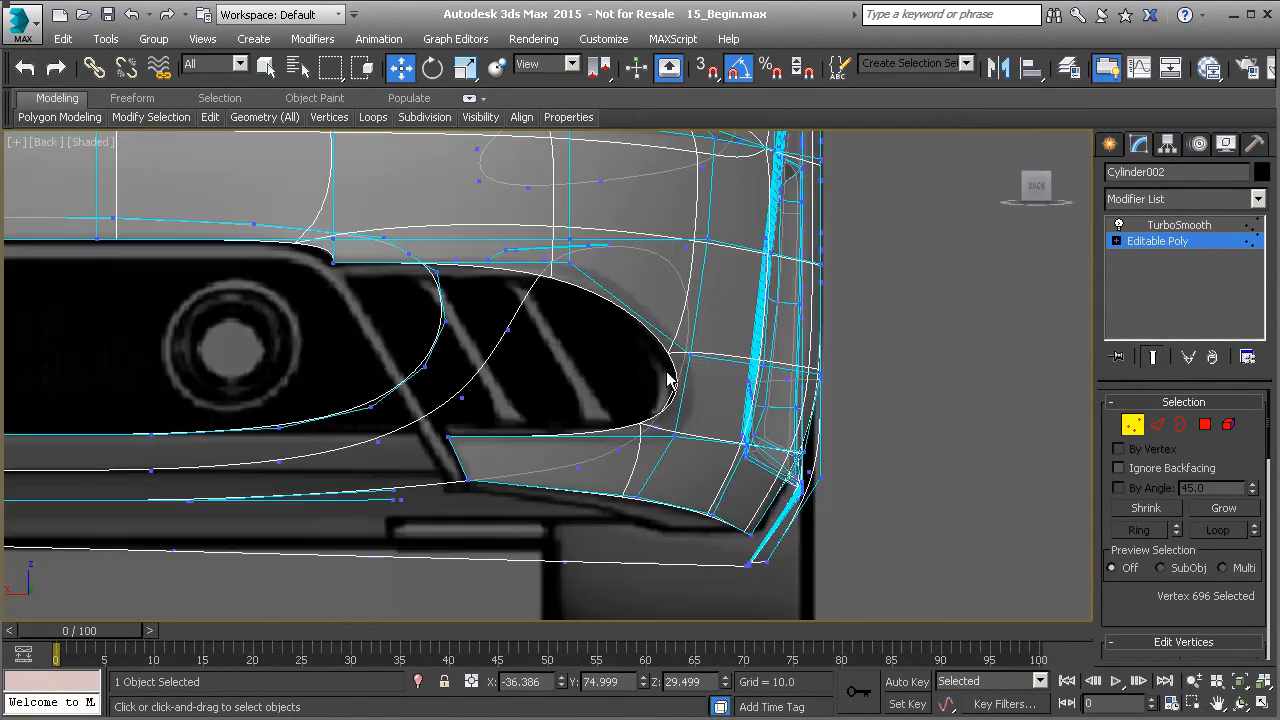
pyautogui.moveTo(677, 240); pyautogui.dragTo(597, 313, button='middle')
pyautogui.scroll(3, 597, 313)
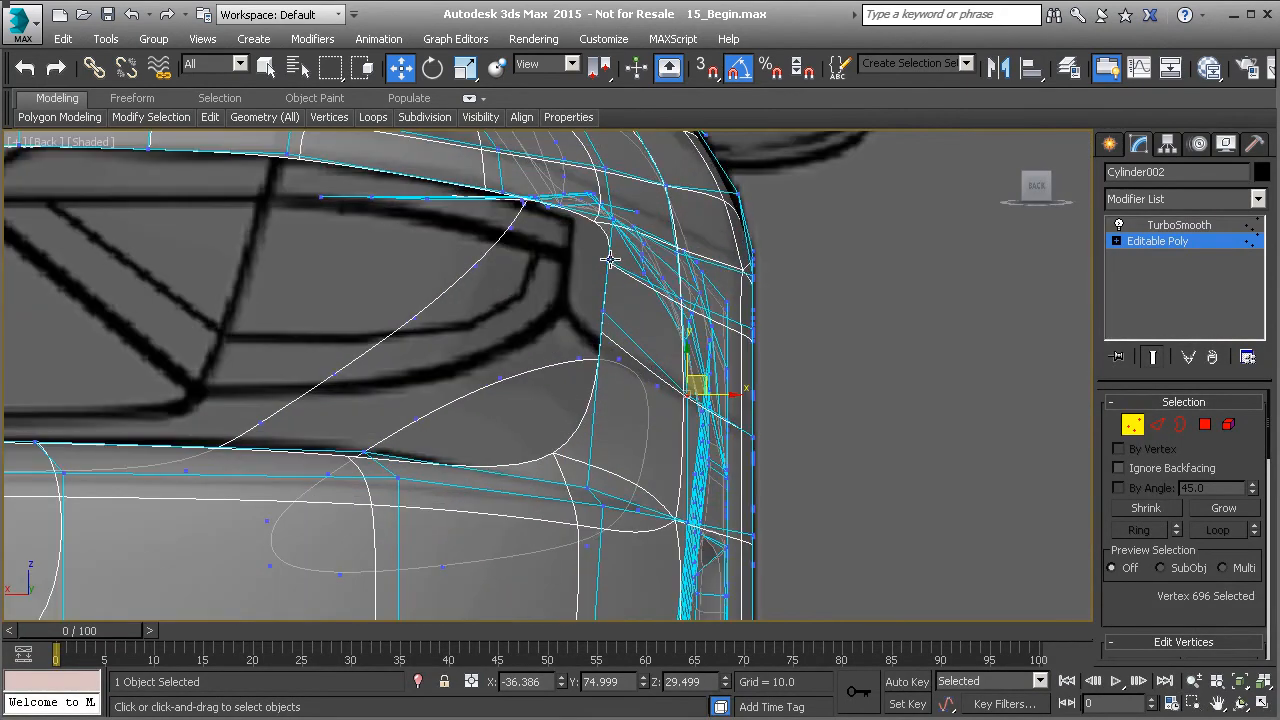
pyautogui.click(613, 214)
pyautogui.moveTo(650, 221); pyautogui.dragTo(610, 263)
pyautogui.click(610, 260)
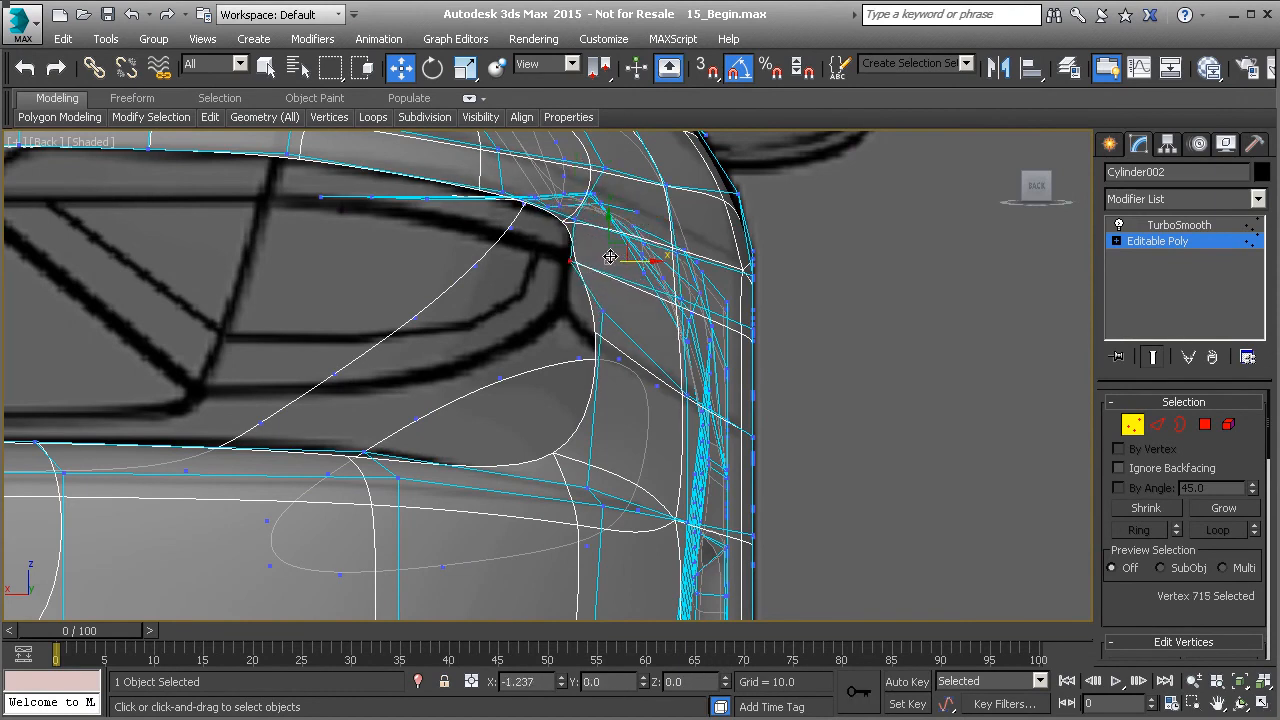
pyautogui.click(600, 311)
pyautogui.moveTo(600, 311); pyautogui.dragTo(603, 308)
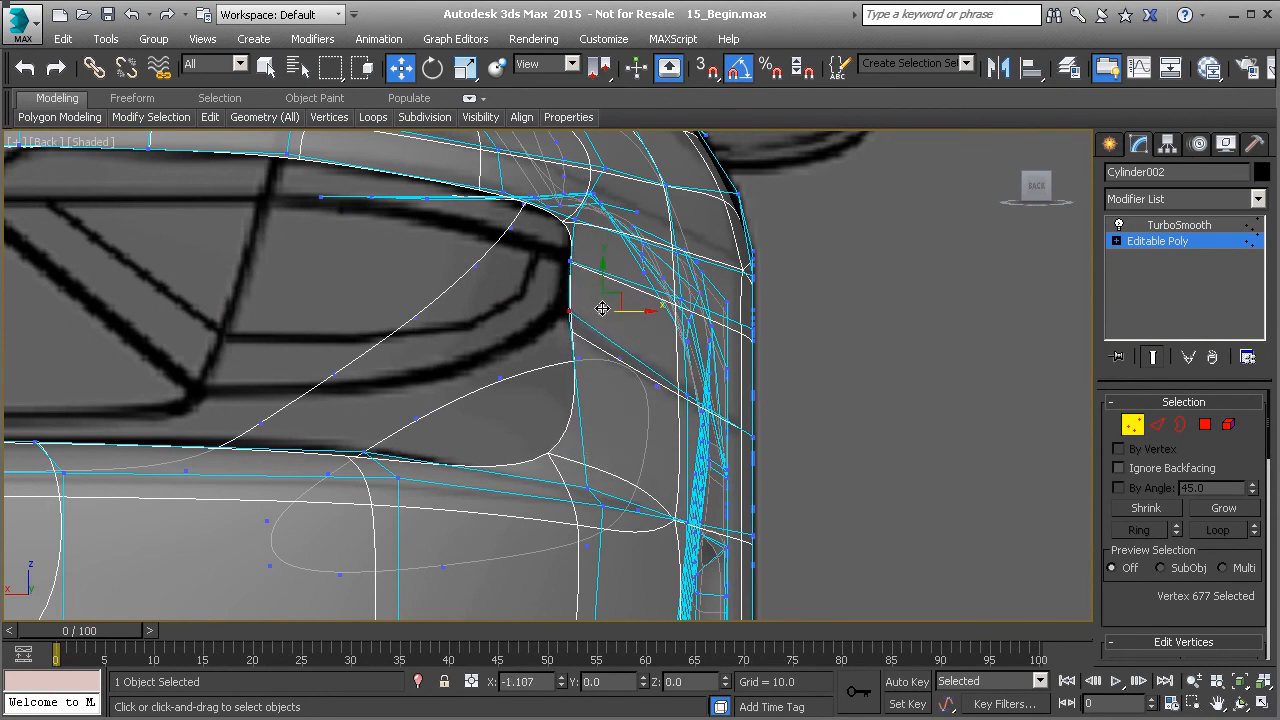
# Examine the tail light opening against the rear blueprint and in perspective, selecting the inner edge along its upper border
pyautogui.scroll(-3, 606, 343)
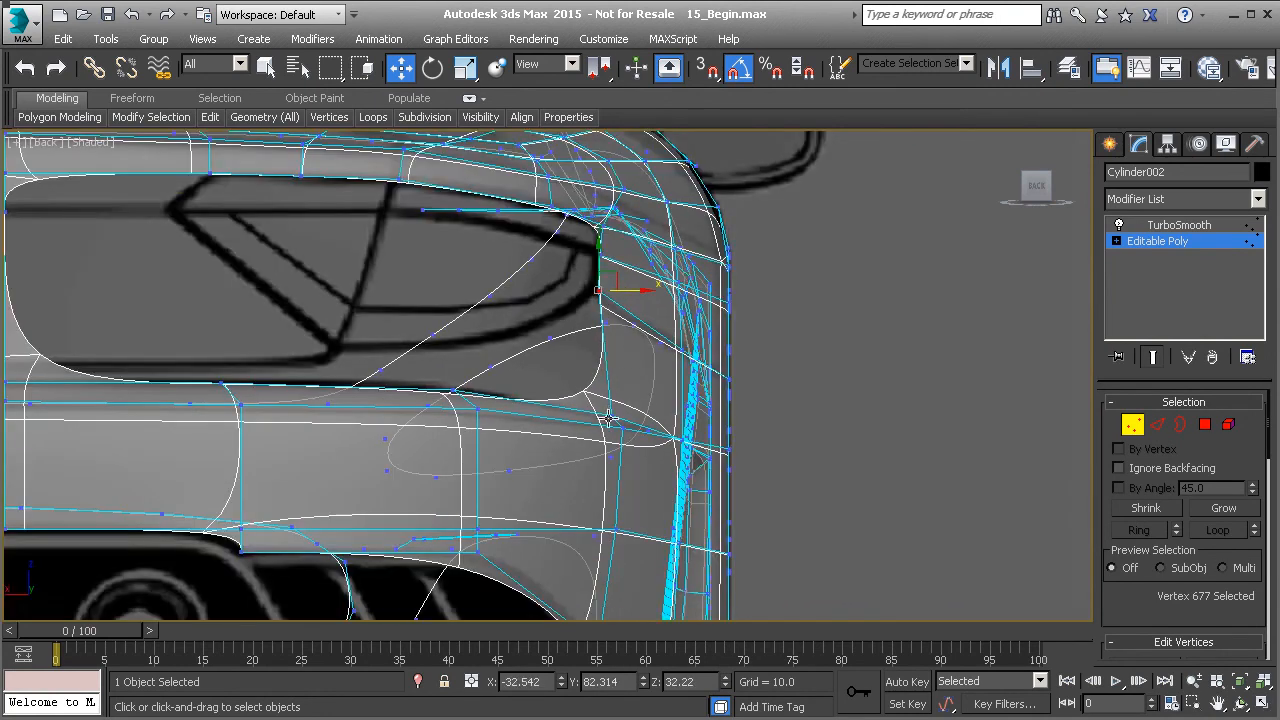
pyautogui.scroll(-2, 588, 374)
pyautogui.press('p')
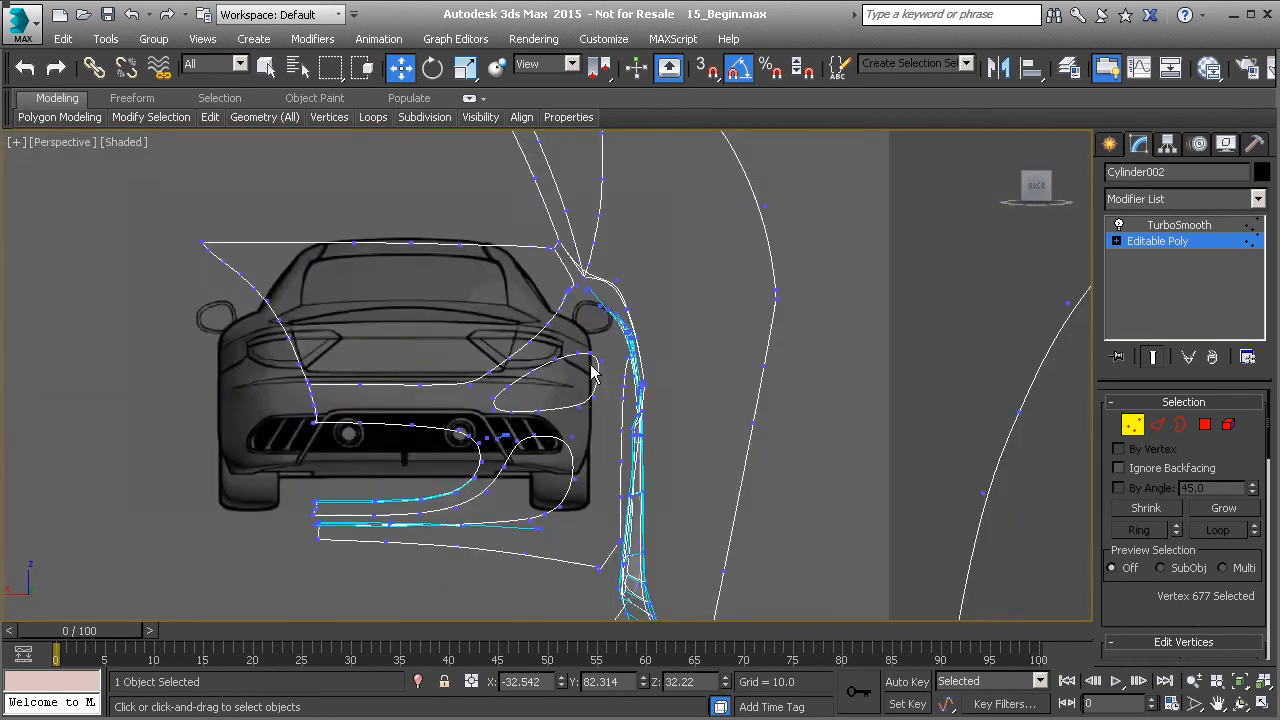
pyautogui.scroll(-1, 590, 374)
pyautogui.keyDown('alt'); pyautogui.moveTo(606, 374); pyautogui.dragTo(584, 388, button='middle'); pyautogui.keyUp('alt')
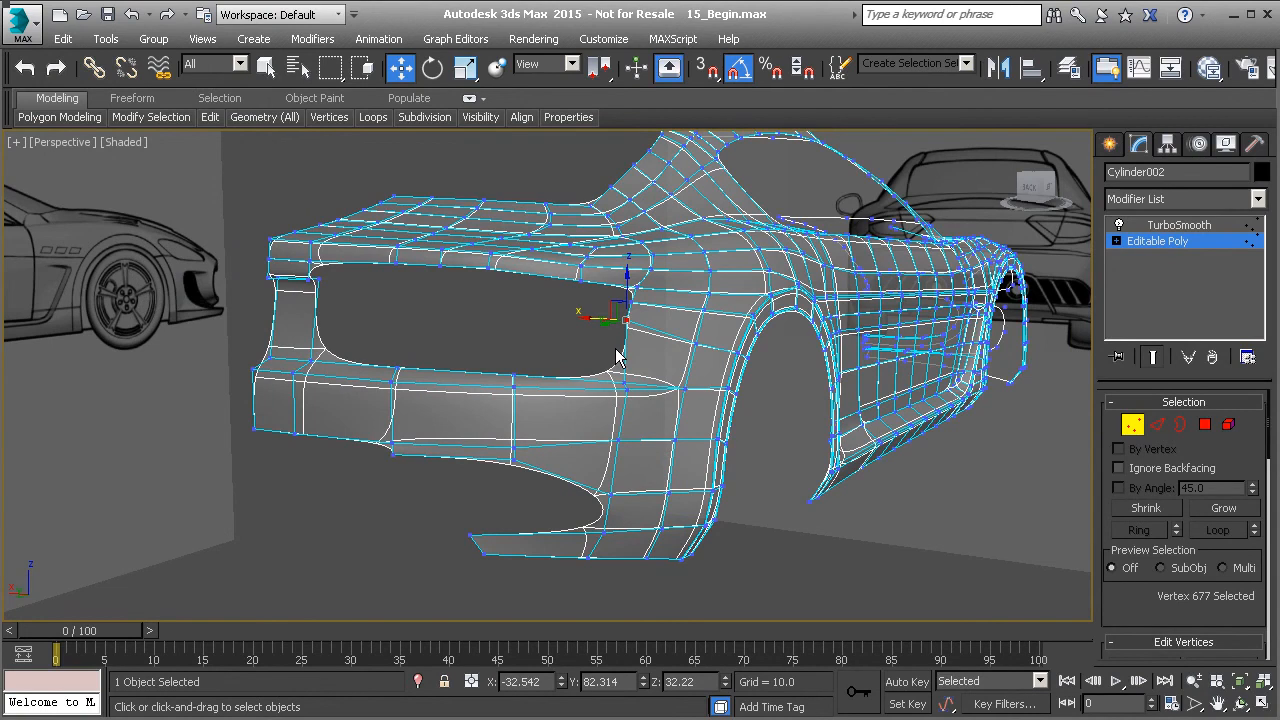
pyautogui.press('v')
pyautogui.press('k')
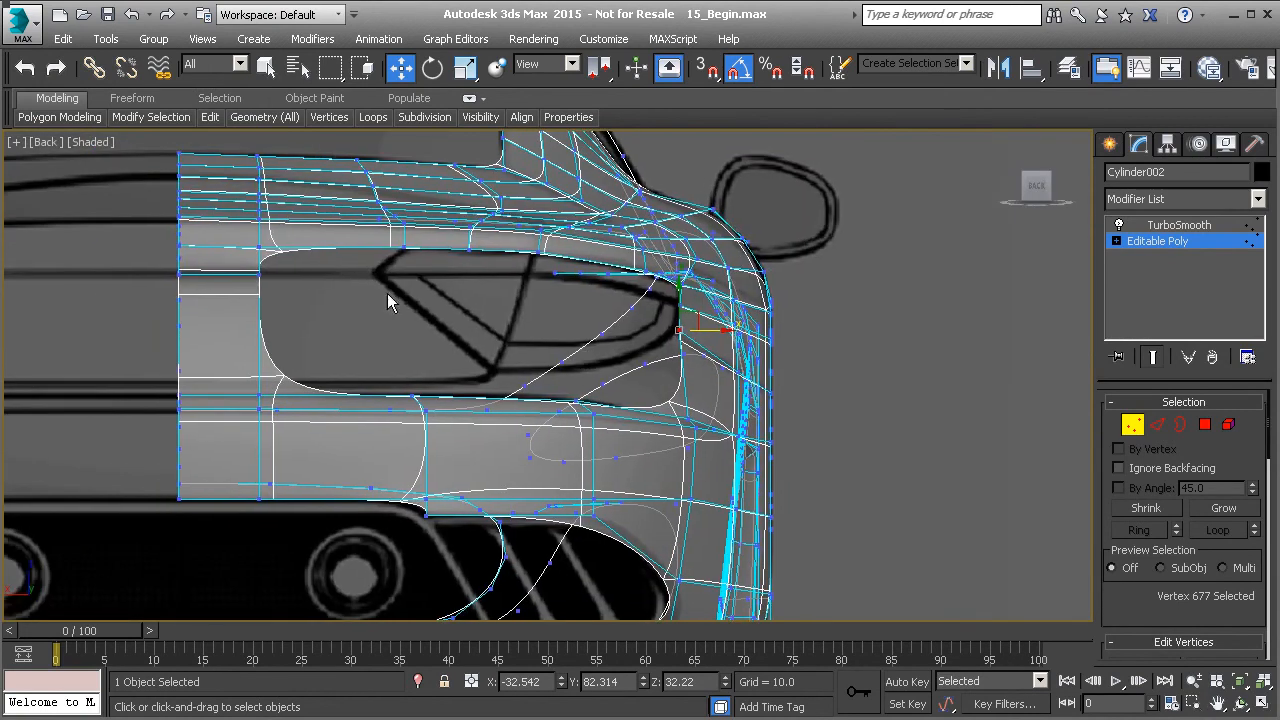
pyautogui.scroll(2, 362, 265)
pyautogui.press('2')
pyautogui.click(323, 243)
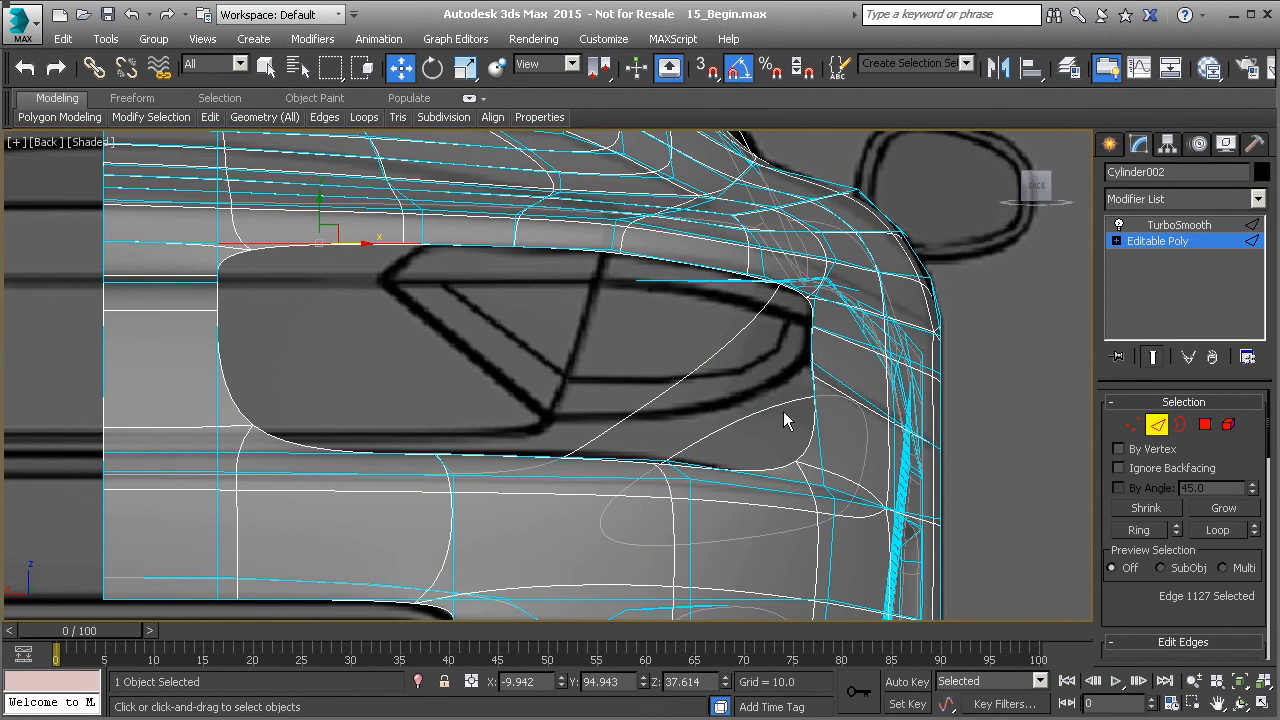
pyautogui.scroll(-2, 780, 418)
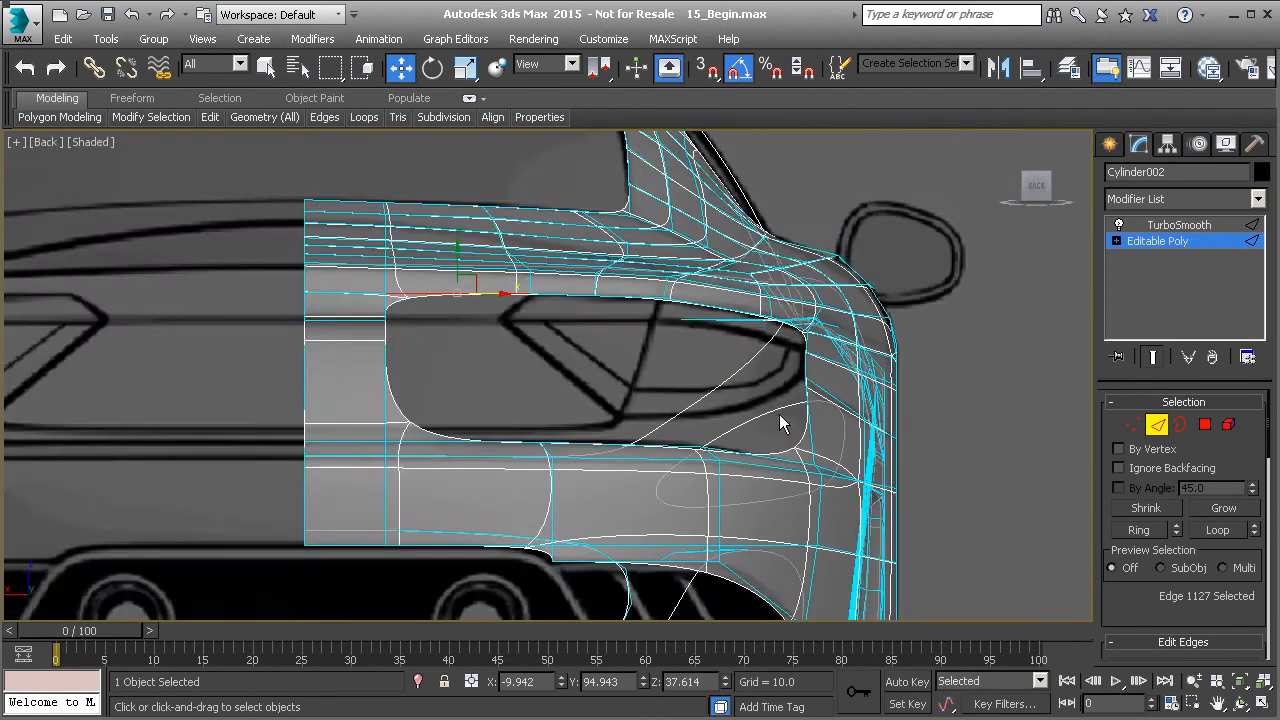
pyautogui.press('p')
pyautogui.keyDown('alt'); pyautogui.moveTo(783, 419); pyautogui.dragTo(600, 394, button='middle'); pyautogui.keyUp('alt')
pyautogui.scroll(-3, 600, 394)
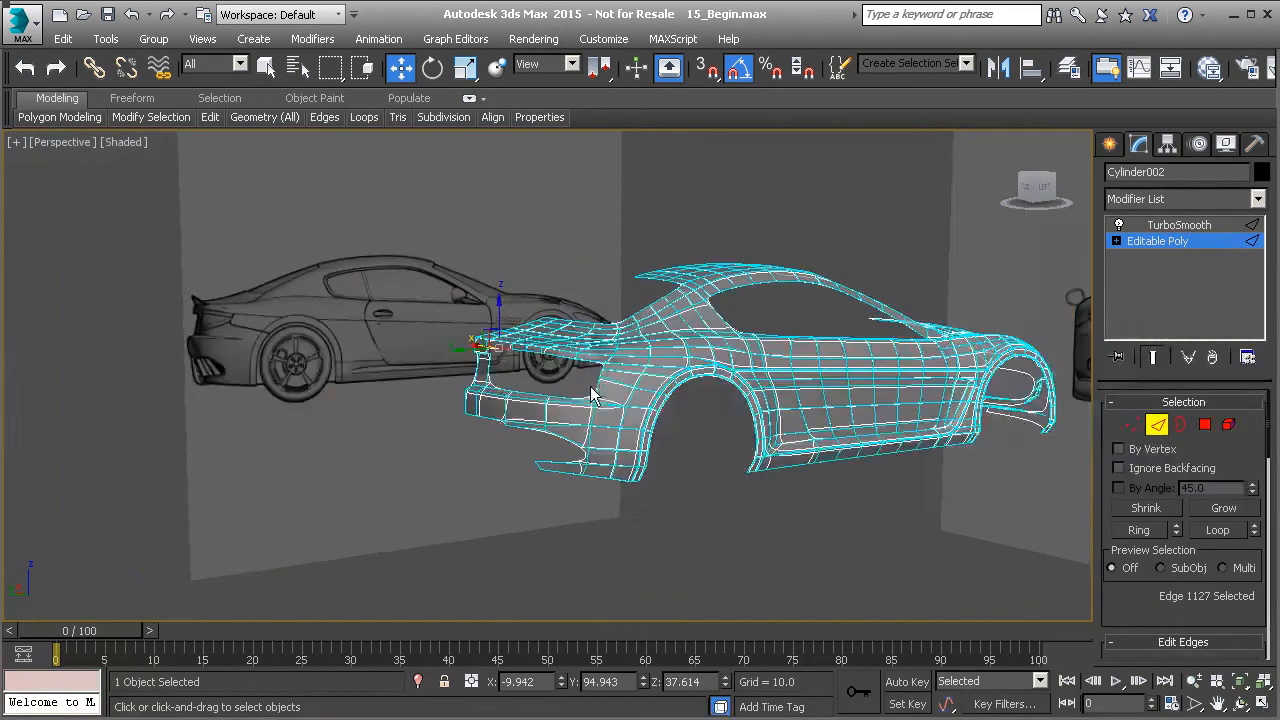
pyautogui.scroll(2, 576, 396)
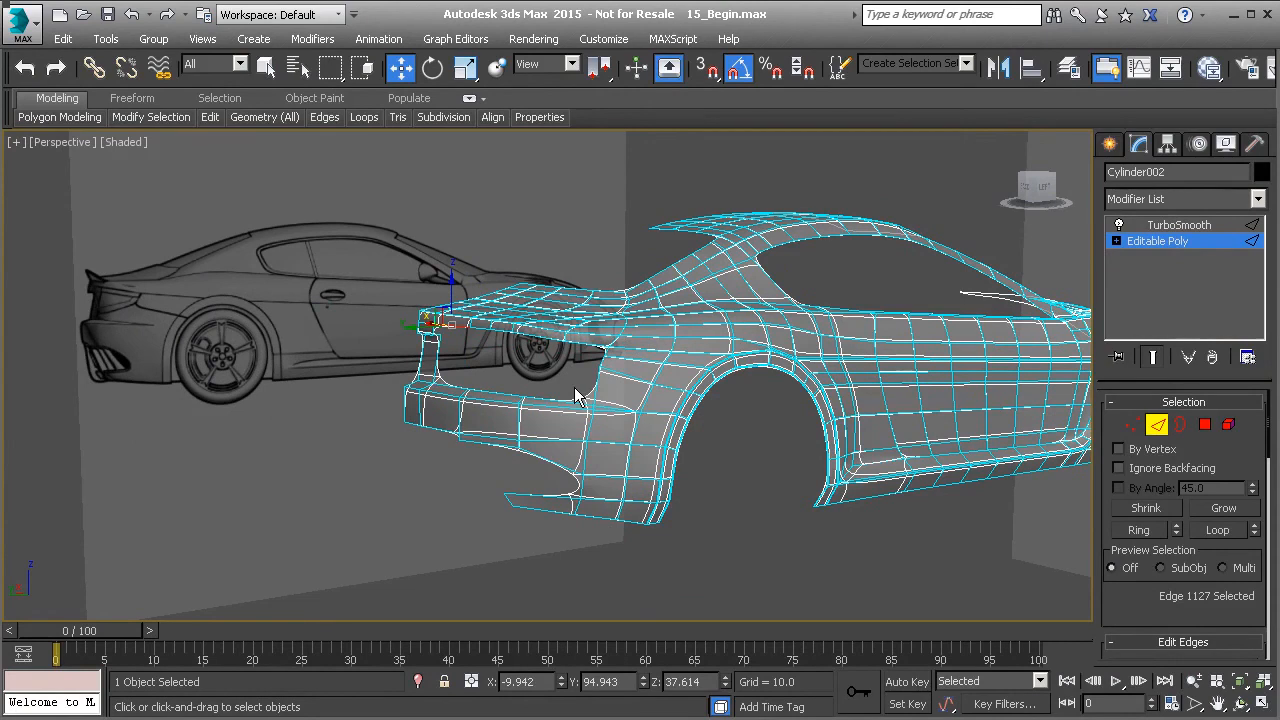